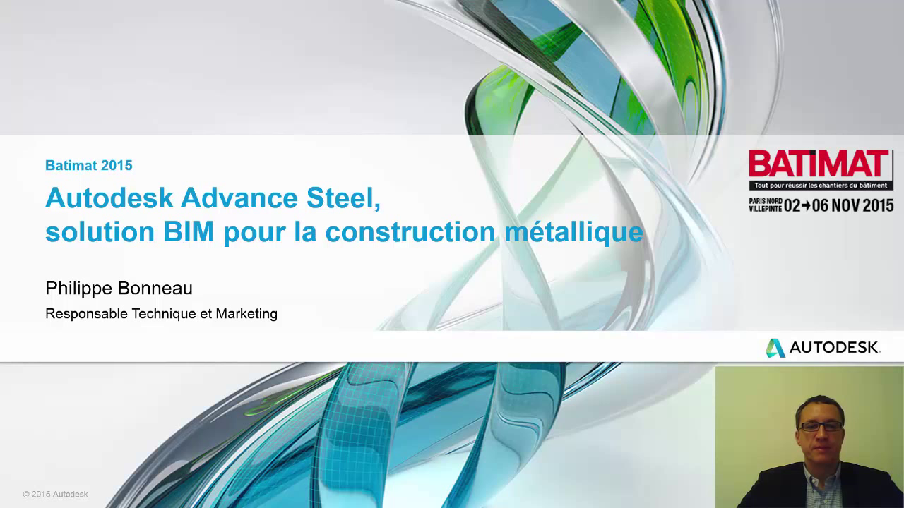
Step: Advance to the 'Advance Steel: apercu des fonctionnalités' slide and reveal its 3D modelling and AutoCAD callouts
left_click(612, 432)
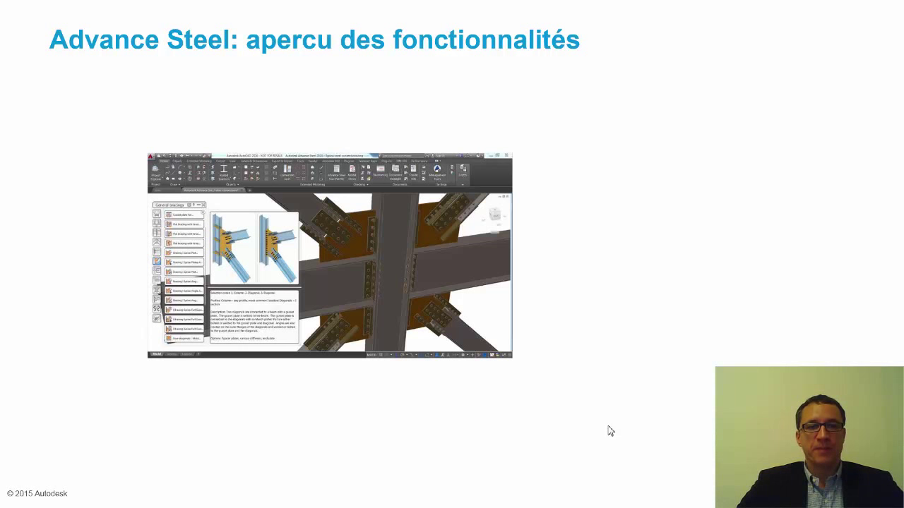
key("Right")
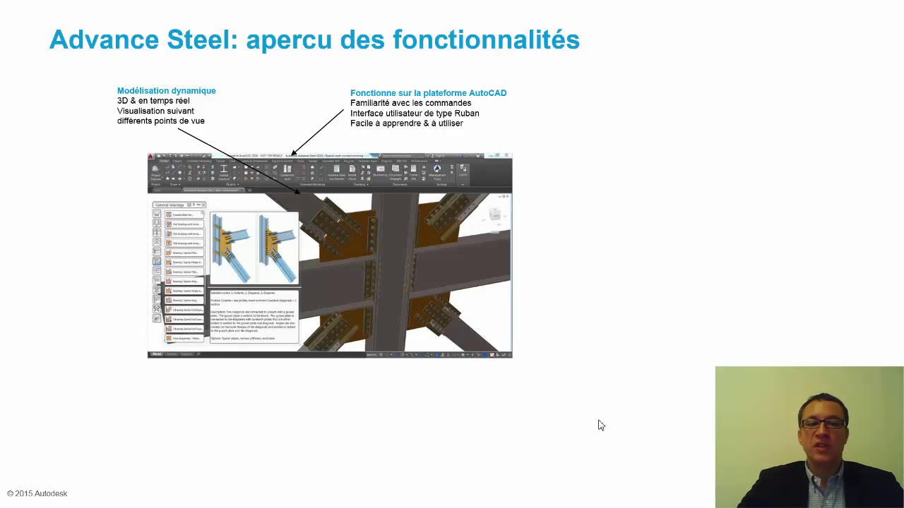
Step: Reveal the 'Modèle intelligent' and 'Assemblages métalliques' callouts left of the screenshot
left_click(601, 425)
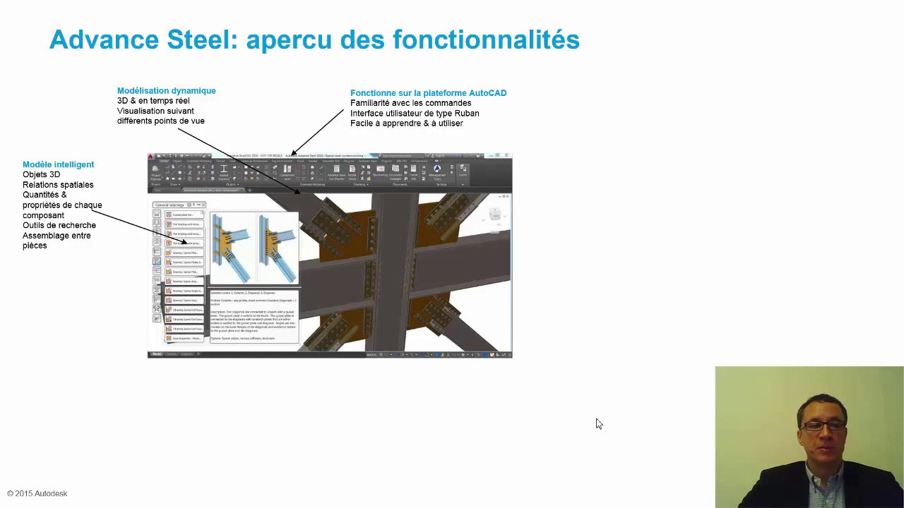
left_click(597, 424)
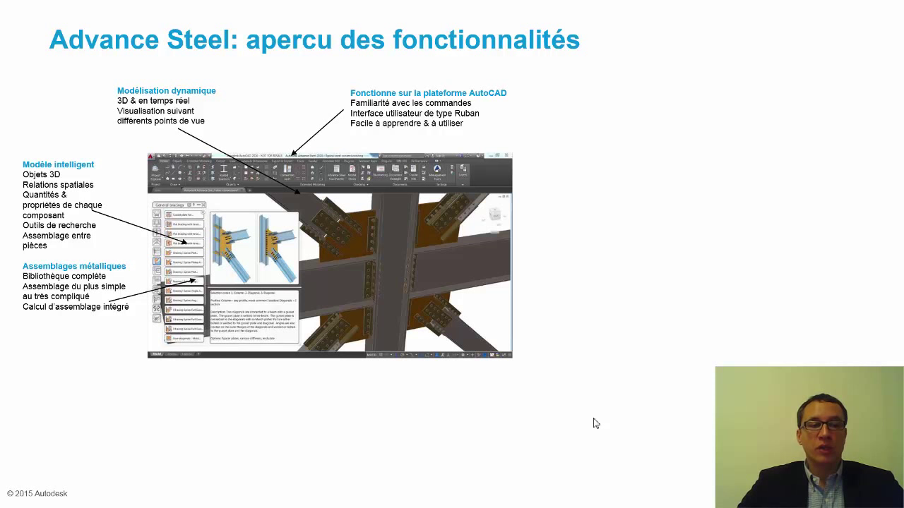
Step: Show the 'Rendu réaliste' and 'Détection collisions' callouts below the screenshot
left_click(595, 423)
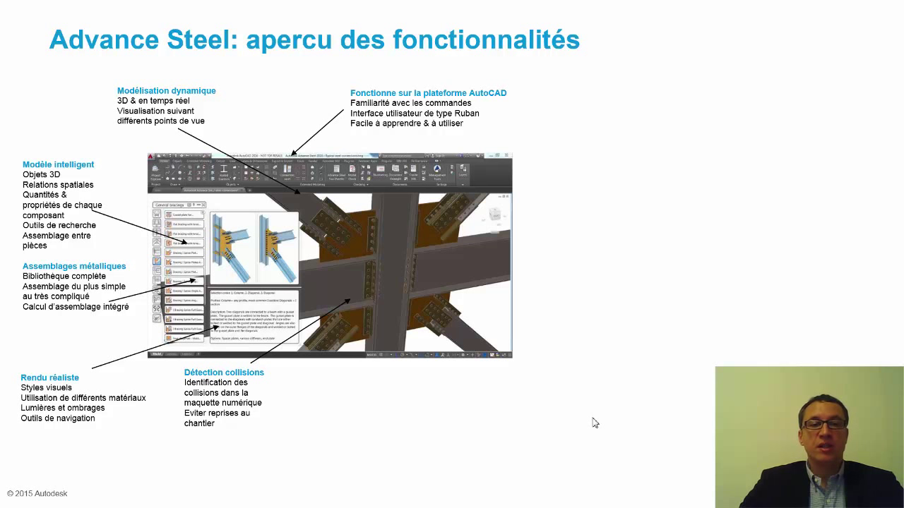
Step: Reveal the Interopérabilité BIM, Création auto des plans and Création auto des listes blocks at right
key("Right")
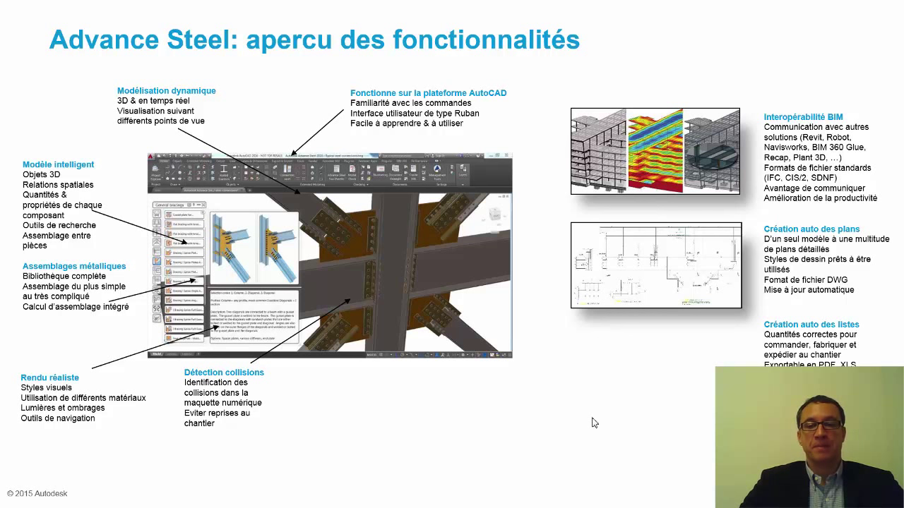
Step: Reveal the cutting machinery image, then advance to slide 3, Autodesk Structural Fabrication Suite
key("Right")
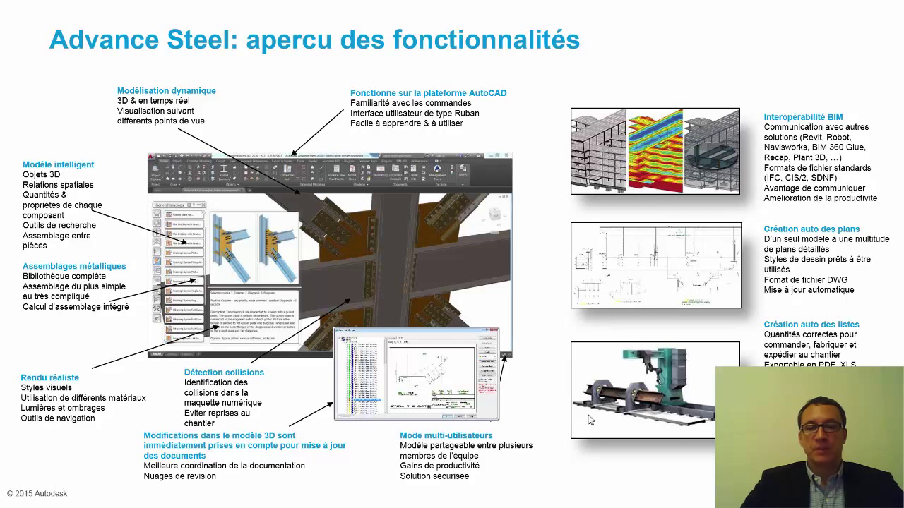
key("Right")
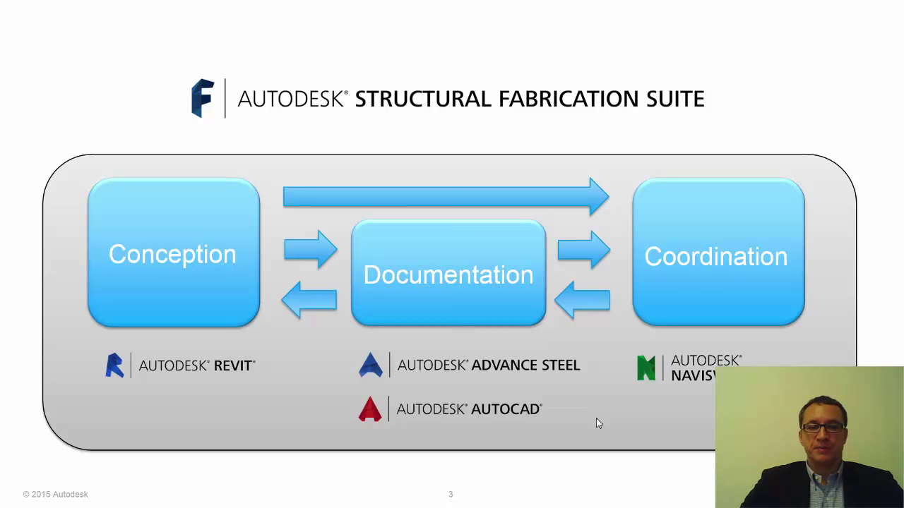
Step: Advance to slide 4, where only the Conception stage stays highlighted
key("Right")
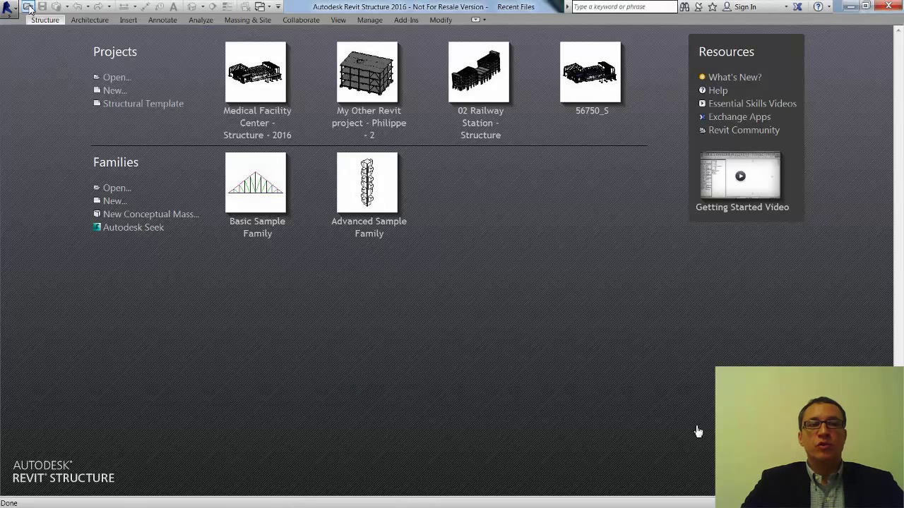
Step: Open '02 Railway Station - Structure.rvt' from the Fichiers BATIMAT 2015 folder in its 3D view
left_click(28, 7)
double_click(326, 274)
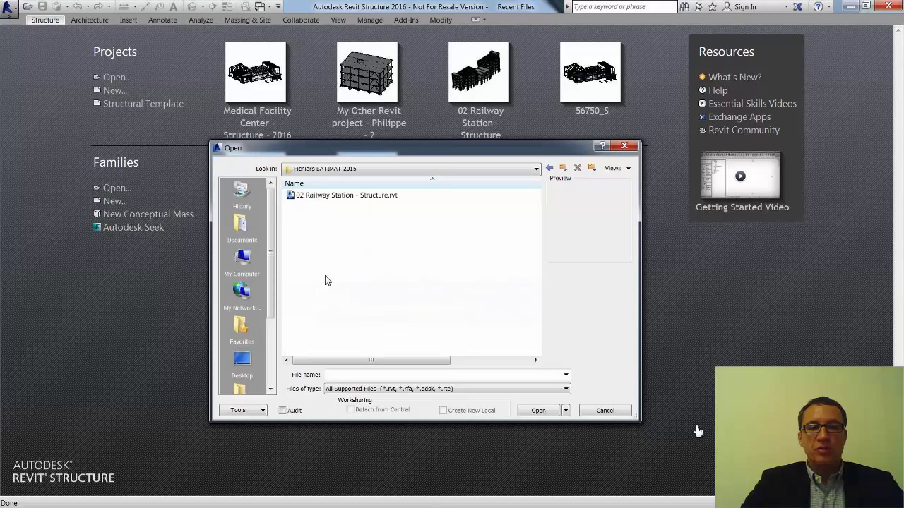
left_click(332, 196)
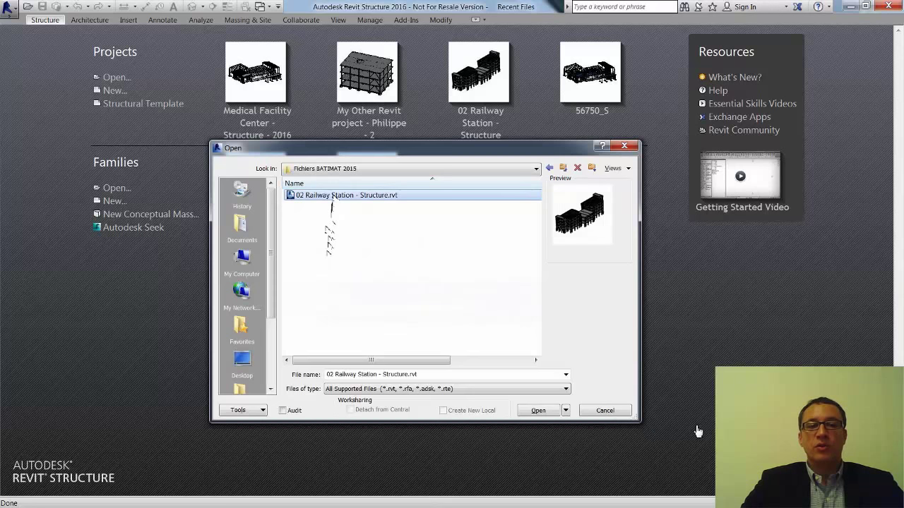
left_click(537, 410)
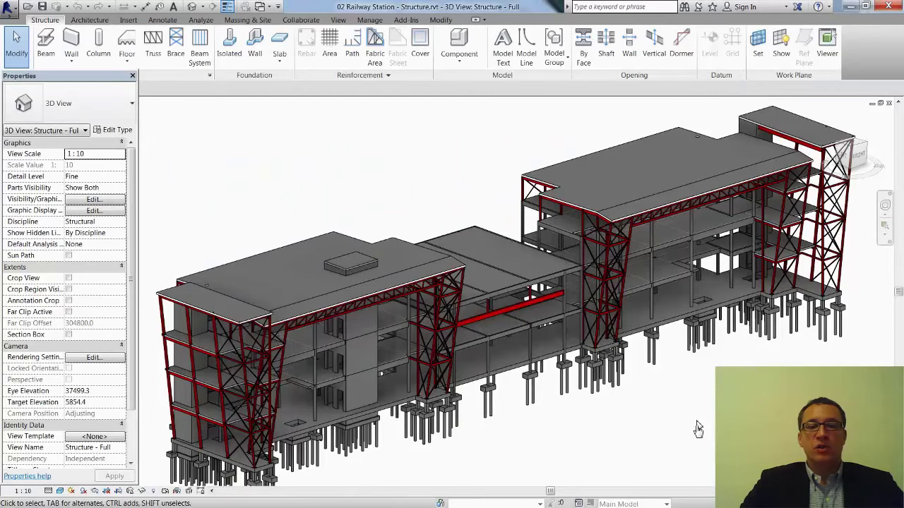
middle_click_drag(698, 429, 698, 431, "shift")
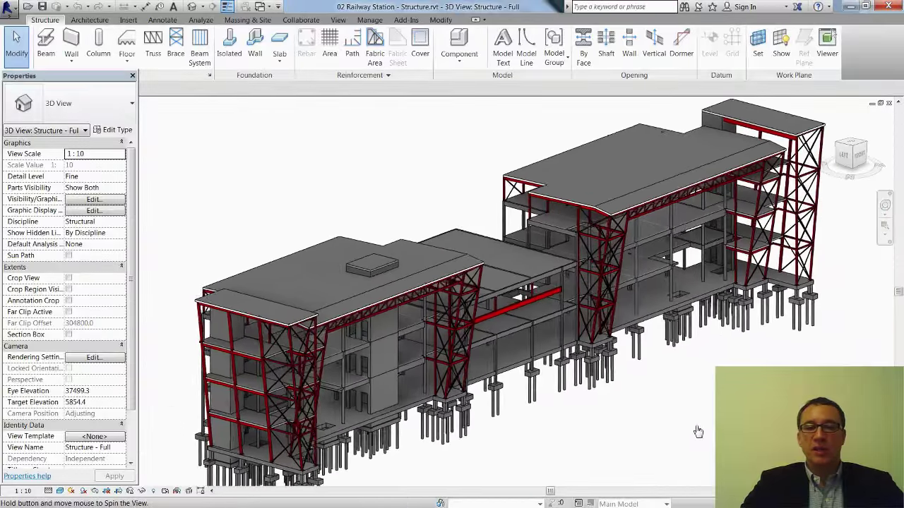
Step: Zoom in on the side braced frame and select the slanted UC203x203x60 S 235 column
scroll(698, 431, "up", 1)
scroll(698, 431, "up", 1)
scroll(697, 432, "up", 1)
scroll(698, 432, "up", 2)
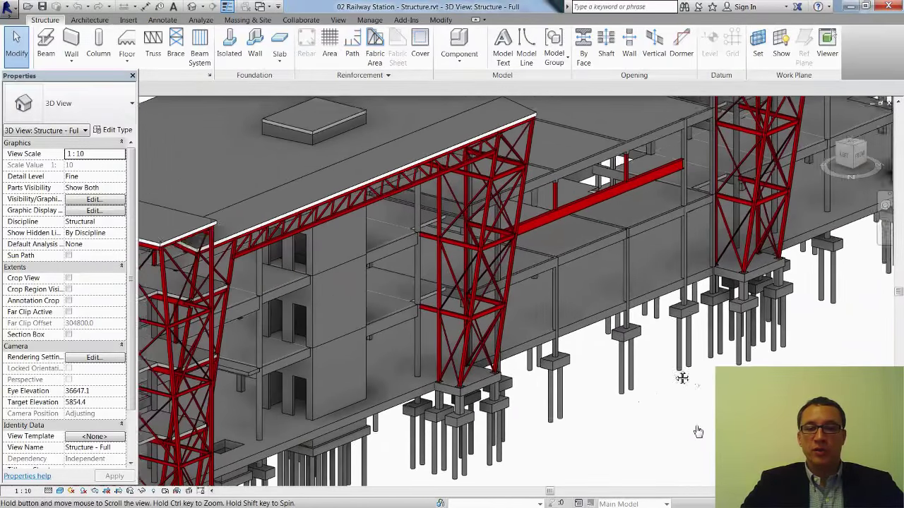
scroll(681, 378, "down", 2)
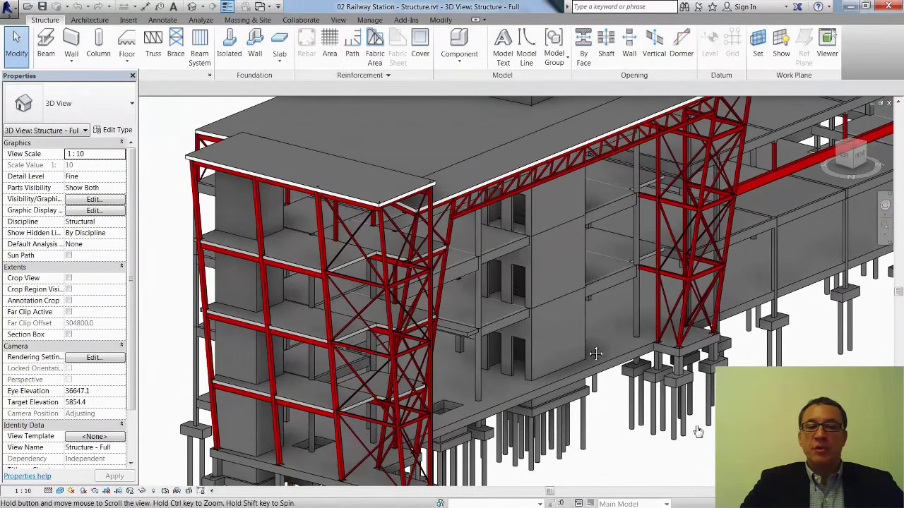
middle_click_drag(681, 378, 634, 316, "shift")
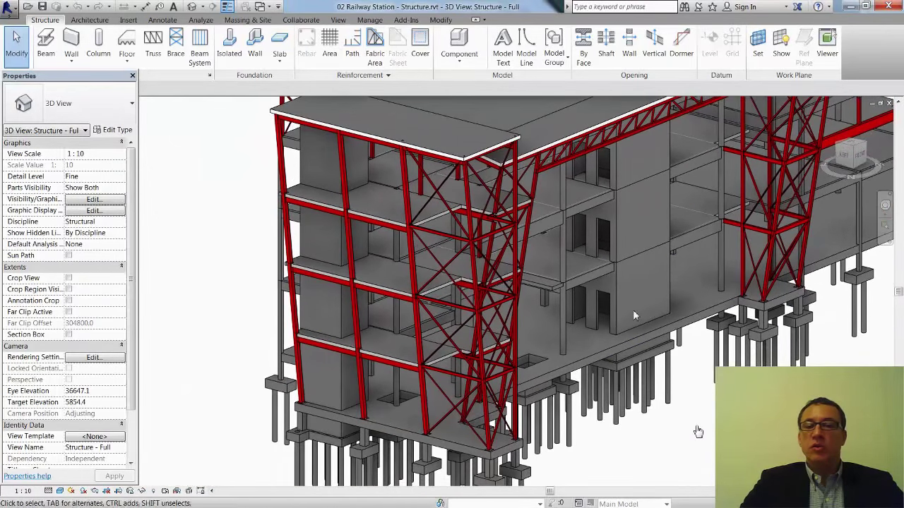
scroll(258, 275, "up", 1)
scroll(259, 275, "up", 1)
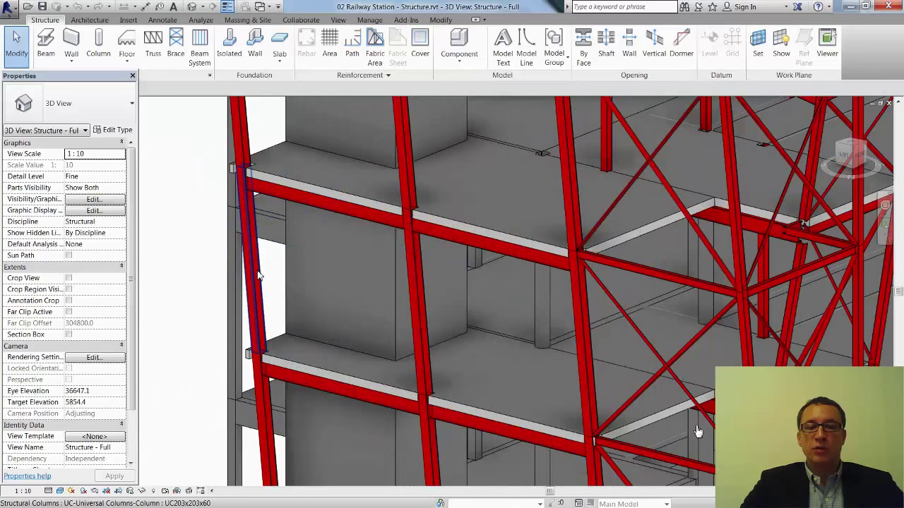
left_click(258, 276)
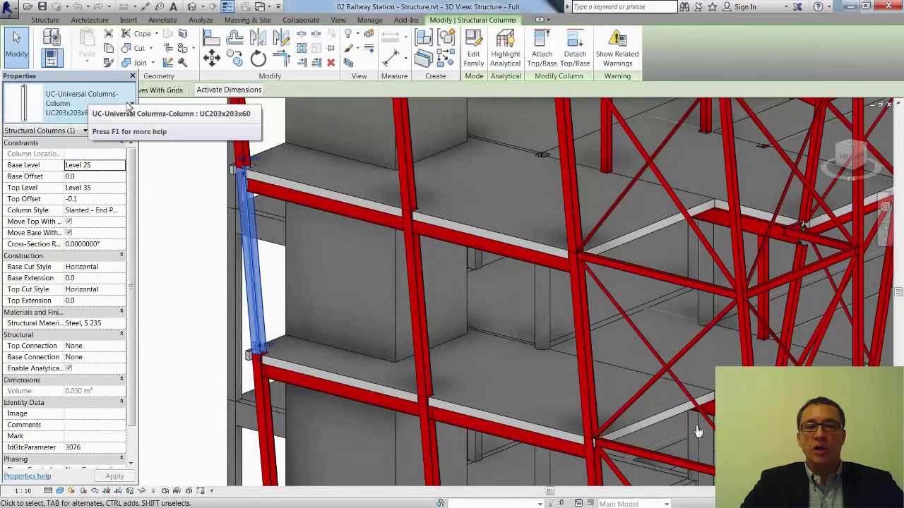
left_click(131, 105)
left_click(131, 105)
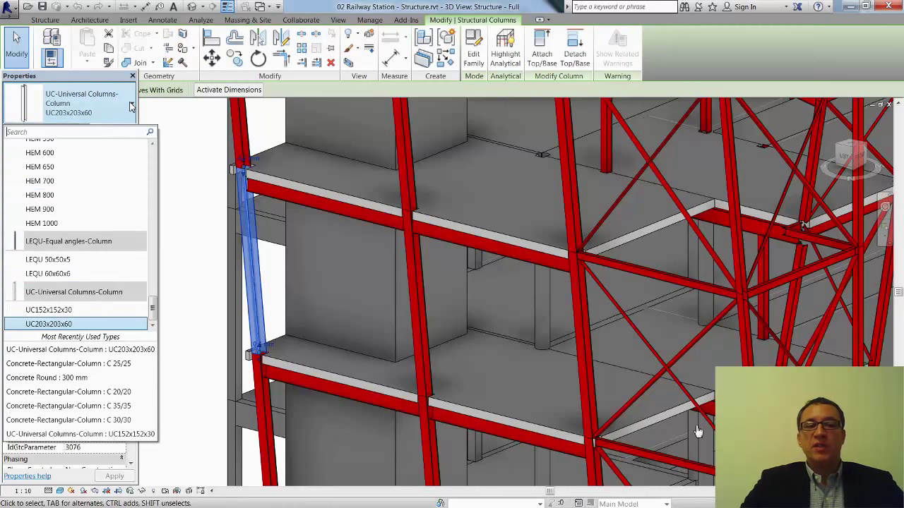
left_click(131, 105)
left_click(120, 131)
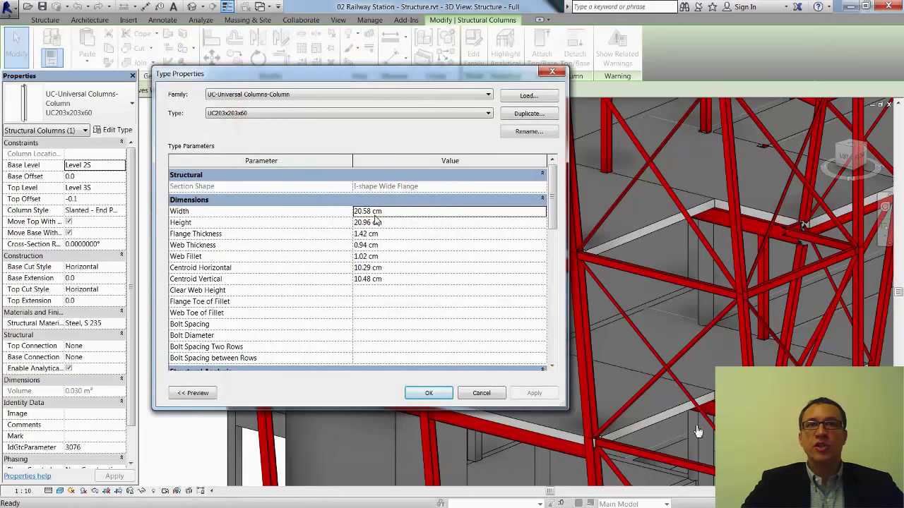
left_click_drag(555, 219, 556, 357)
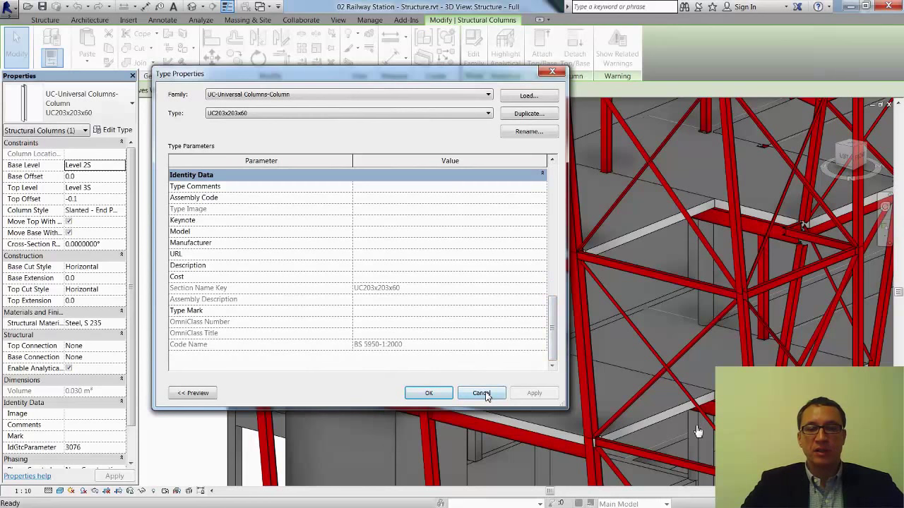
left_click(485, 396)
key("Escape")
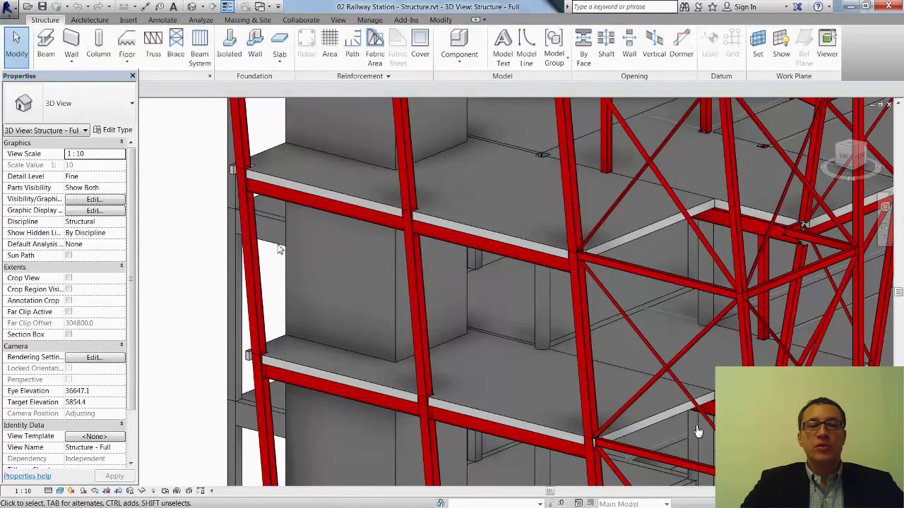
left_click(281, 205)
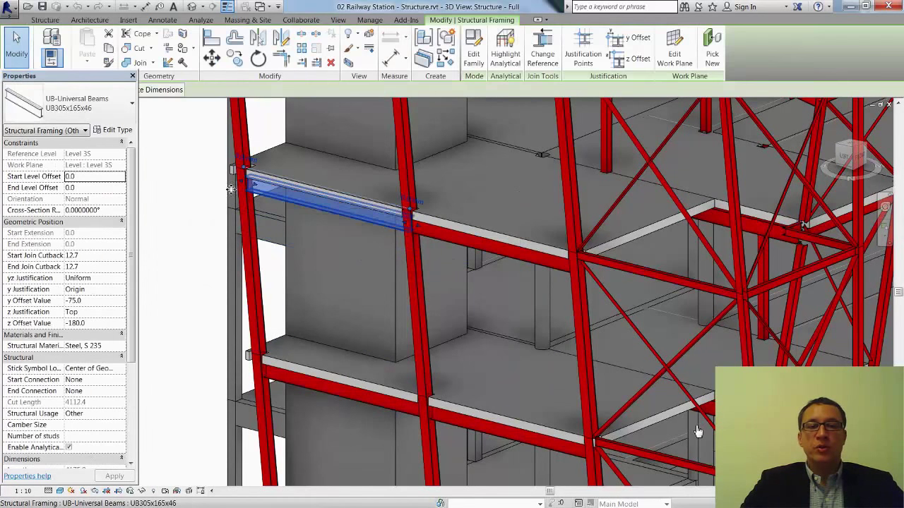
left_click(118, 132)
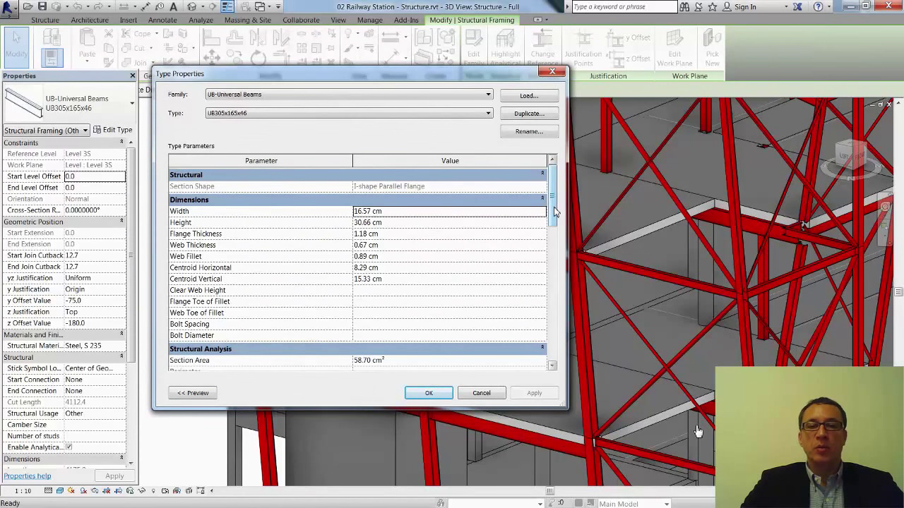
left_click_drag(555, 212, 558, 350)
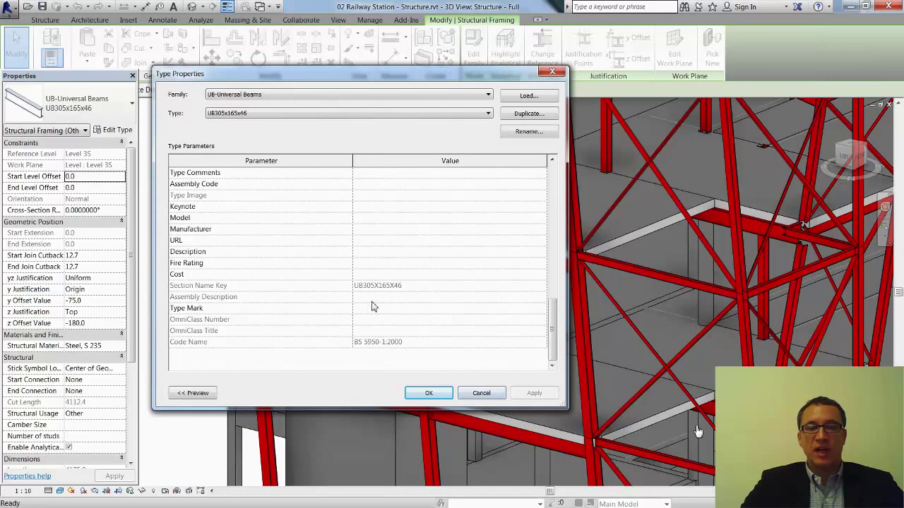
key("Escape")
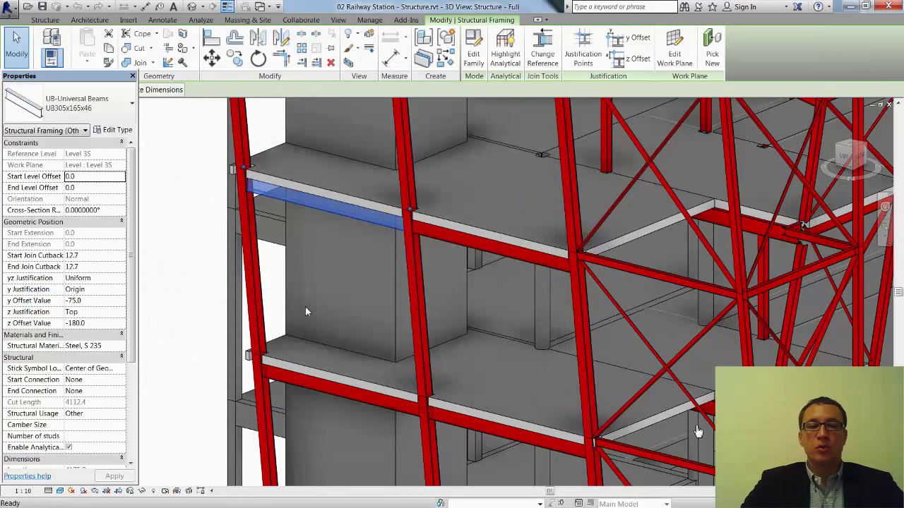
key("Escape")
scroll(276, 295, "down", 3)
scroll(697, 431, "down", 2)
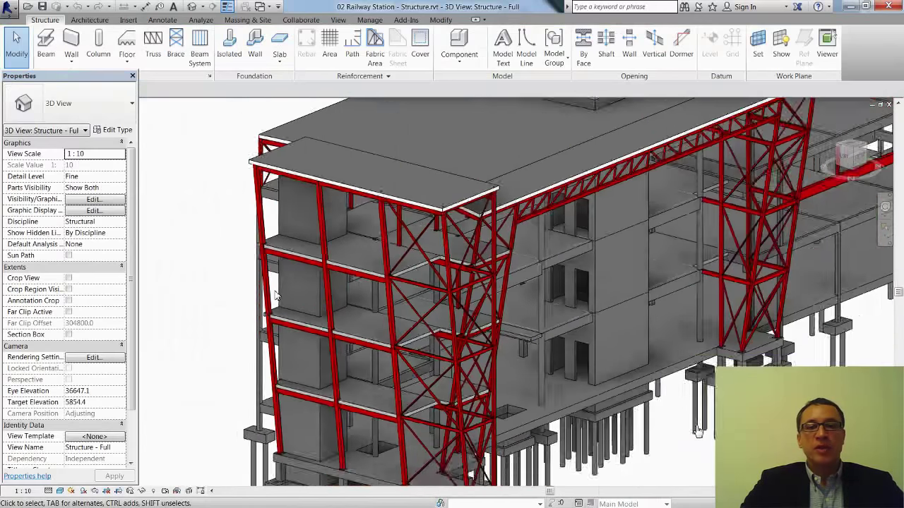
scroll(697, 431, "down", 2)
middle_click_drag(697, 431, 568, 312, "shift")
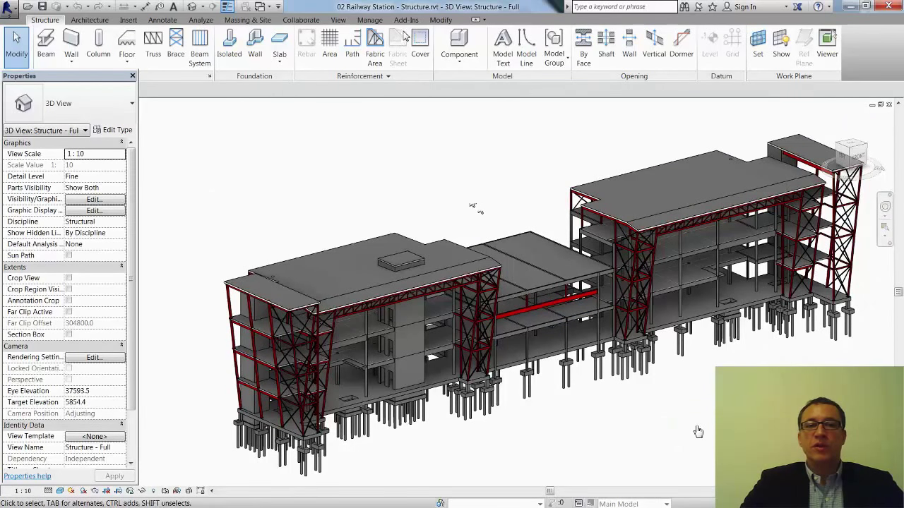
left_click(407, 21)
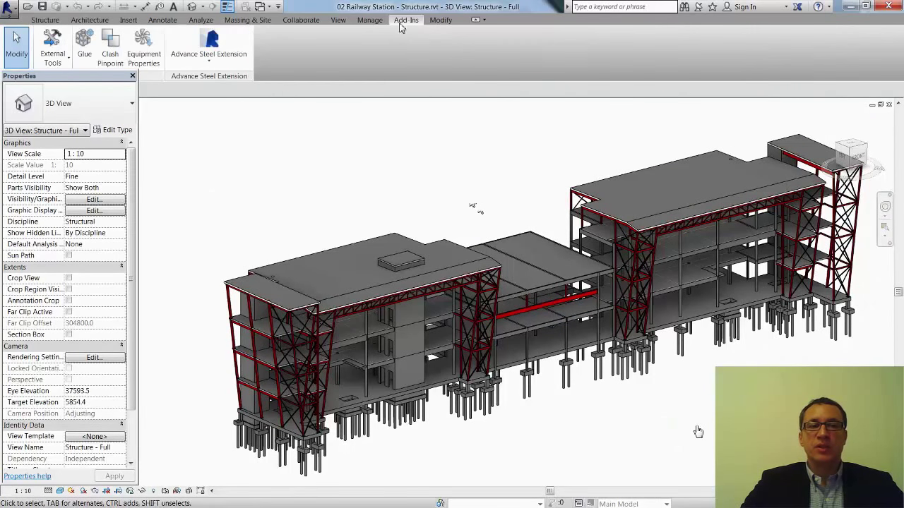
left_click(209, 63)
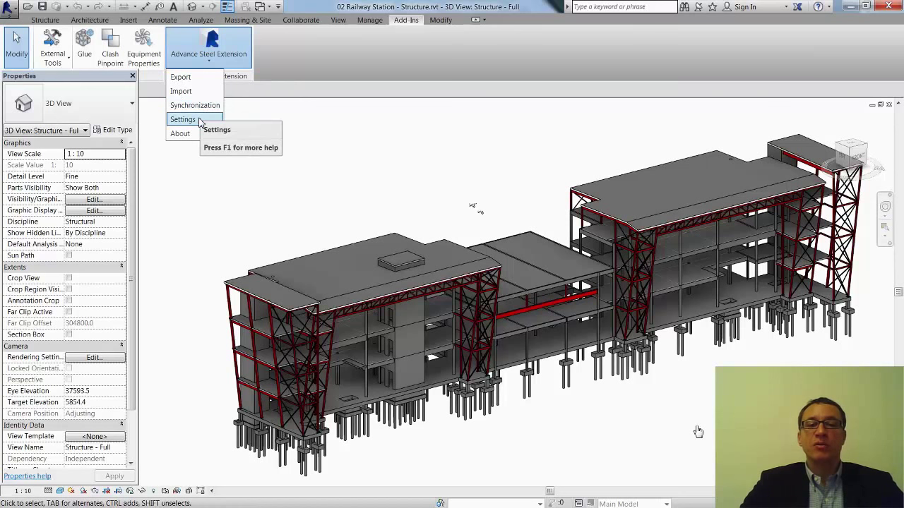
left_click(201, 121)
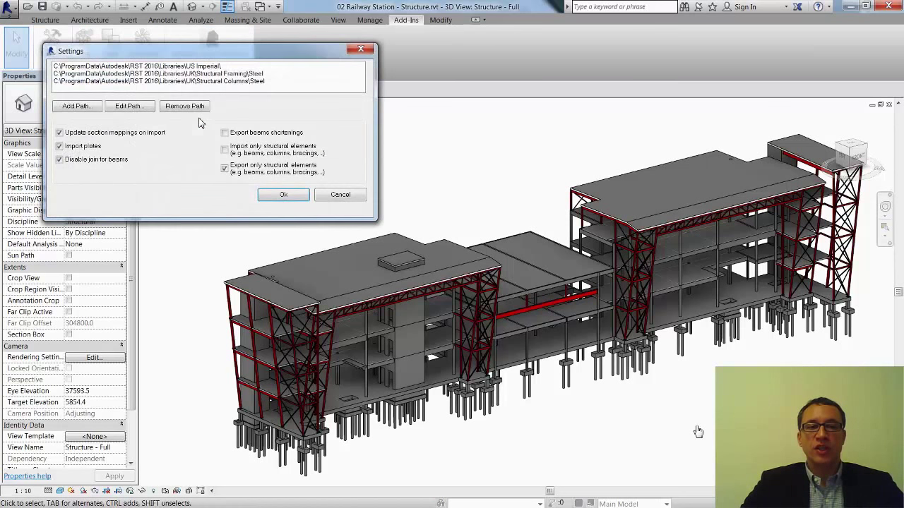
left_click_drag(201, 57, 318, 126)
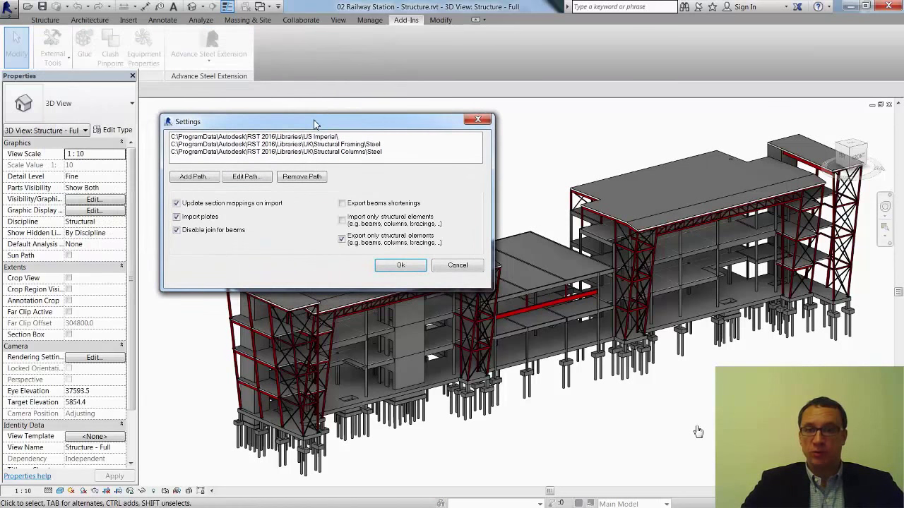
left_click(298, 136)
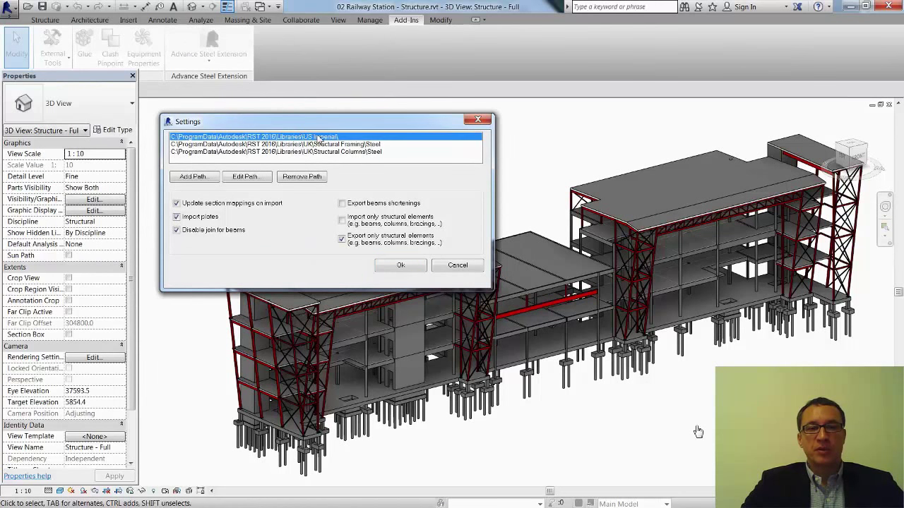
left_click(342, 144)
left_click(341, 151)
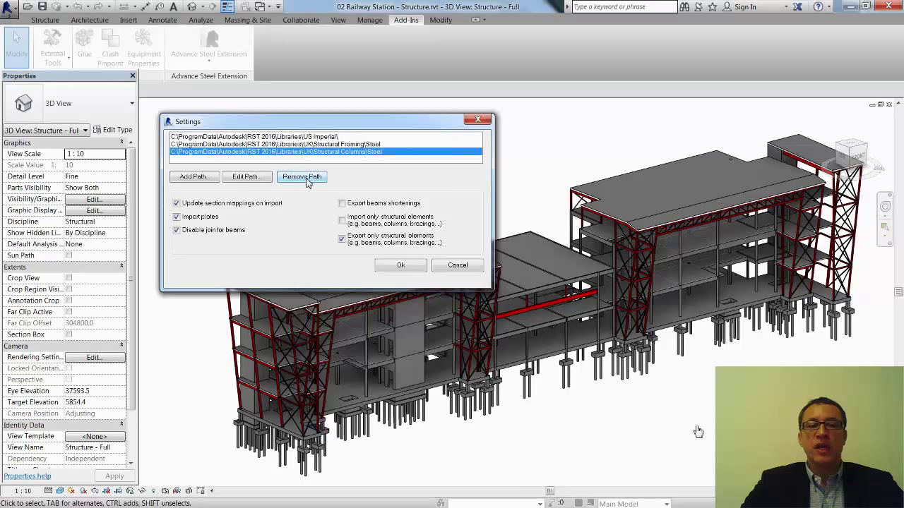
left_click(343, 204)
left_click(343, 205)
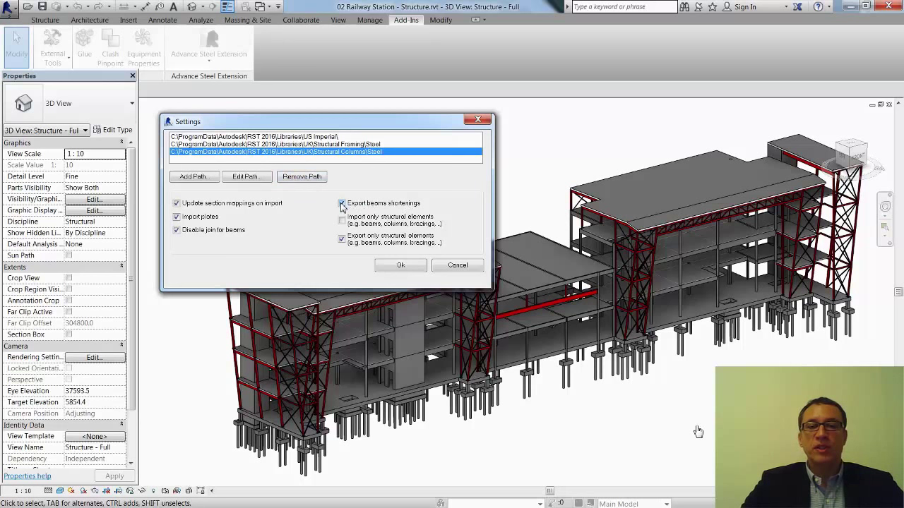
left_click(400, 267)
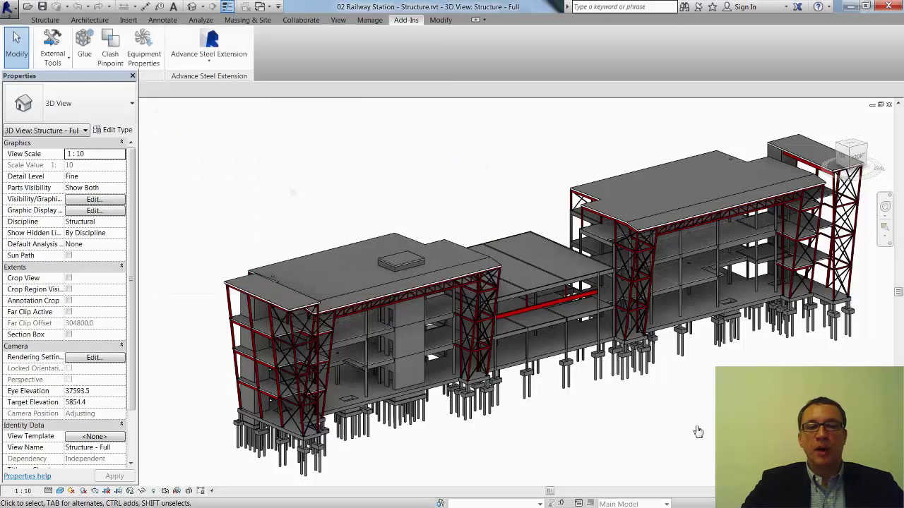
left_click(208, 62)
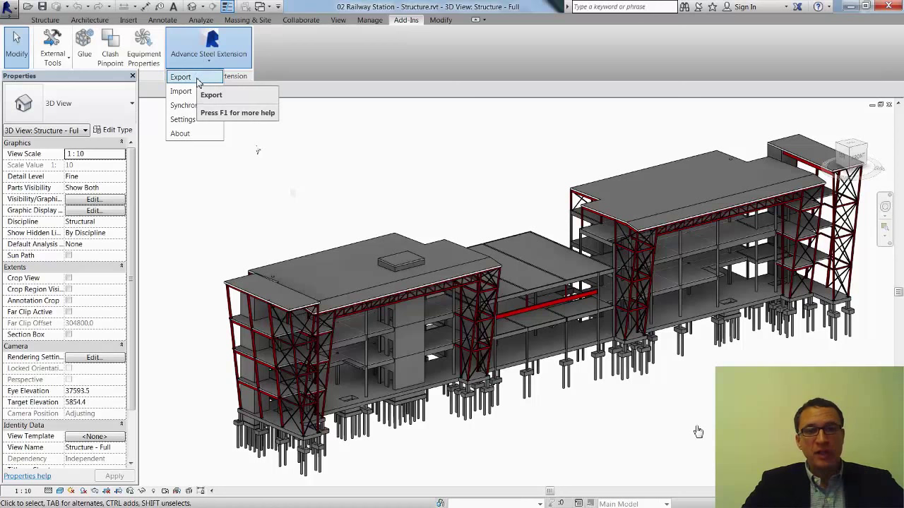
Step: Export the model with the UK library as '02 Railway Station - Structure.smlx' into Fichiers BATIMAT 2015
left_click(198, 80)
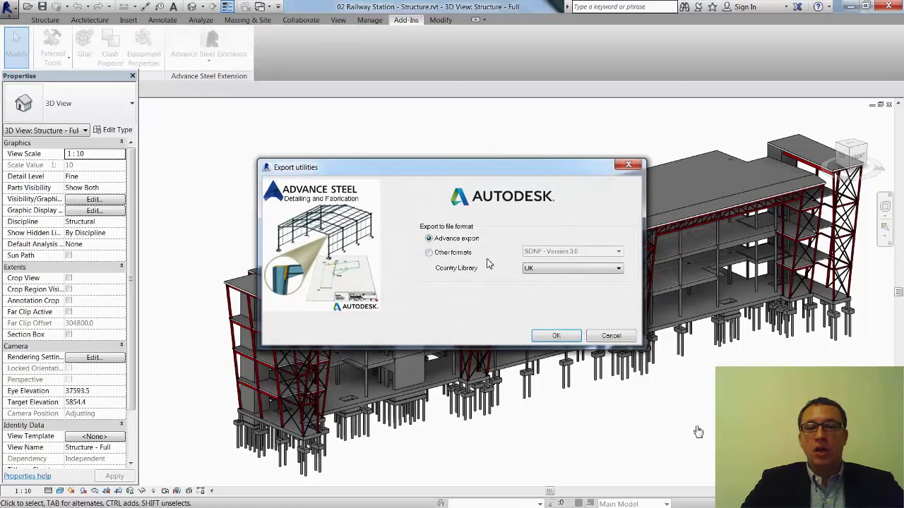
left_click(555, 335)
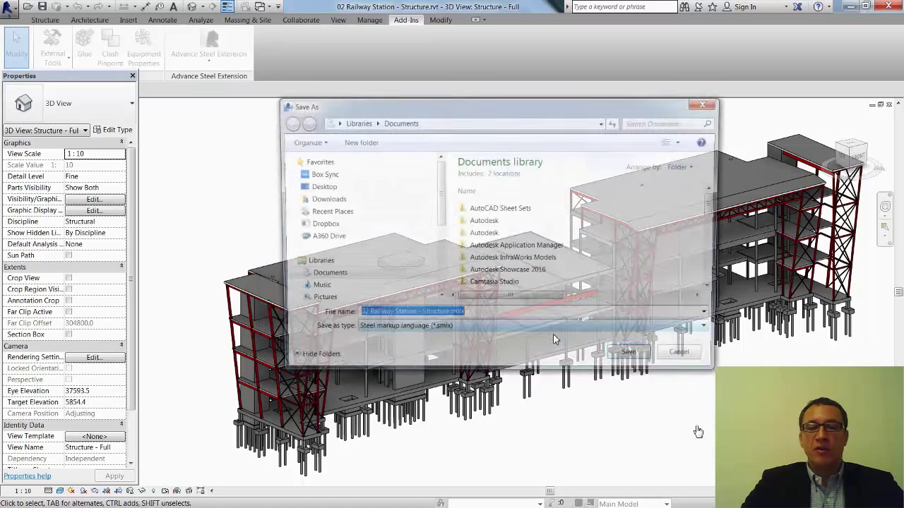
left_click(343, 188)
double_click(498, 203)
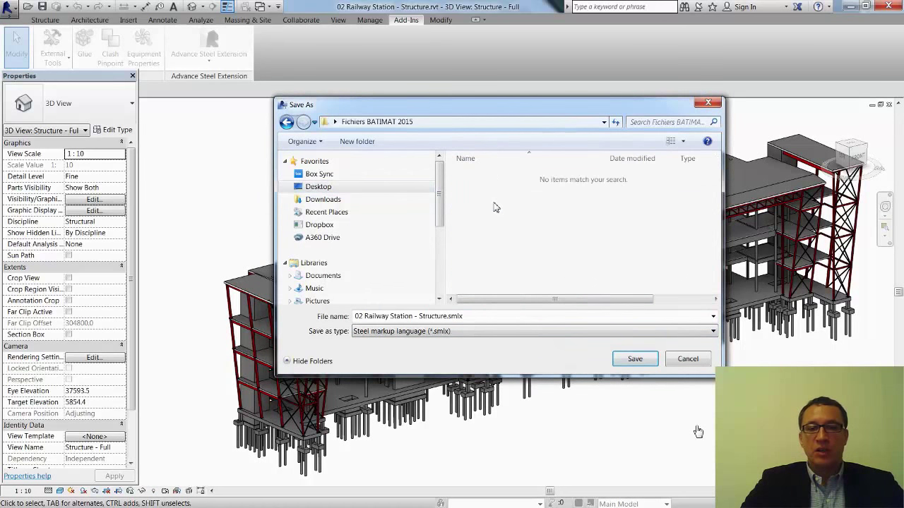
triple_click(450, 316)
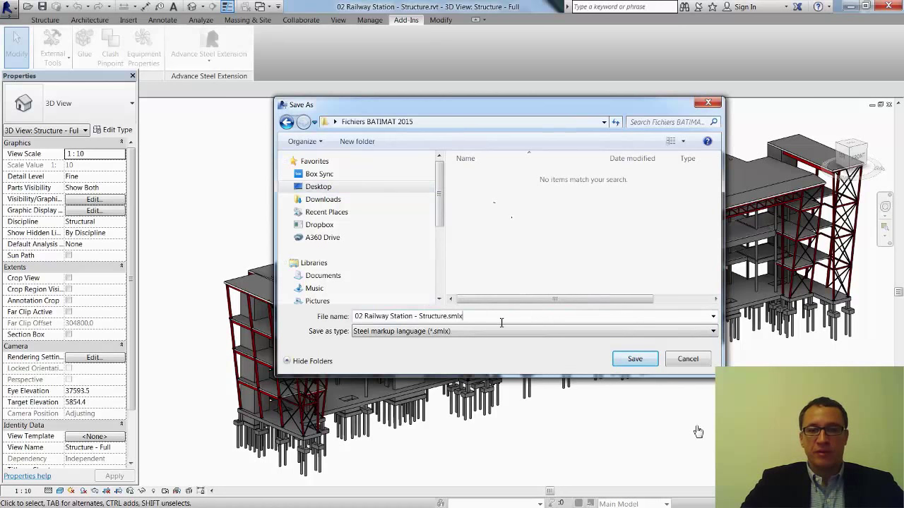
left_click(635, 358)
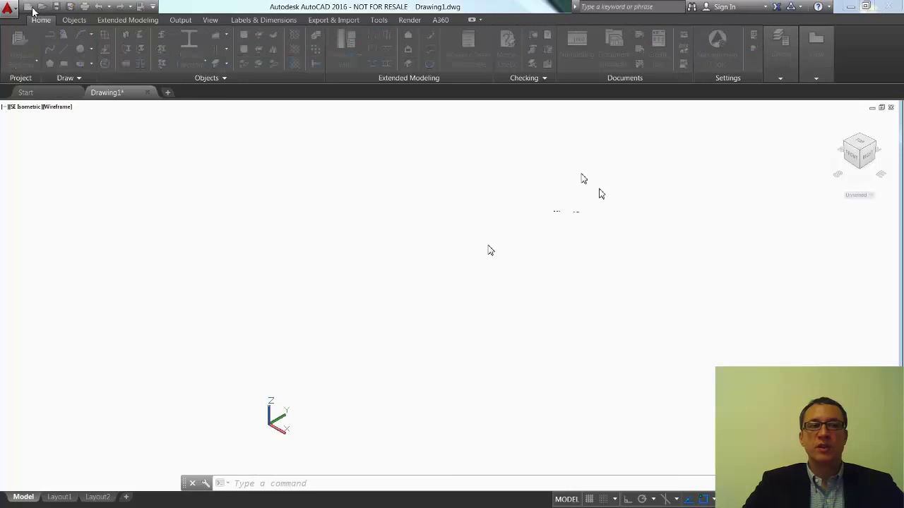
Step: Create a new drawing from the mm_ASTemplate.dwt template
left_click(32, 9)
left_click(191, 142)
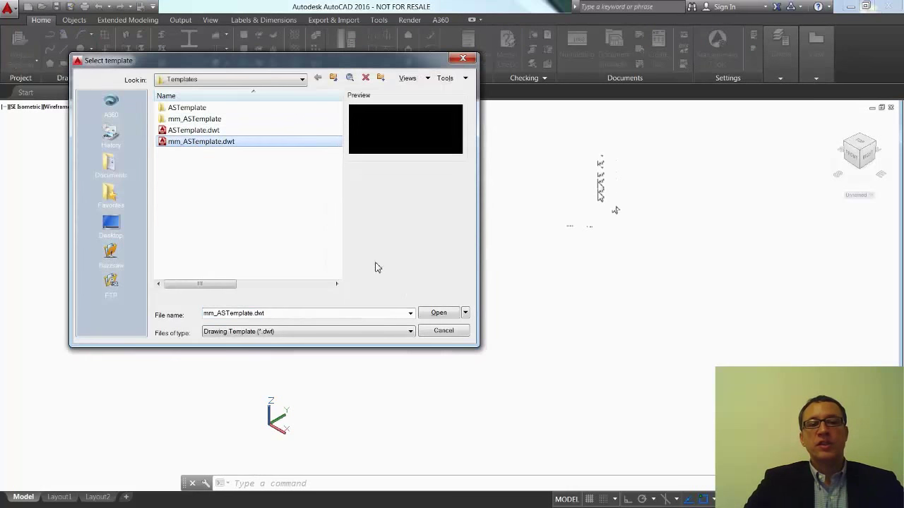
left_click(438, 313)
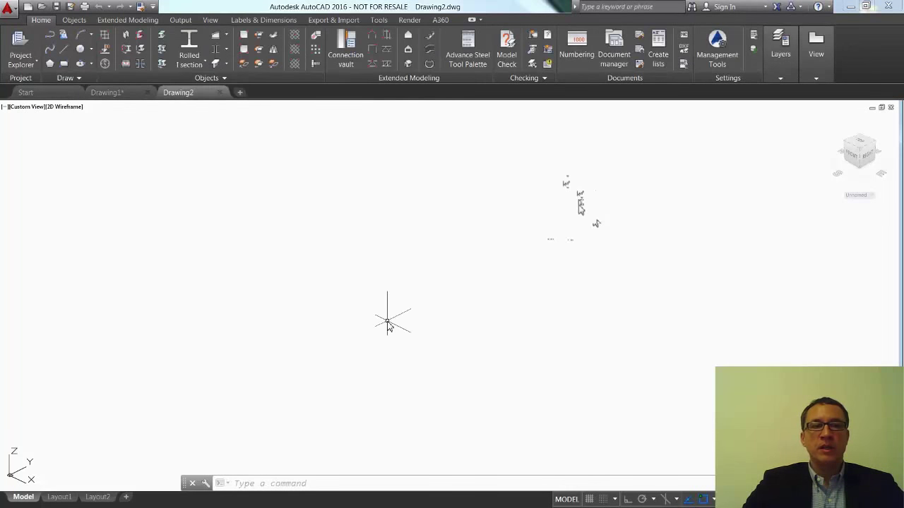
Step: Browse the Advance Steel ribbon tabs, ending on the Export & Import tools
left_click(74, 20)
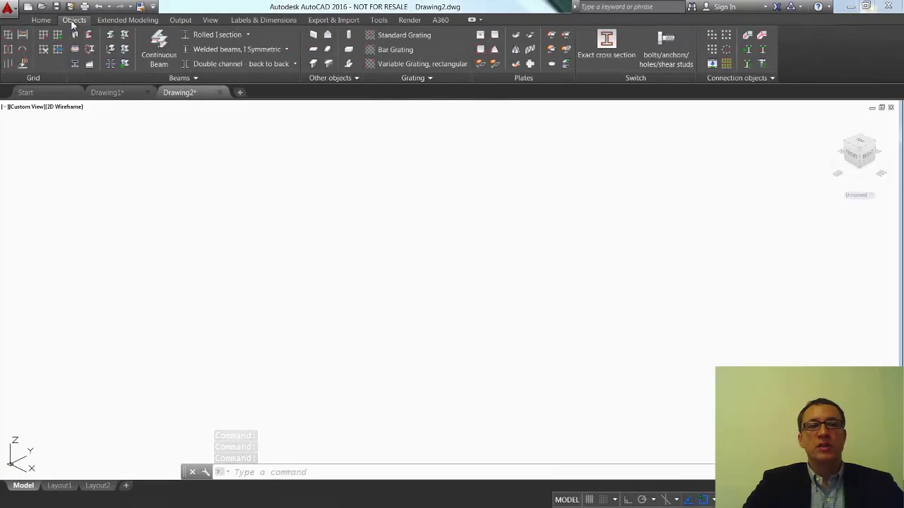
left_click(118, 21)
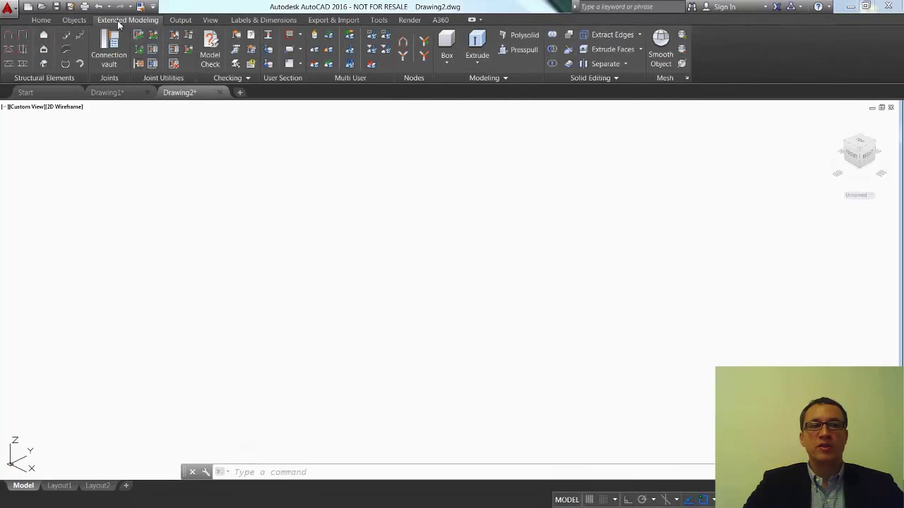
left_click(182, 20)
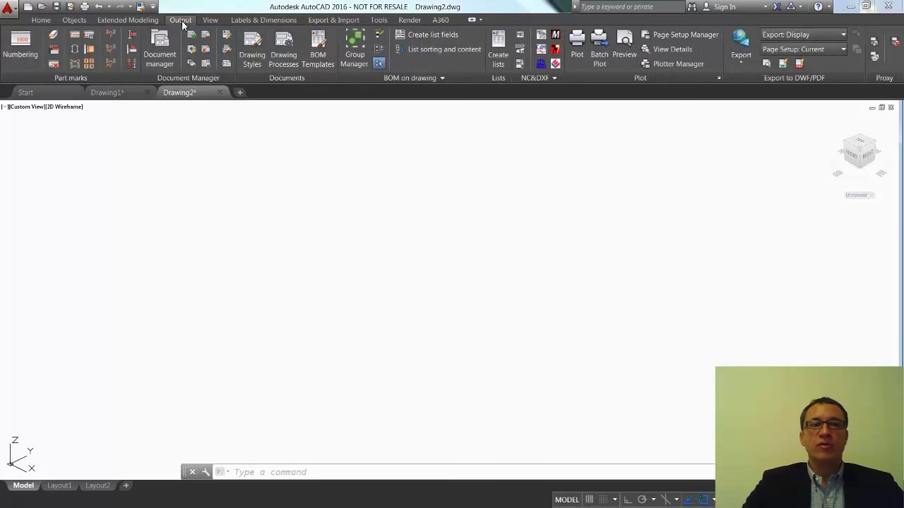
left_click(253, 21)
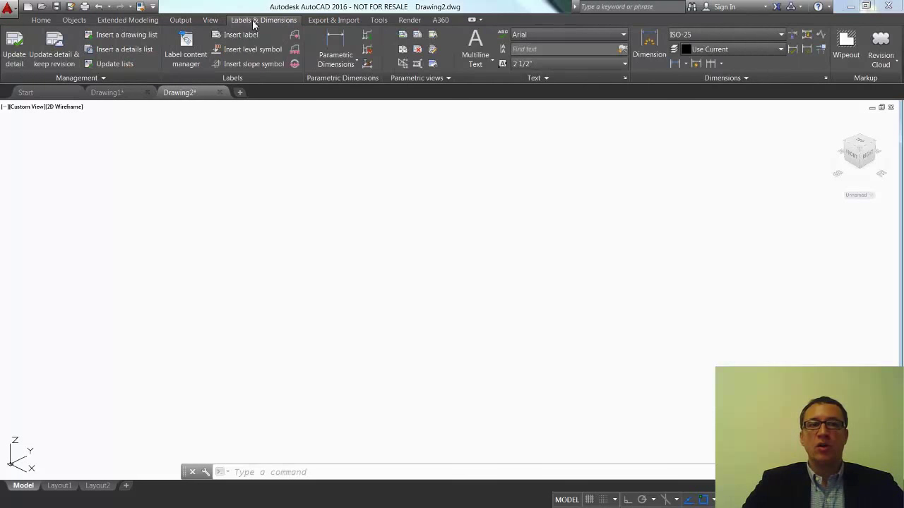
left_click(326, 24)
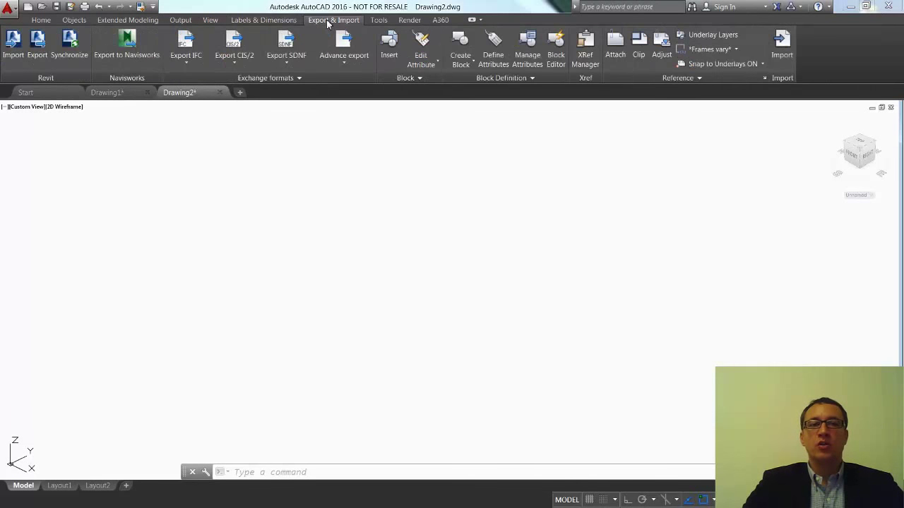
Step: Import '02 Railway Station - Structure.smlx' from Desktop\Fichiers BATIMAT 2015 using Revit Import
left_click(20, 62)
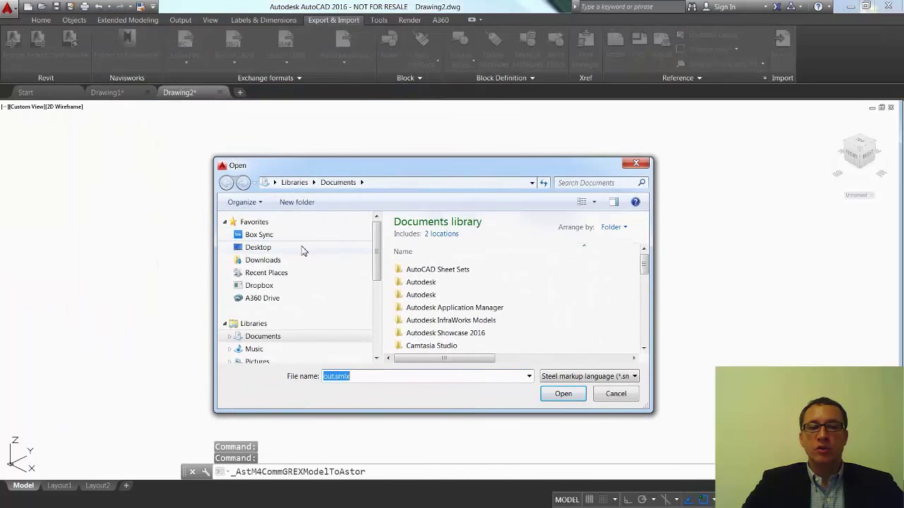
left_click(302, 250)
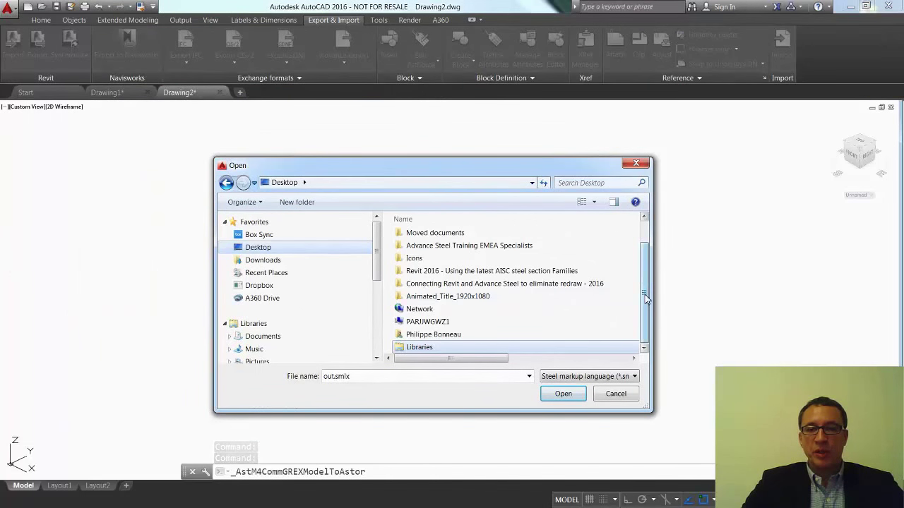
scroll(639, 263, "up", 1)
double_click(495, 250)
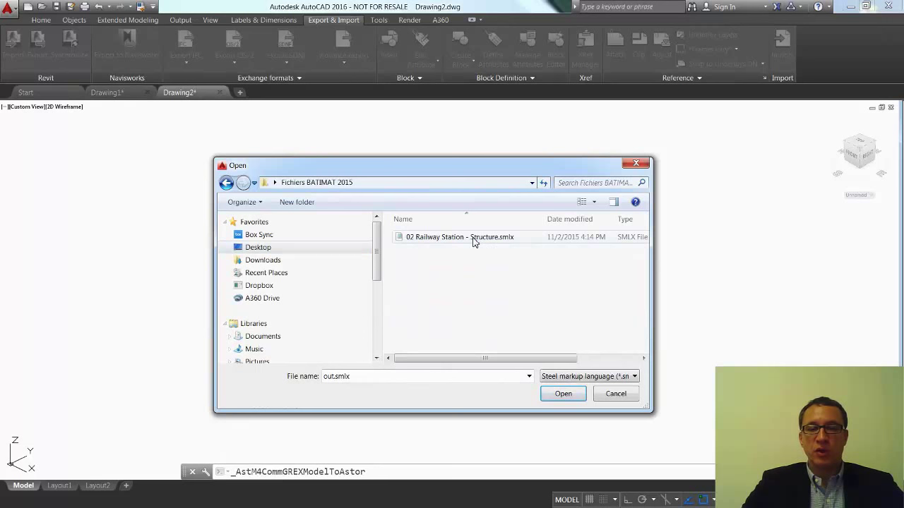
left_click(480, 239)
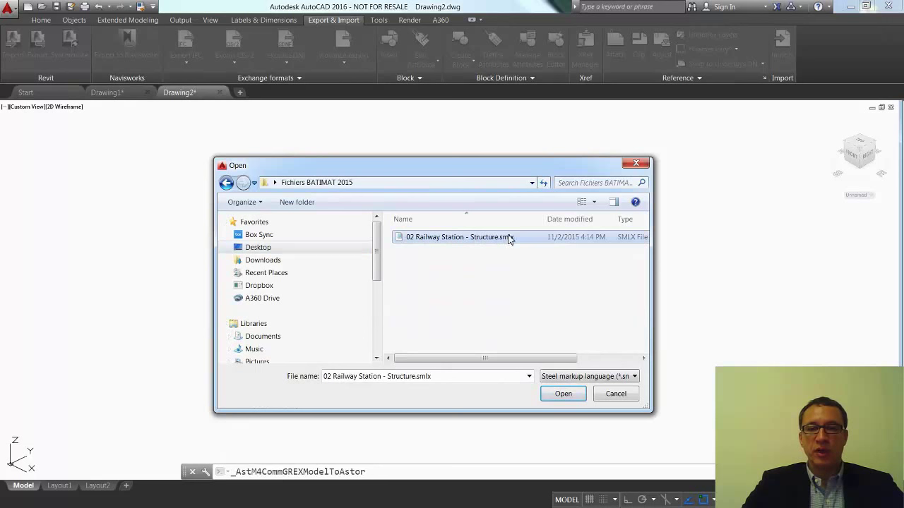
left_click(573, 400)
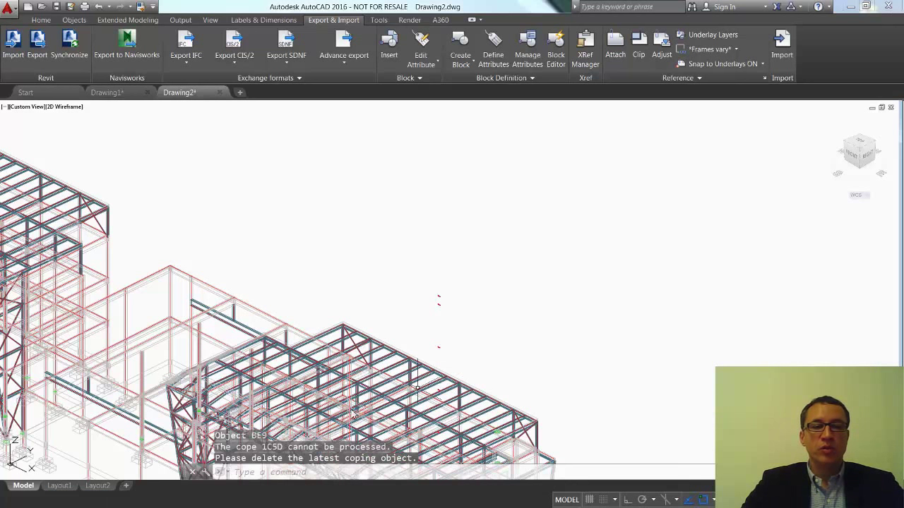
Step: Hide the command line with Ctrl+9 and orbit the imported model to a new angle
key("ctrl+9")
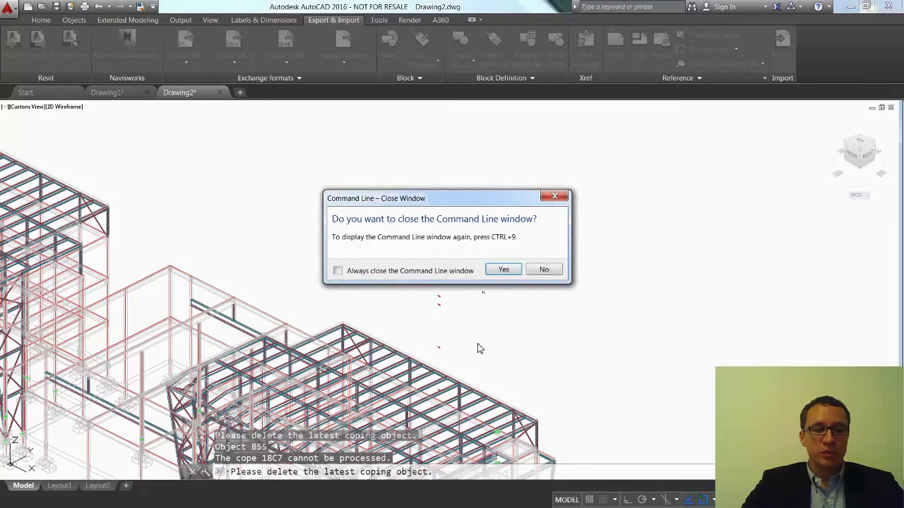
left_click(501, 268)
scroll(515, 307, "down", 5)
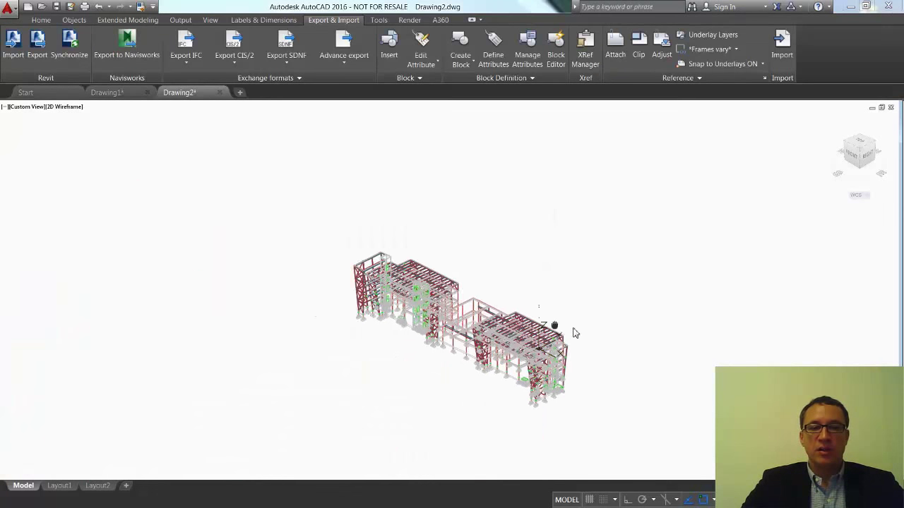
scroll(494, 339, "up", 5)
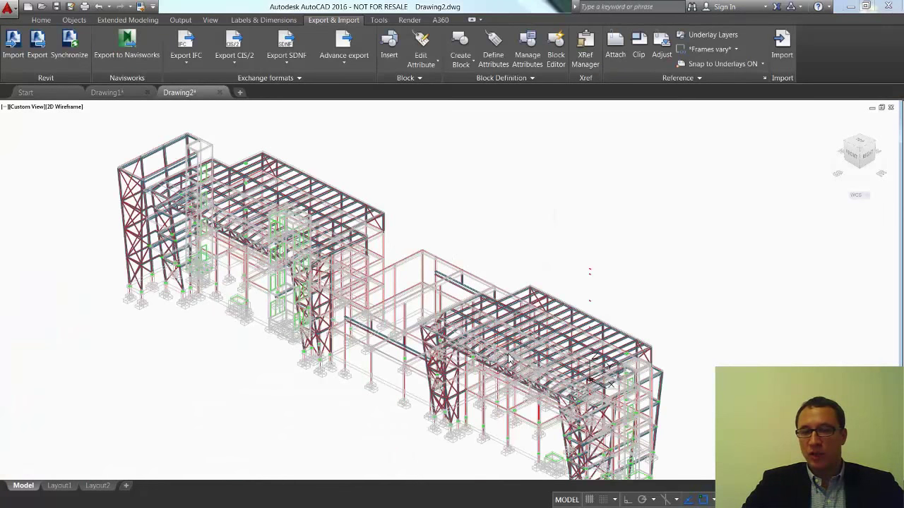
middle_click_drag(529, 360, 670, 350, "shift")
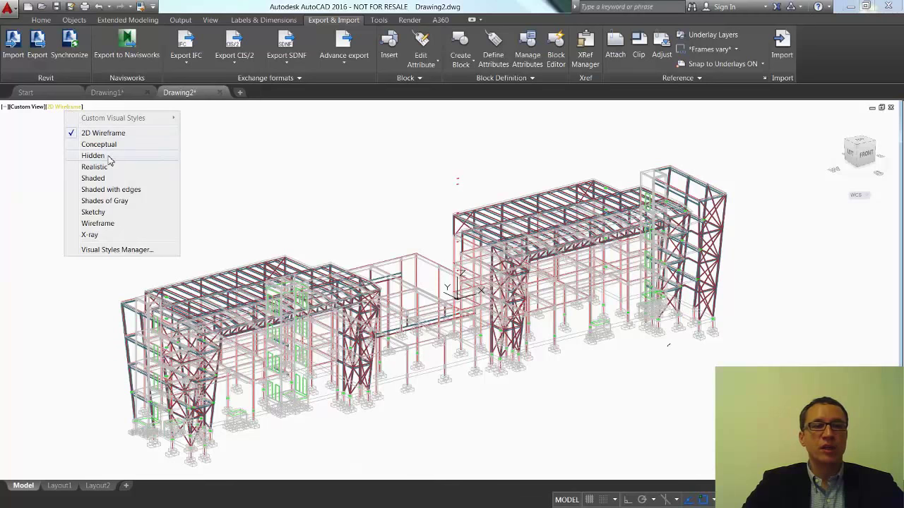
Step: Switch the viewport to Hidden, then Realistic style, orbiting to show the lower floors and footings
left_click(107, 157)
scroll(237, 355, "up", 5)
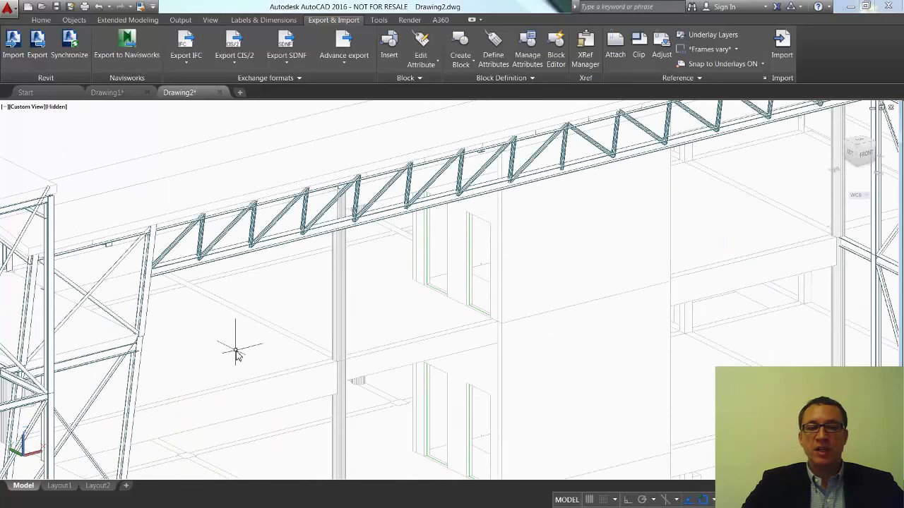
mouse_move(237, 354)
middle_mouse_down("shift")
mouse_move(480, 345)
mouse_move(584, 353)
mouse_move(424, 357)
mouse_move(320, 375)
middle_mouse_up("shift")
scroll(585, 354, "down", 3)
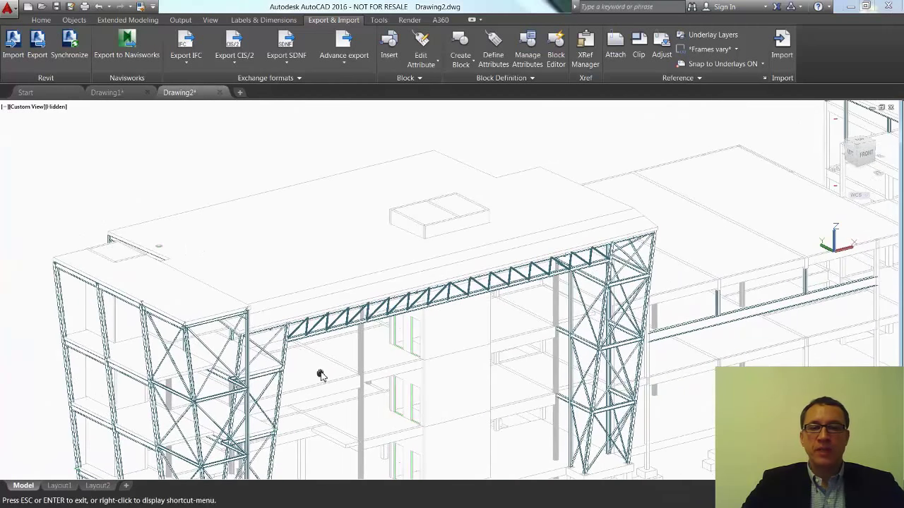
left_click(56, 106)
left_click(103, 168)
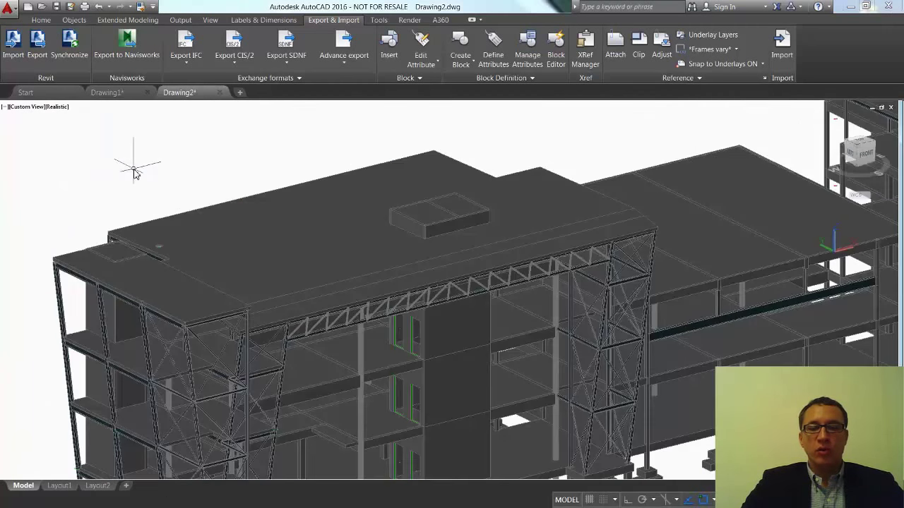
mouse_move(244, 261)
middle_mouse_down("shift")
mouse_move(261, 181)
mouse_move(436, 337)
middle_mouse_up("shift")
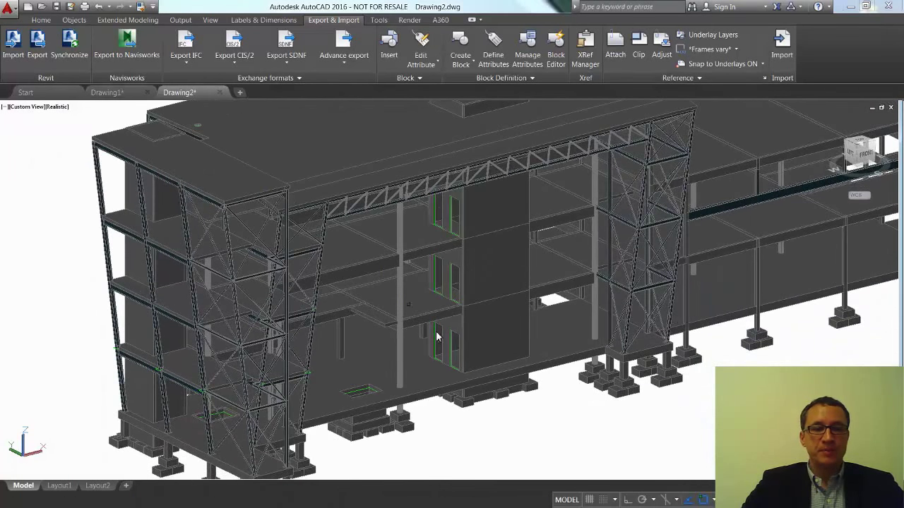
scroll(473, 401, "up", 2)
middle_click_drag(478, 417, 621, 480, "shift")
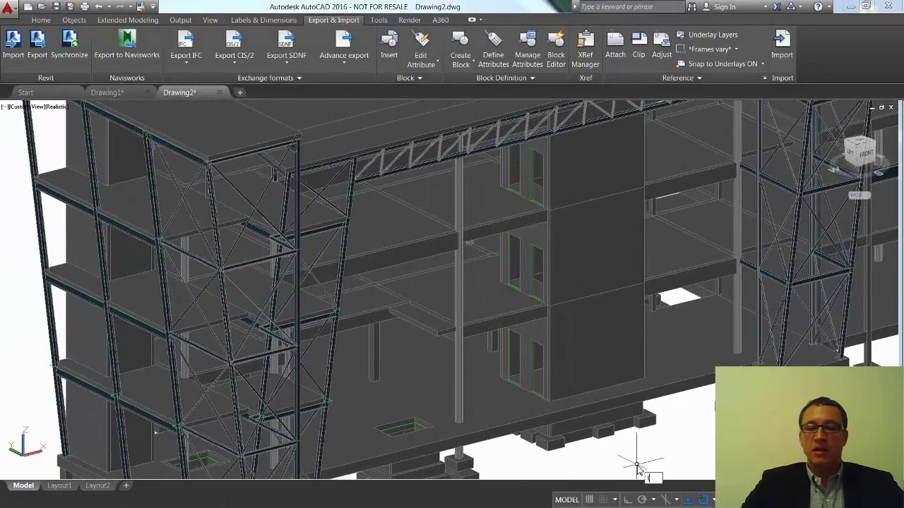
type("layer")
Step: Turn off the Concrete beams, columns, footings, slabs and walls layers
key("Return")
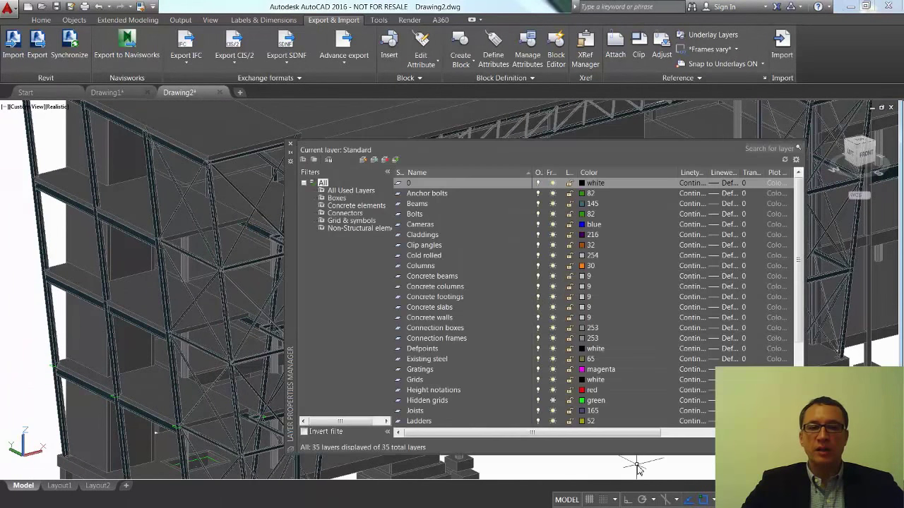
left_click(537, 277)
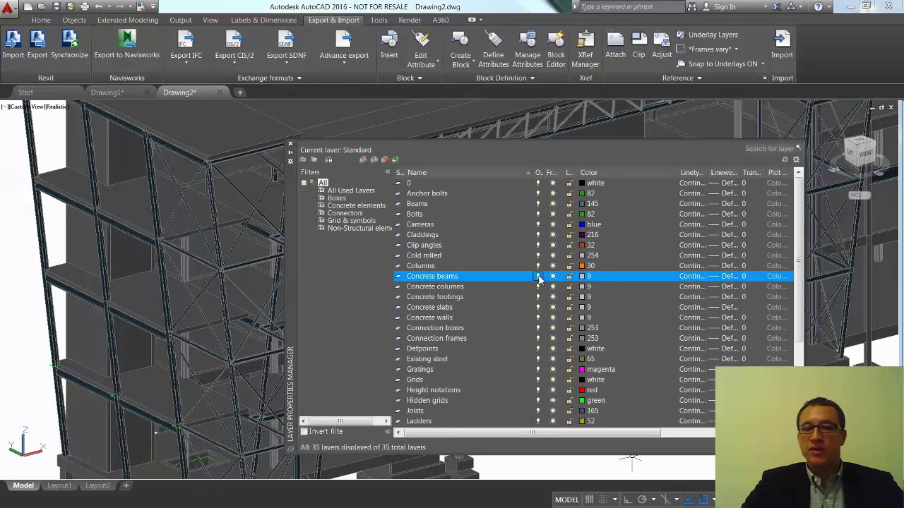
left_click(540, 286)
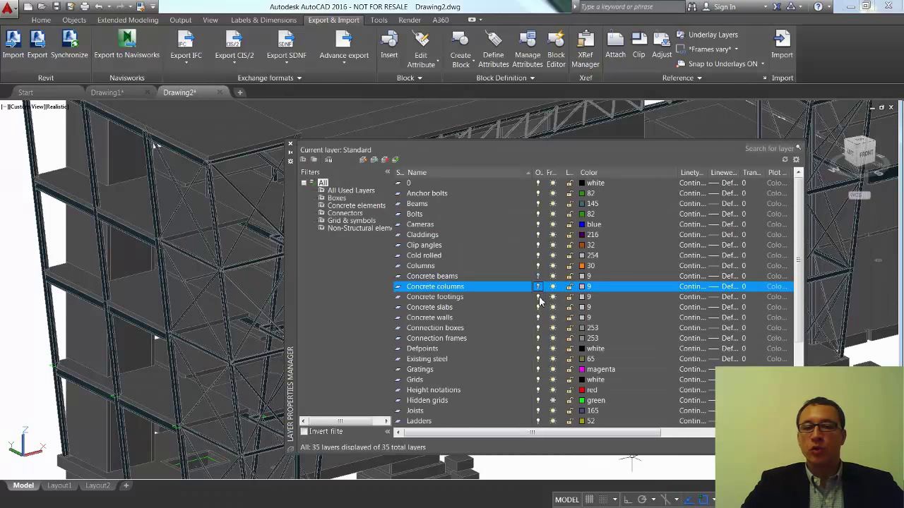
left_click(538, 297)
left_click(539, 308)
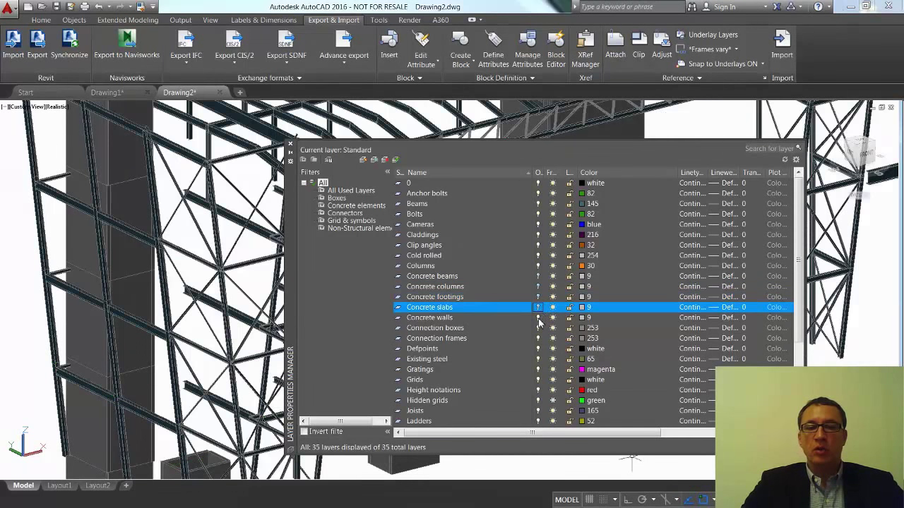
left_click(538, 319)
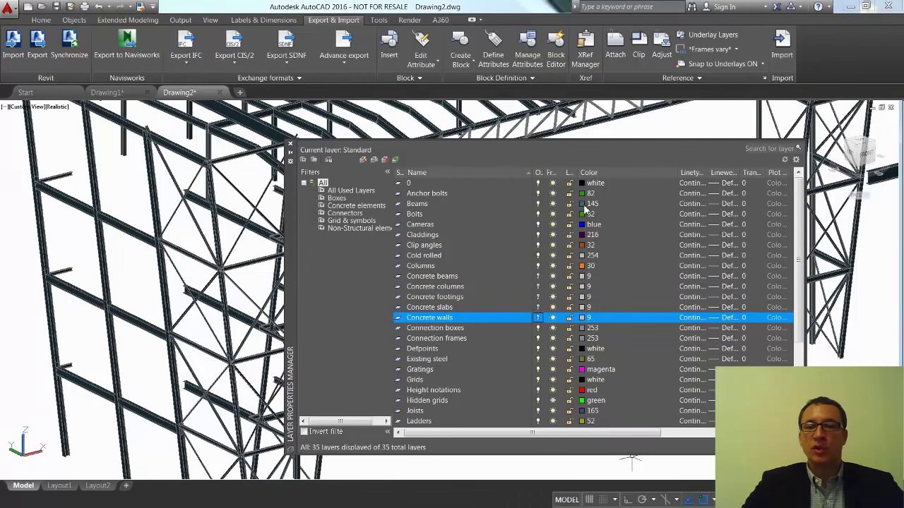
Step: Give the Beams layer colour 40
left_click(590, 204)
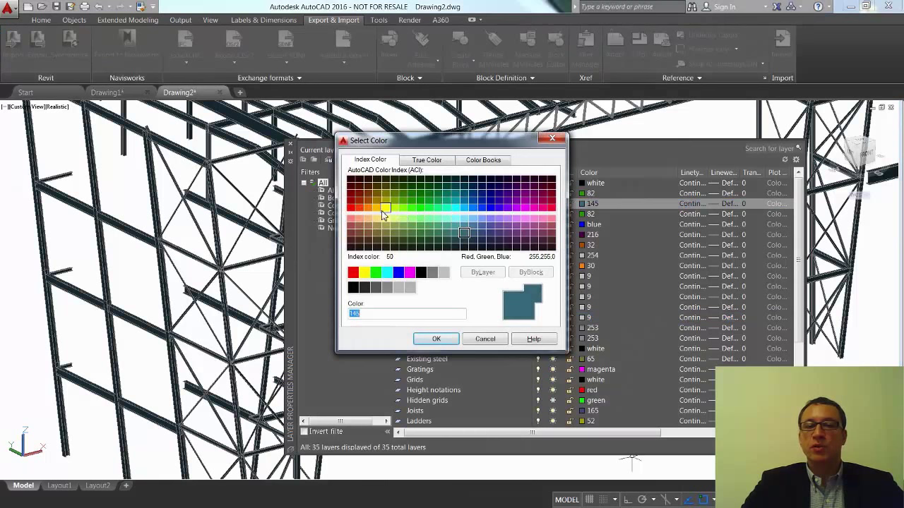
left_click(380, 208)
left_click(439, 339)
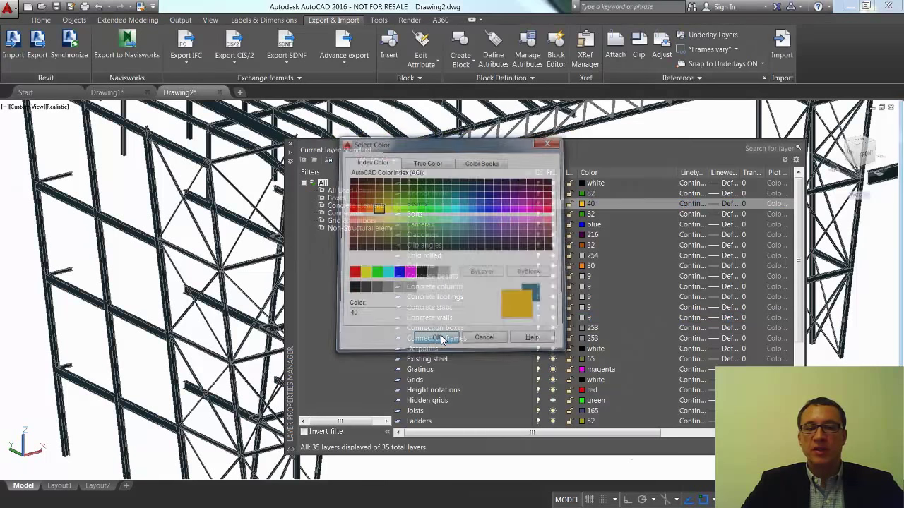
Step: Close the layer palette and zoom in for a close, low view of the left steel frame
left_click(290, 144)
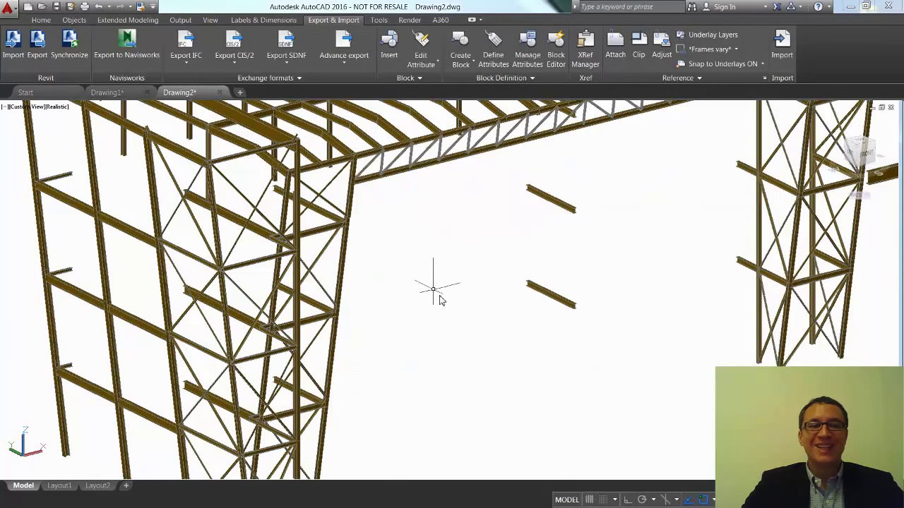
scroll(450, 311, "down", 3)
scroll(450, 311, "down", 3)
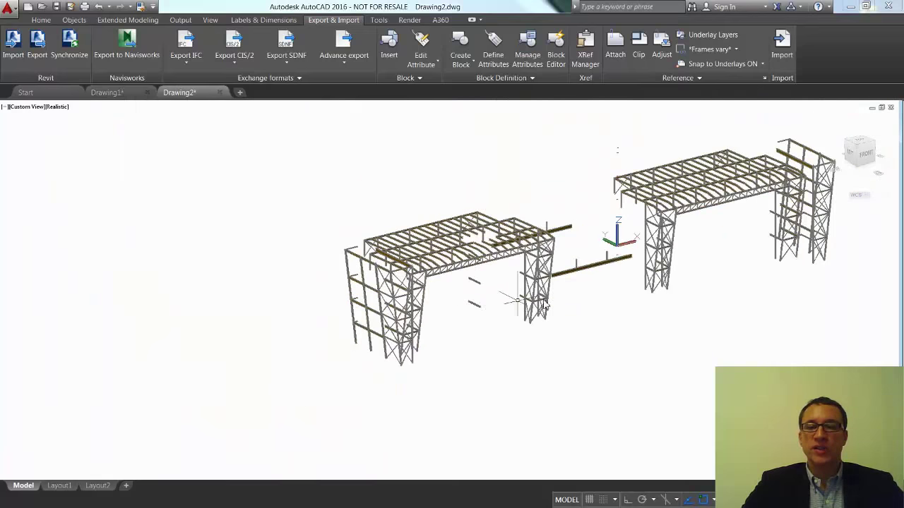
mouse_move(699, 248)
middle_mouse_down("shift")
mouse_move(667, 280)
mouse_move(534, 309)
mouse_move(440, 303)
mouse_move(356, 285)
mouse_move(301, 260)
middle_mouse_up("shift")
scroll(393, 229, "up", 5)
mouse_move(430, 234)
middle_mouse_down("shift")
mouse_move(423, 325)
mouse_move(407, 365)
middle_mouse_up("shift")
scroll(115, 303, "up", 3)
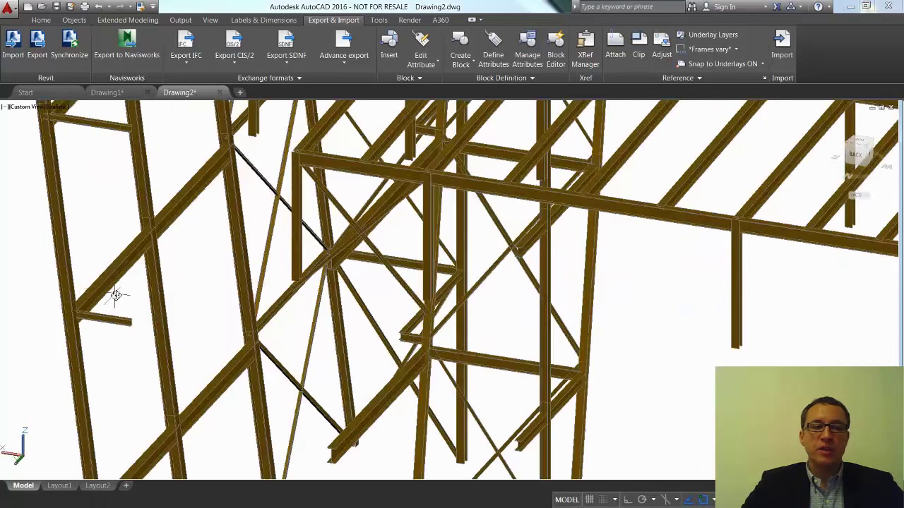
scroll(115, 297, "up", 3)
mouse_move(117, 299)
middle_mouse_down("shift")
mouse_move(125, 258)
mouse_move(343, 360)
mouse_move(490, 446)
middle_mouse_up("shift")
scroll(339, 355, "up", 3)
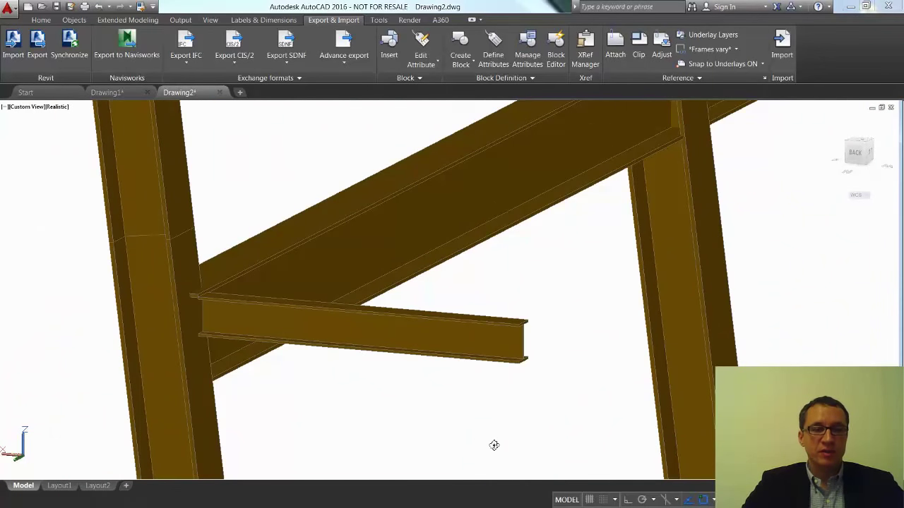
Step: Check the diagonal beam's UB305x165x46 and the short beam's UB127x76x13 section properties
double_click(421, 235)
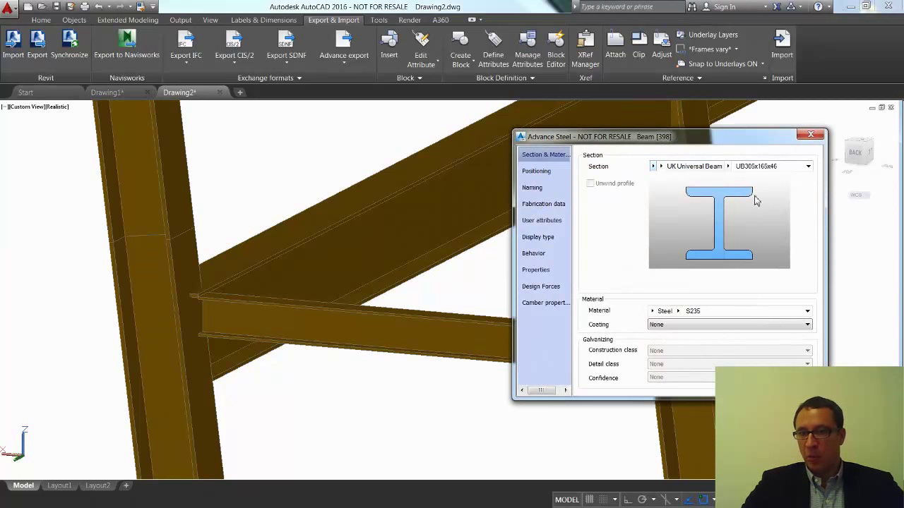
left_click(810, 135)
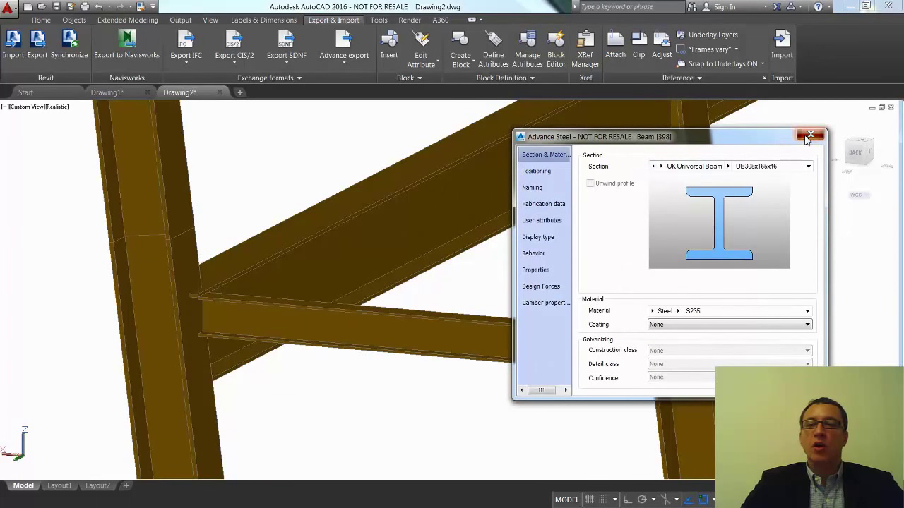
double_click(450, 332)
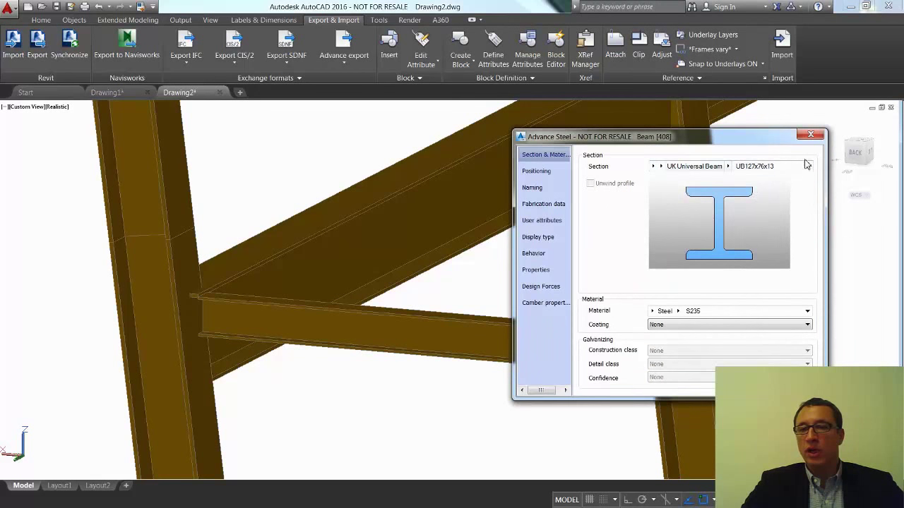
left_click(809, 134)
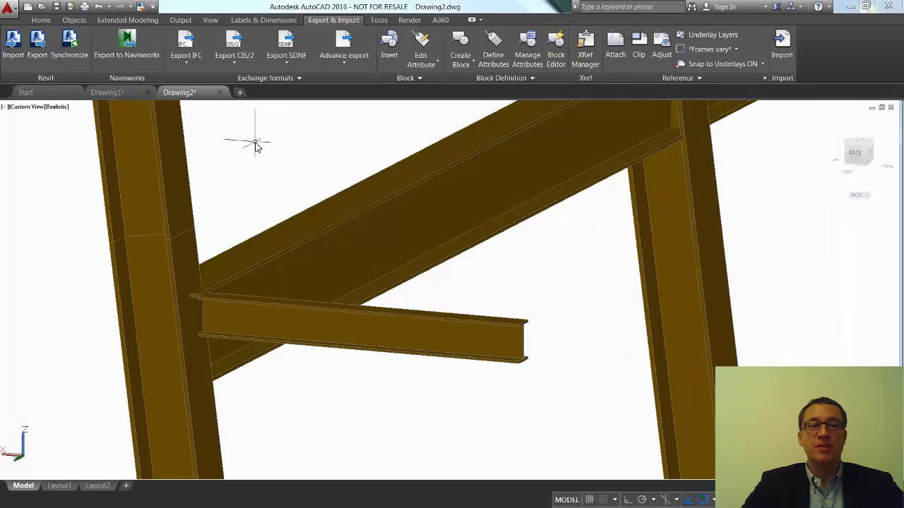
left_click(142, 7)
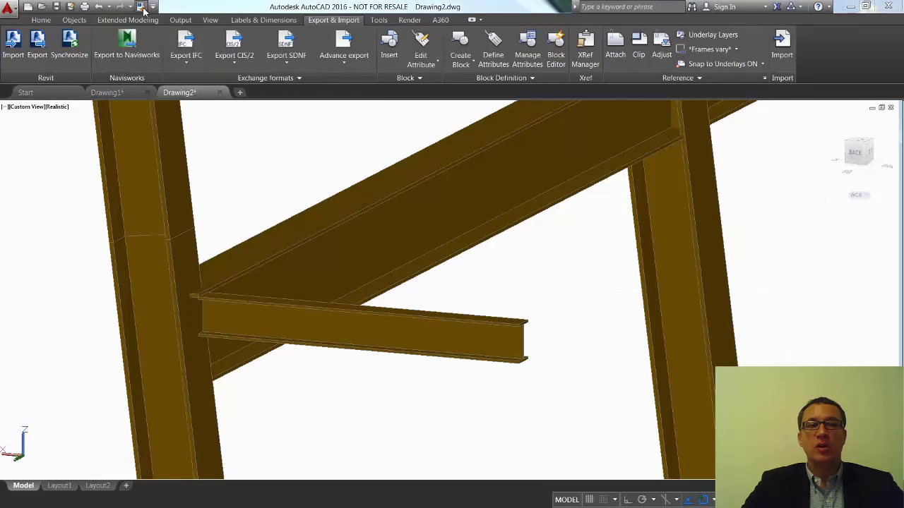
Step: Match the diagonal beam's UB305x165x46 section onto the short lower beam and verify it stays S235
left_click(326, 222)
type("s")
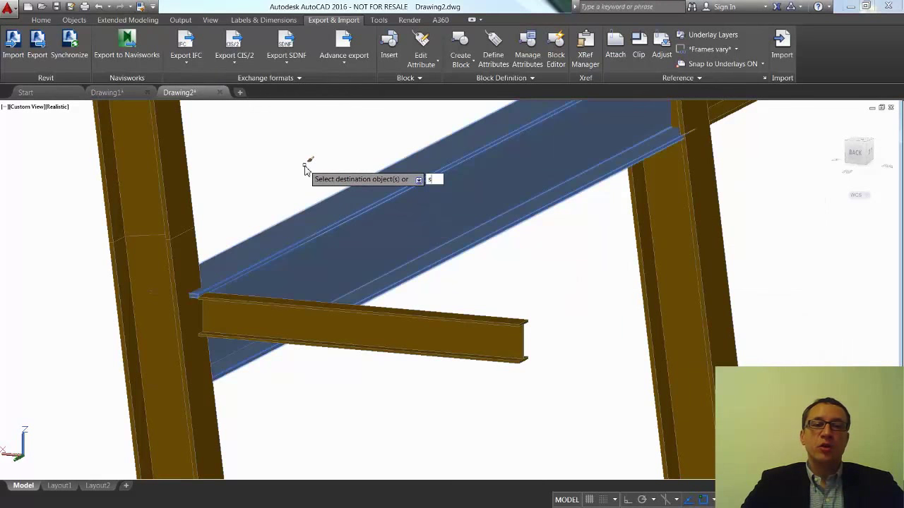
key("Return")
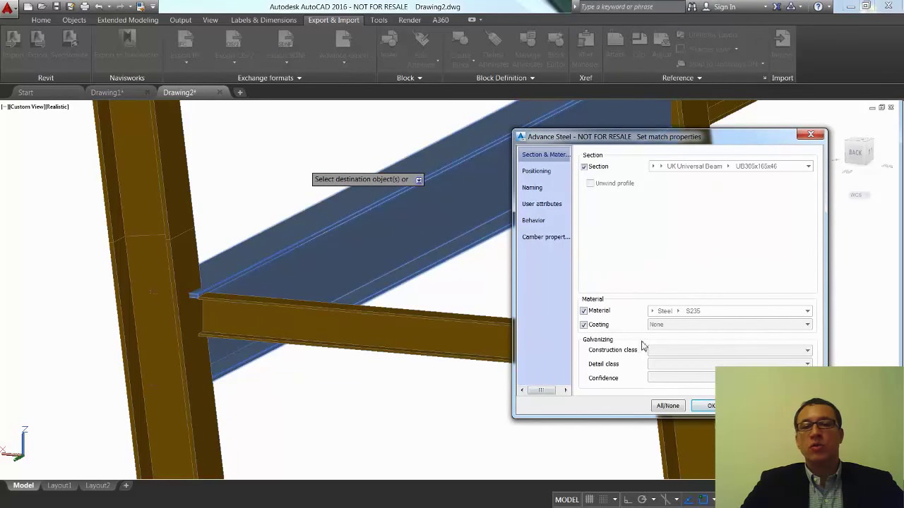
left_click(672, 409)
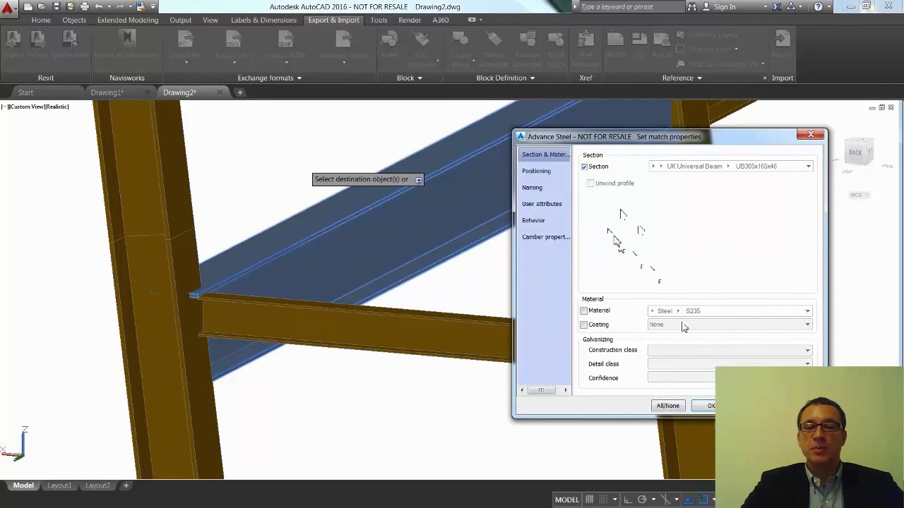
left_click(711, 406)
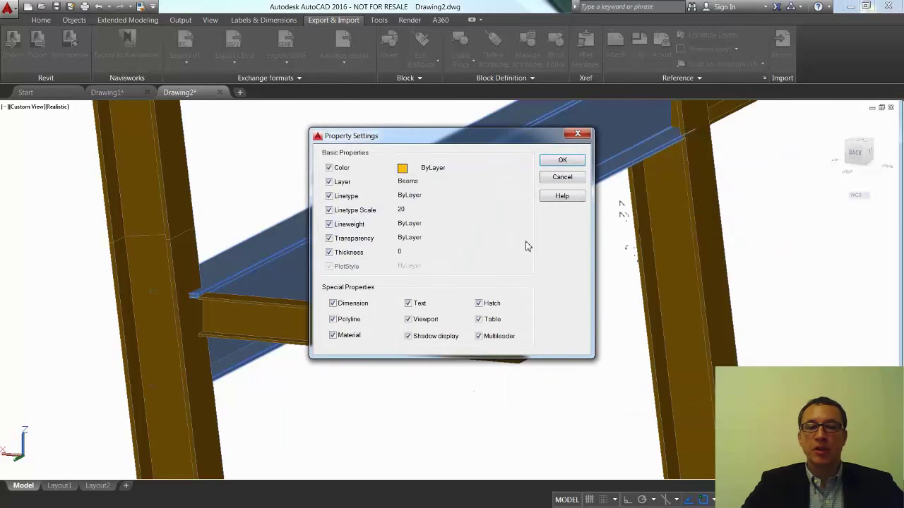
left_click(563, 161)
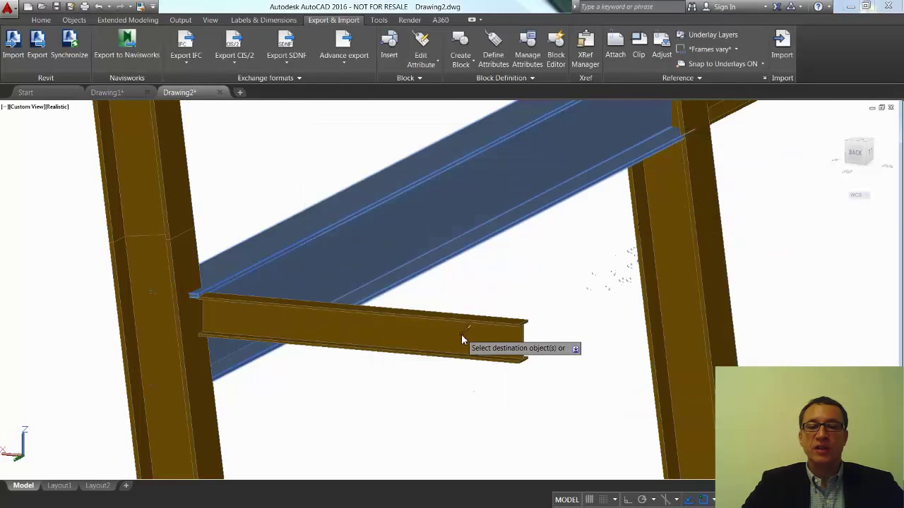
key("Escape")
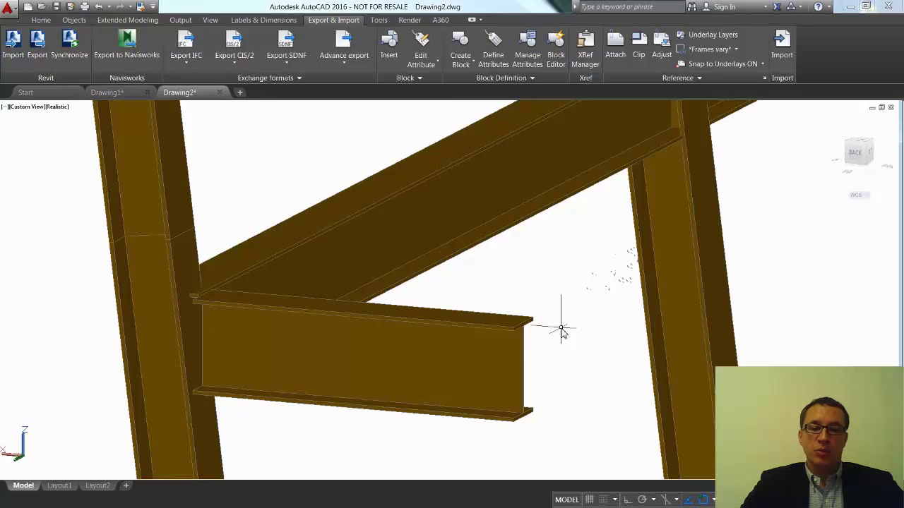
double_click(484, 337)
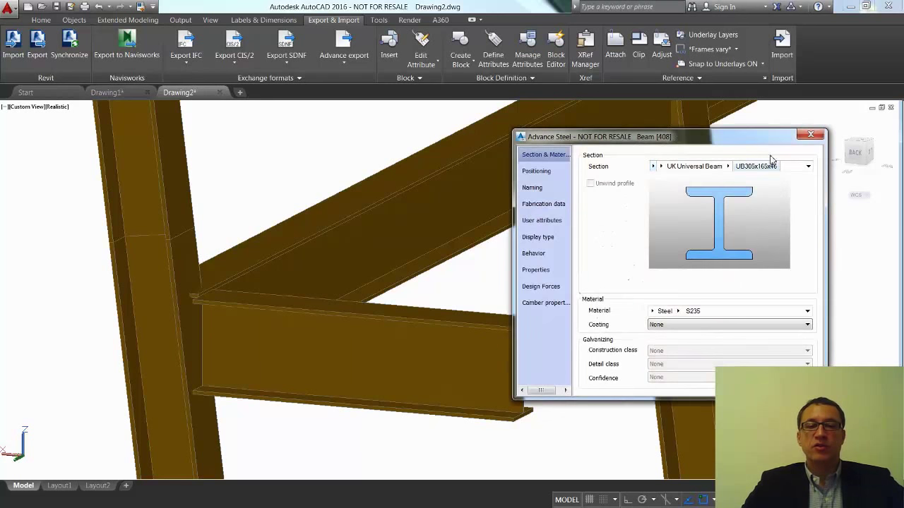
left_click(810, 134)
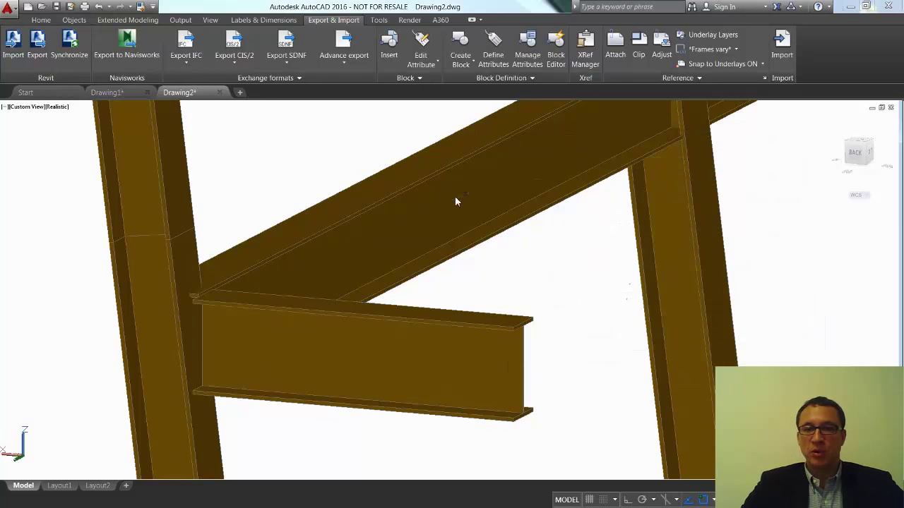
Step: In Connection vault, browse Plates at beam, General bracings and Column - Beam, then start Beam end to end > Splice joint
left_click(46, 21)
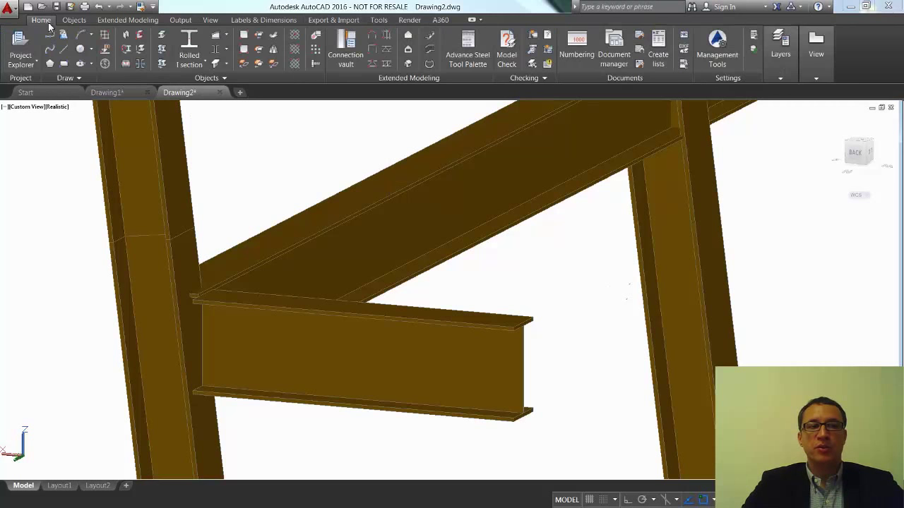
left_click(347, 63)
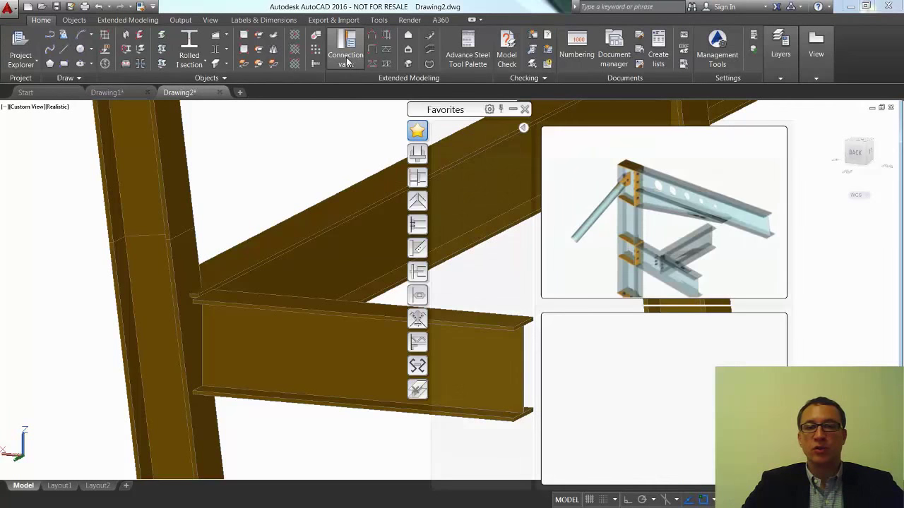
left_click(418, 154)
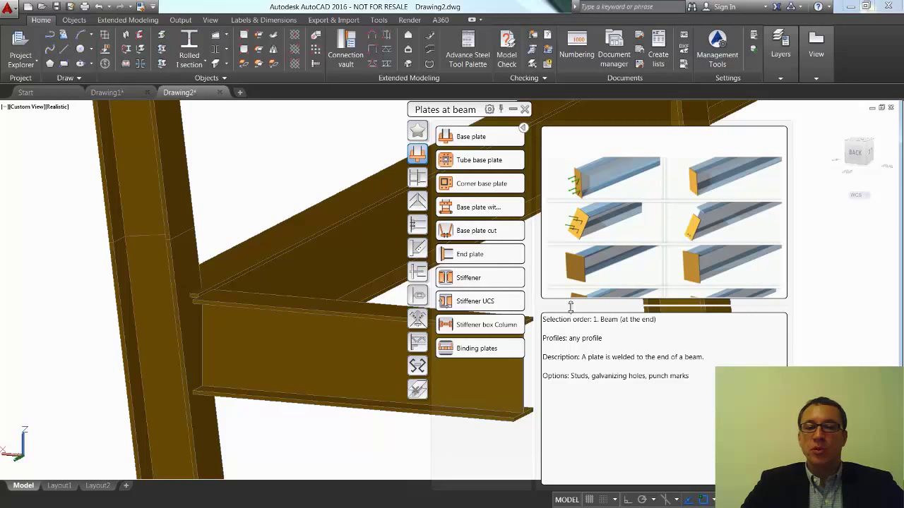
left_click_drag(571, 305, 577, 360)
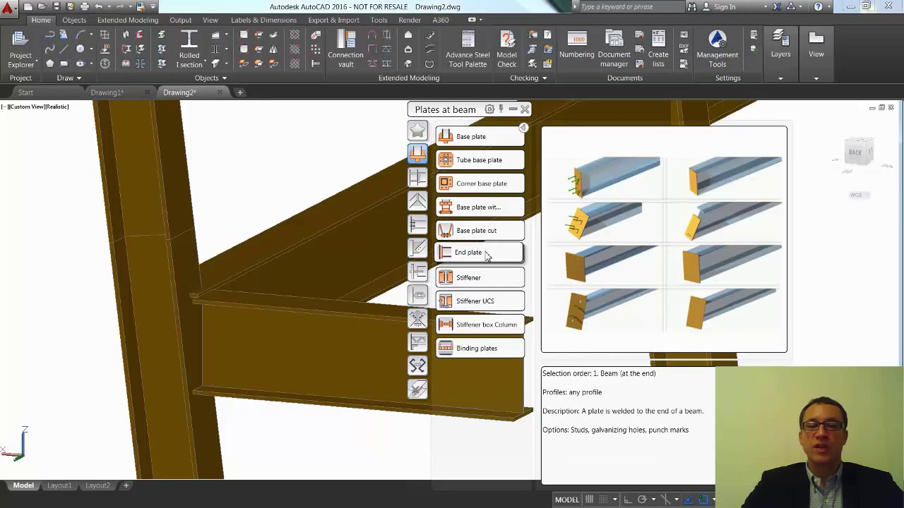
left_click(418, 249)
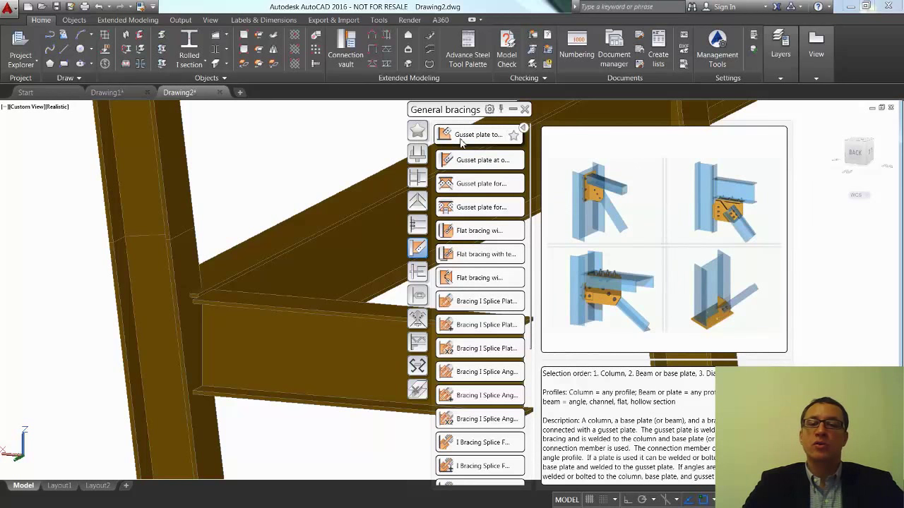
left_click(419, 181)
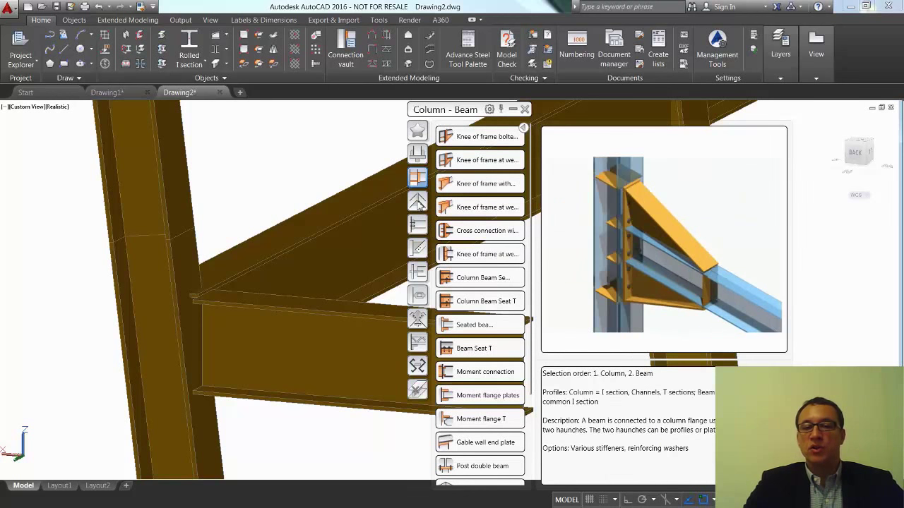
left_click(417, 202)
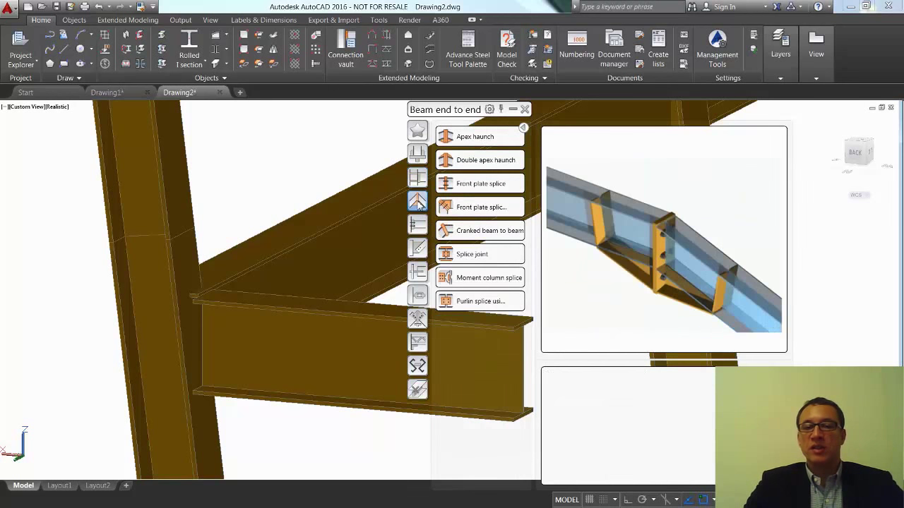
left_click(469, 254)
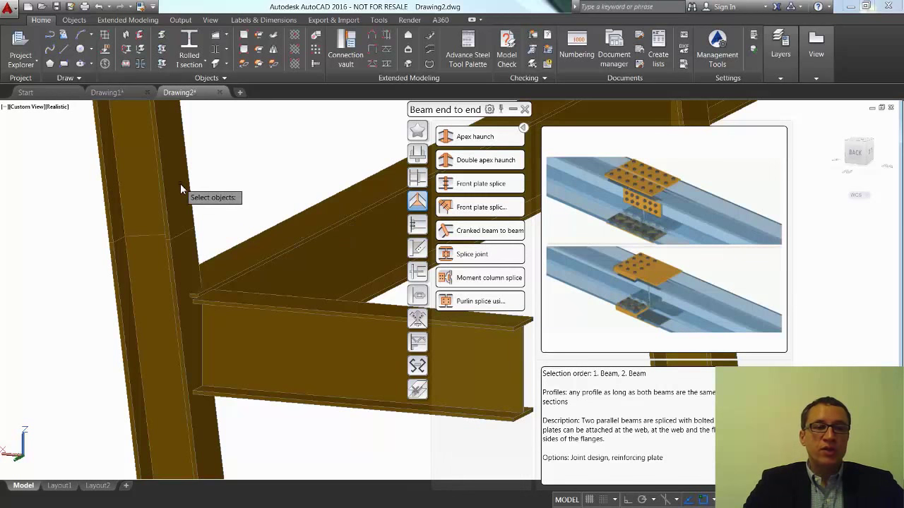
Step: Apply the splice joint to the column, setting splice type to '1. Web and both flanges'
left_click(161, 270)
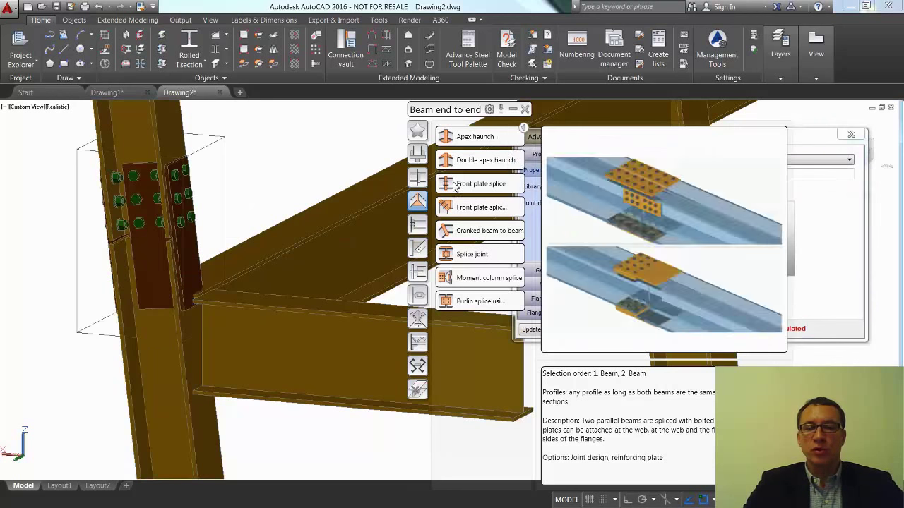
left_click_drag(551, 139, 421, 189)
scroll(275, 179, "up", 2)
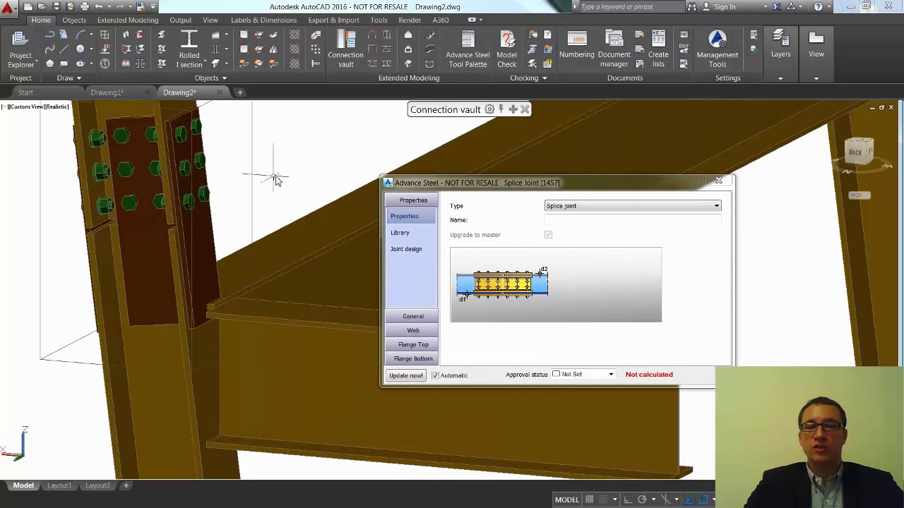
scroll(287, 178, "down", 2)
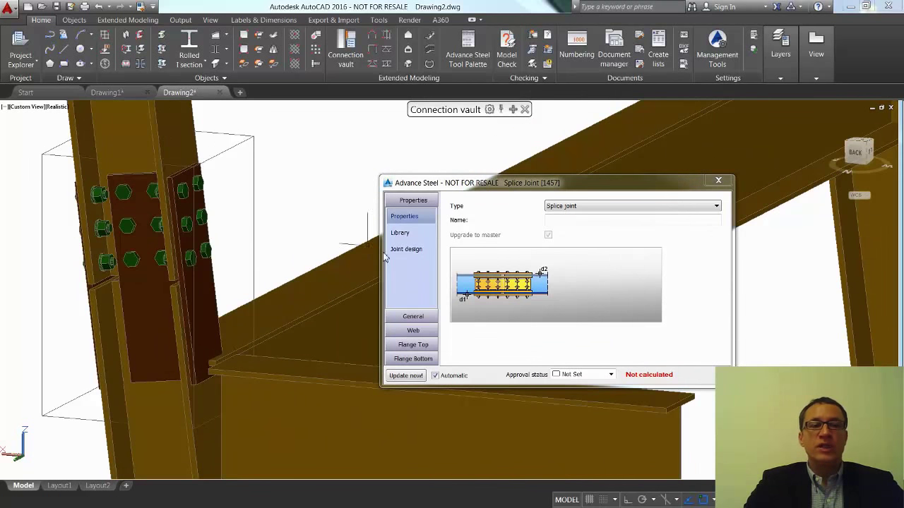
left_click(415, 316)
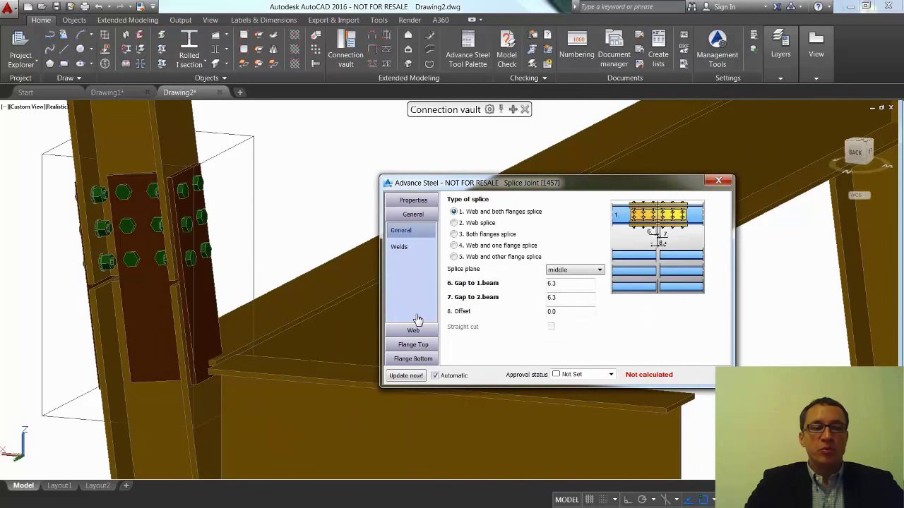
left_click(454, 223)
left_click(454, 234)
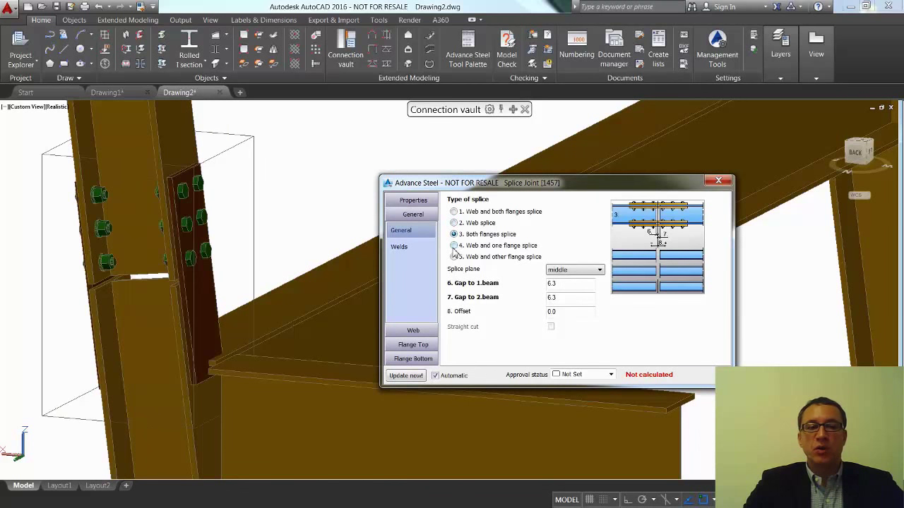
left_click(454, 246)
left_click(455, 258)
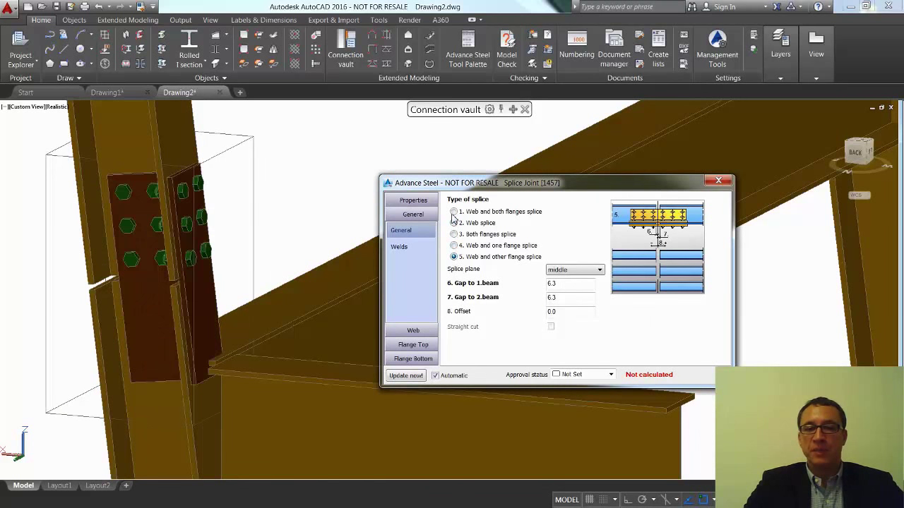
left_click(454, 212)
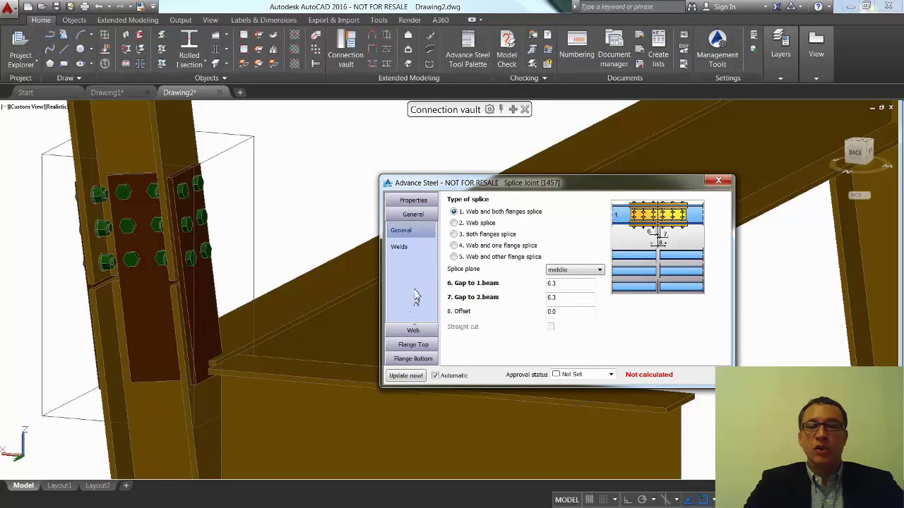
left_click(413, 331)
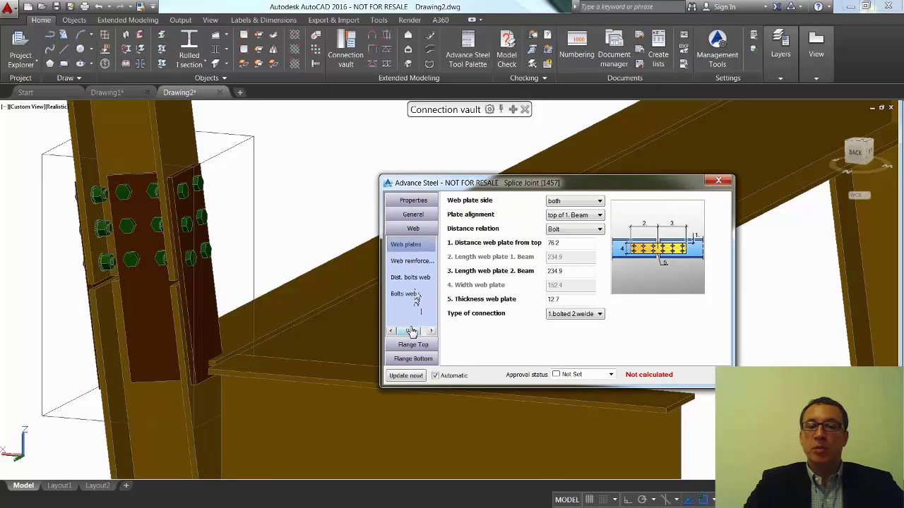
Step: Make the web plates both bolted and centred, and reduce web bolts to 2 columns per beam
left_click(561, 316)
left_click(565, 326)
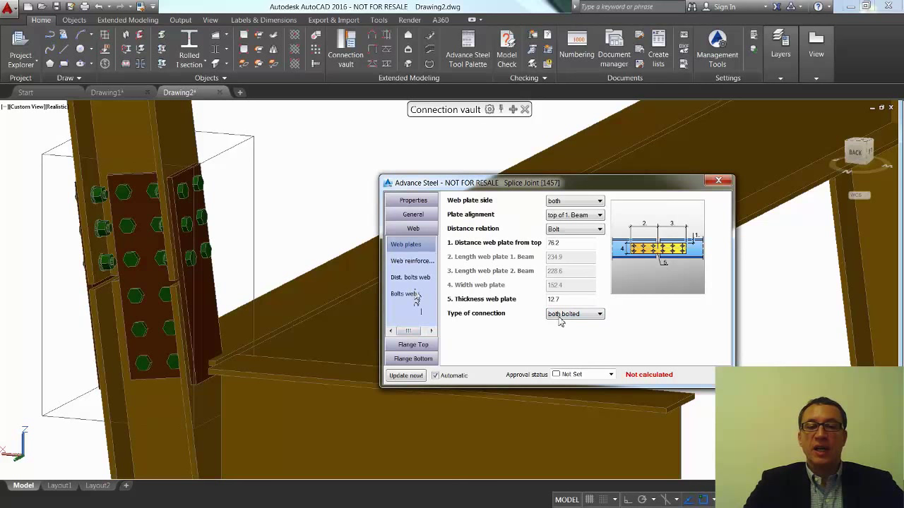
left_click(561, 215)
left_click(561, 226)
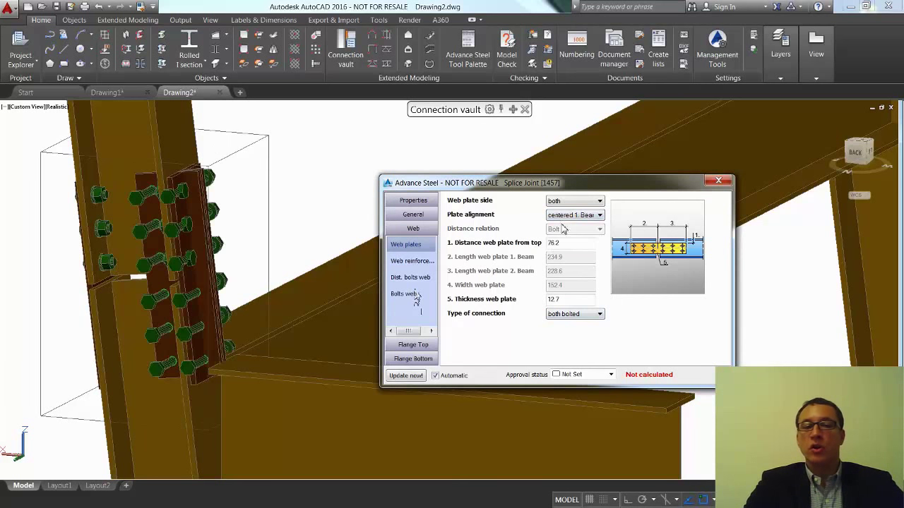
double_click(568, 243)
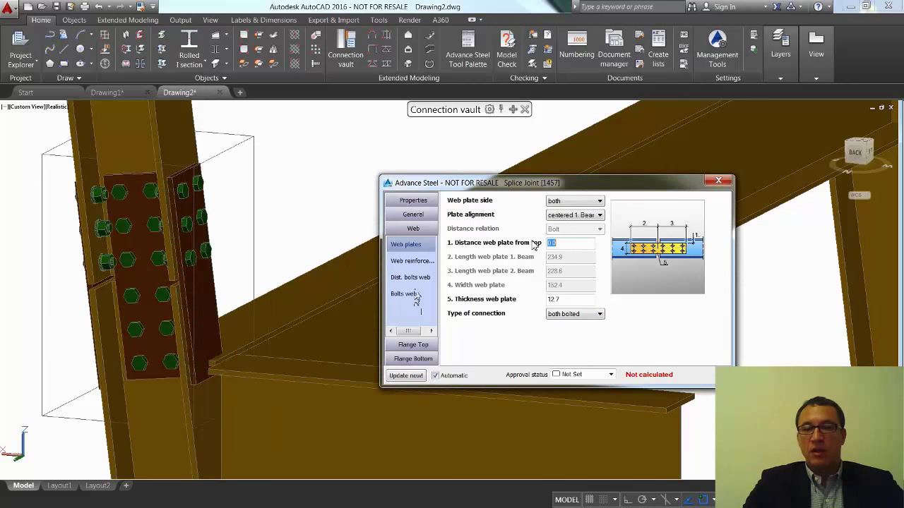
left_click(420, 295)
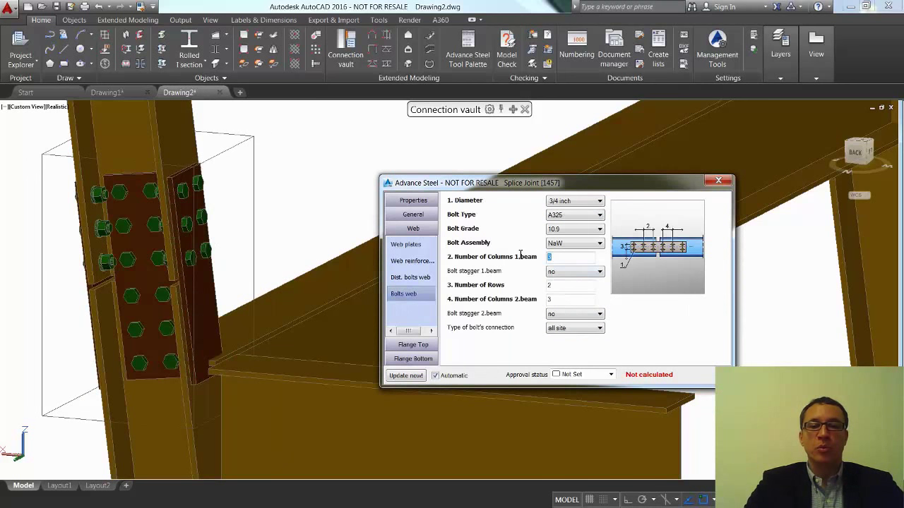
type("2")
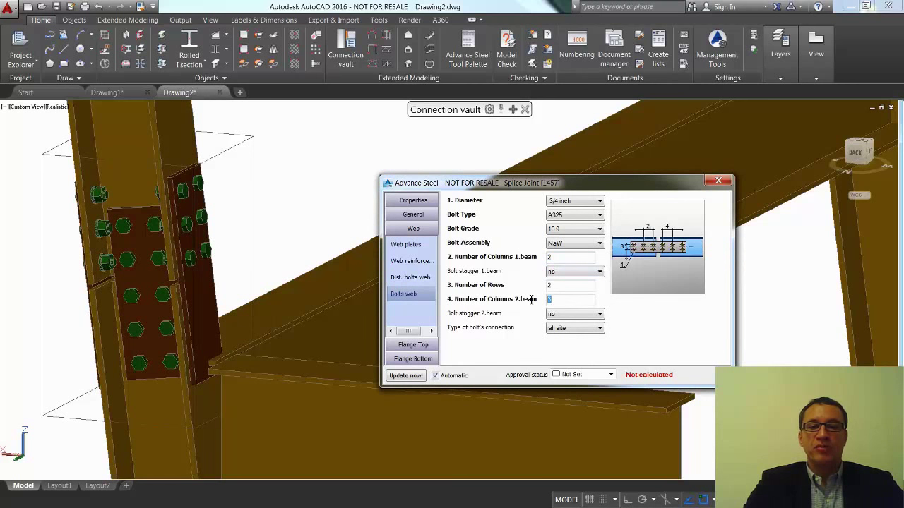
key("Return")
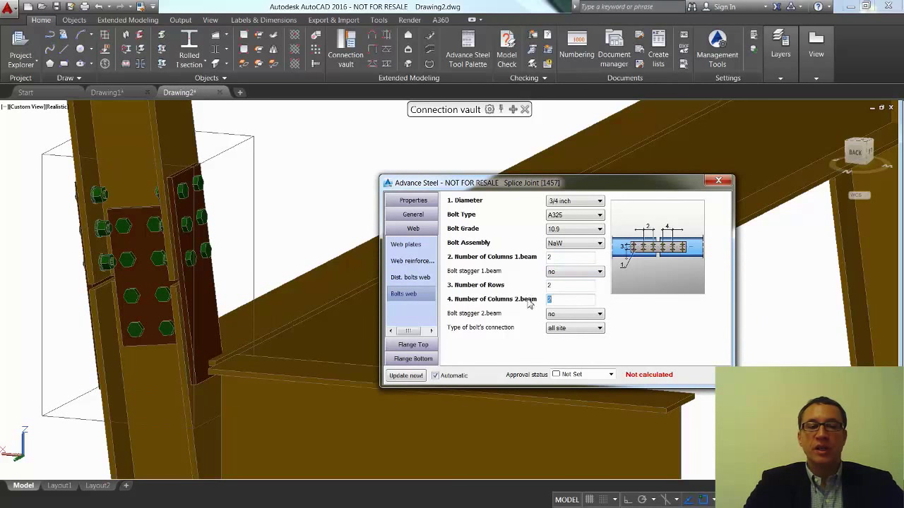
left_click(423, 343)
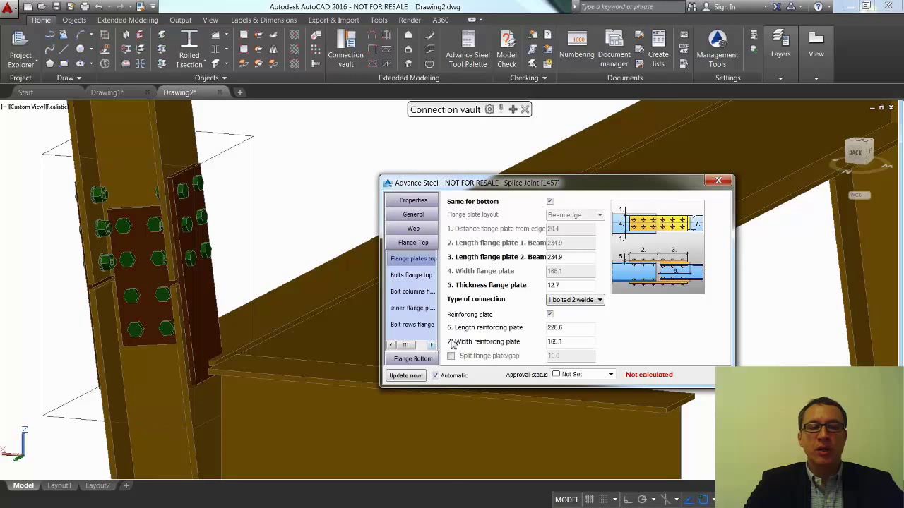
Step: Set the top flange connection to both bolted and the second beam's top flange bolt columns to 2
left_click(567, 302)
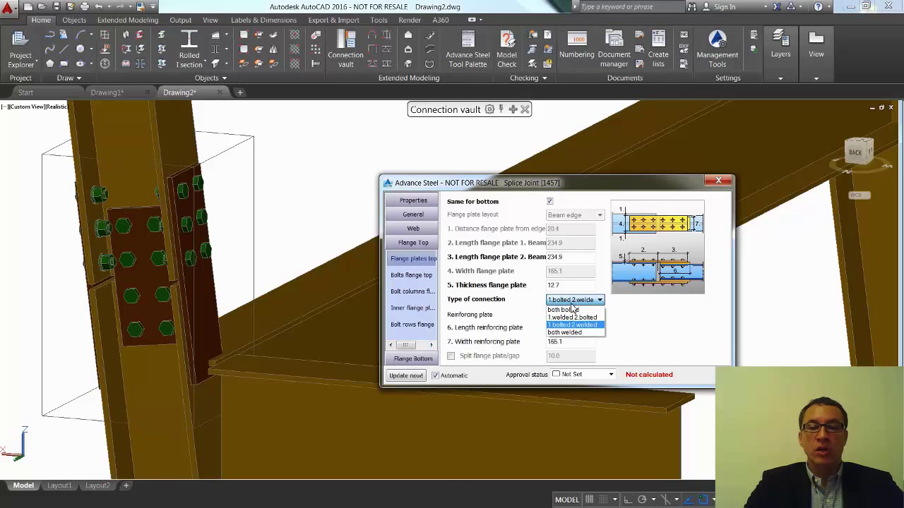
left_click(572, 309)
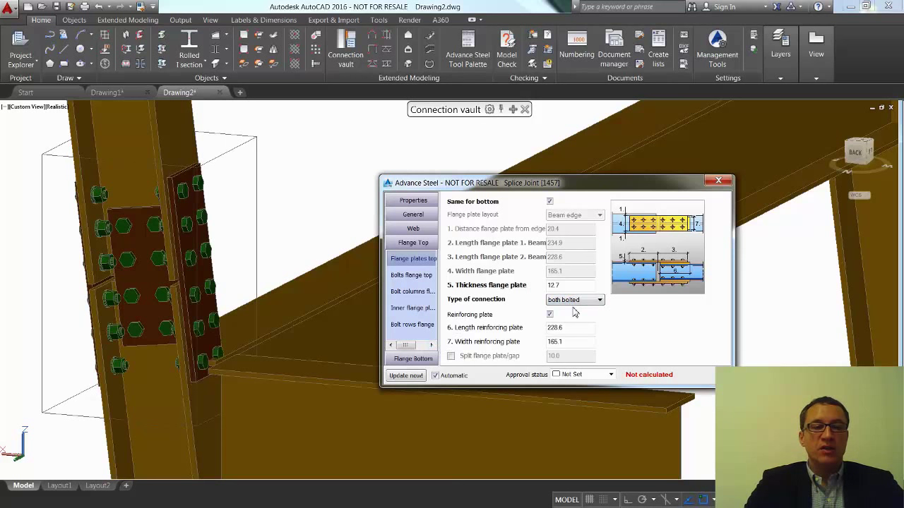
left_click(411, 275)
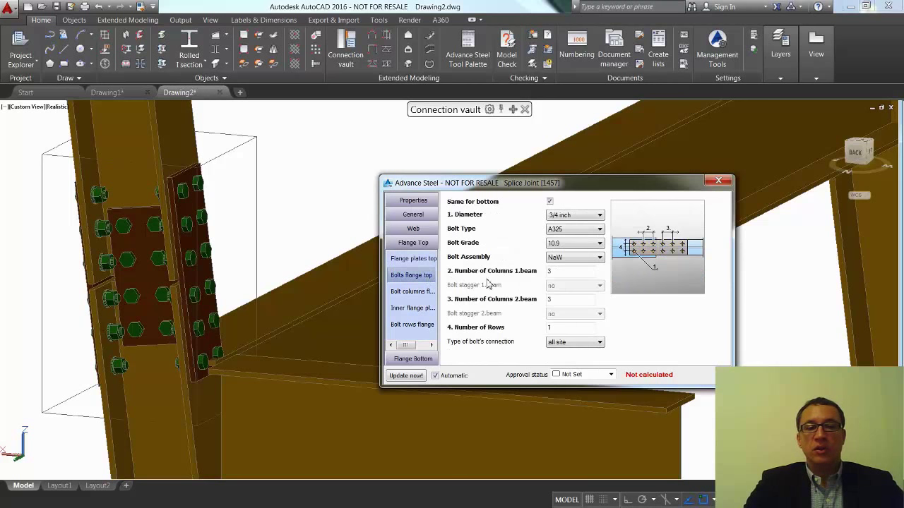
double_click(552, 299)
type("2")
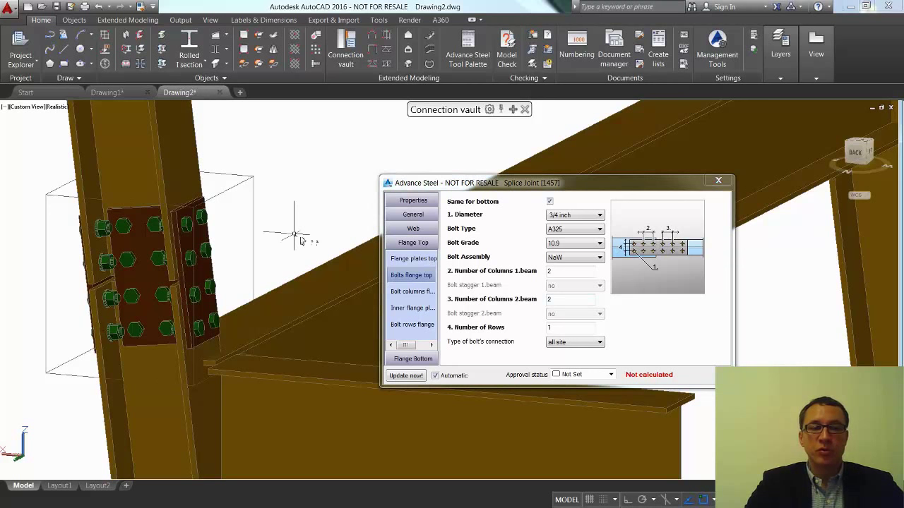
mouse_move(302, 240)
middle_mouse_down("shift")
mouse_move(278, 238)
mouse_move(213, 194)
mouse_move(228, 236)
middle_mouse_up("shift")
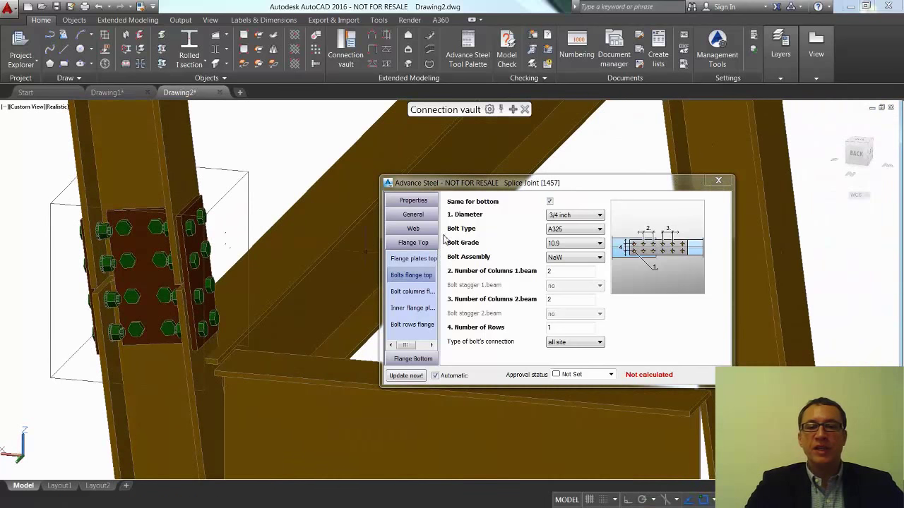
left_click(414, 201)
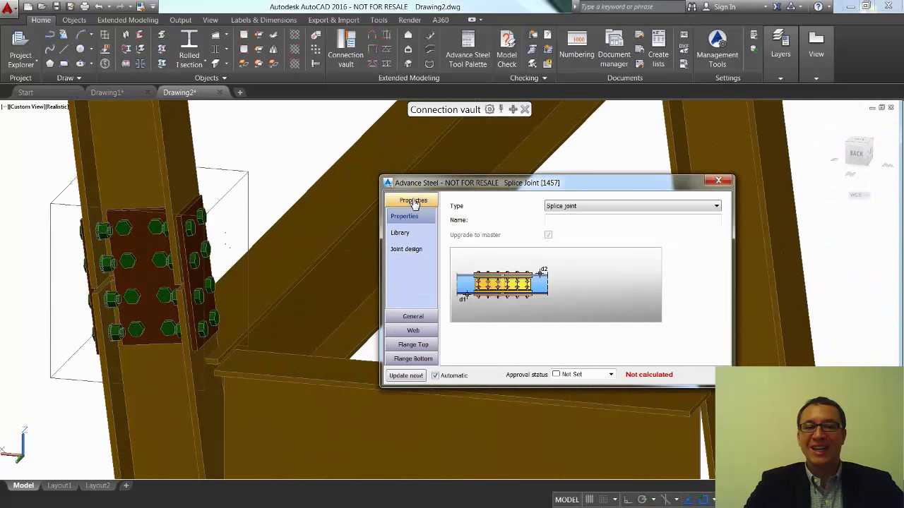
Step: Save the splice joint's current values as a new library row with comment 'Mon assemblage'
left_click(400, 233)
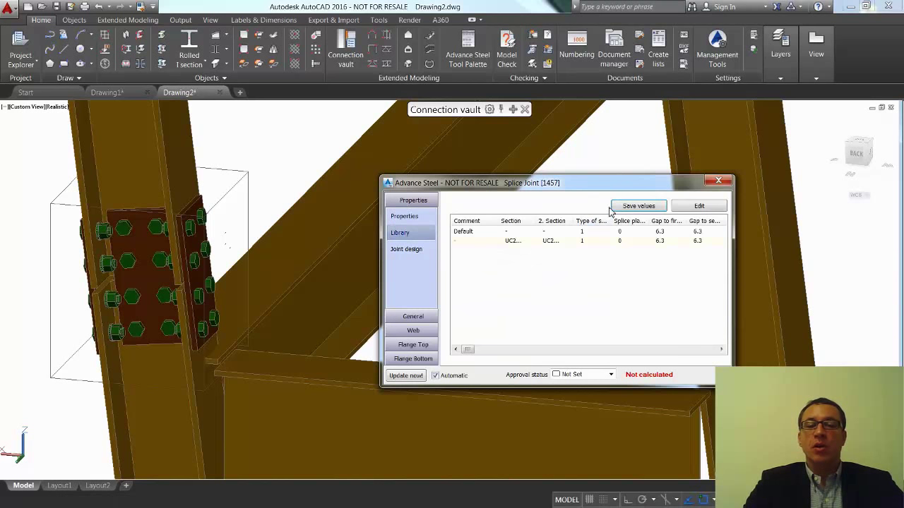
left_click(625, 207)
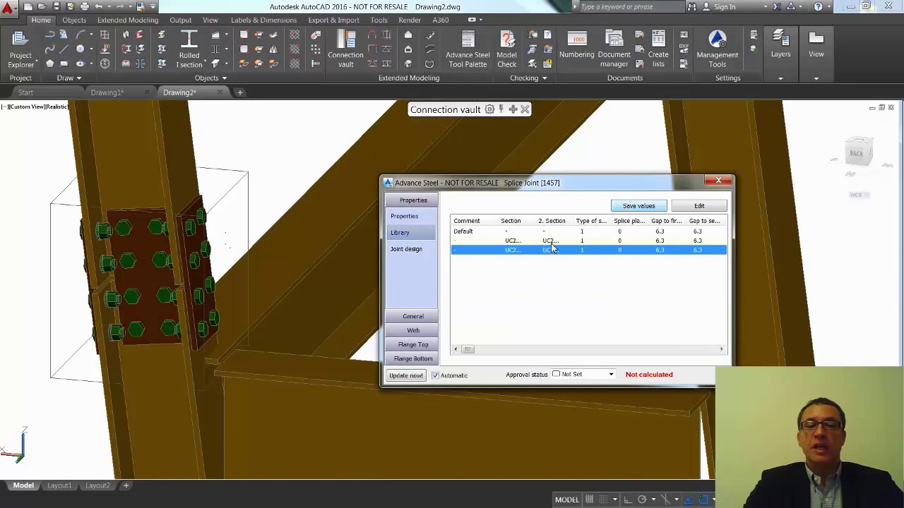
left_click(696, 207)
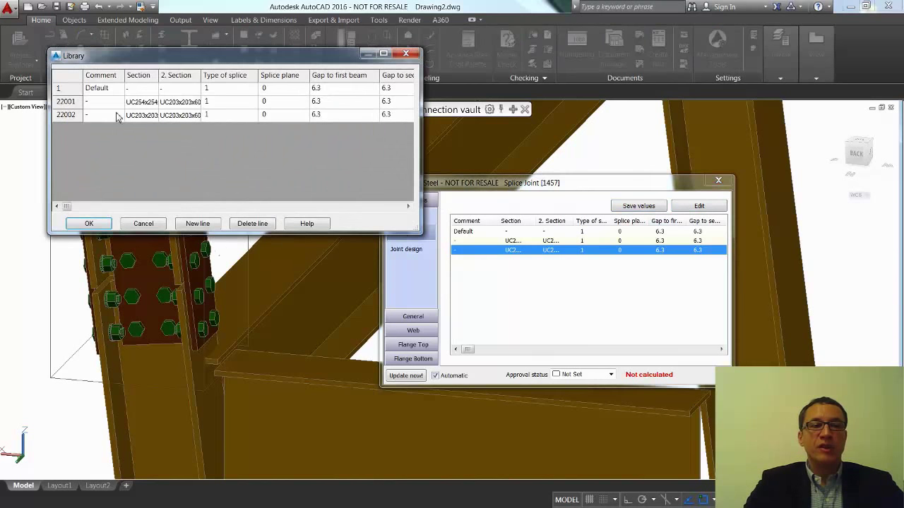
double_click(117, 115)
type("Mon assem")
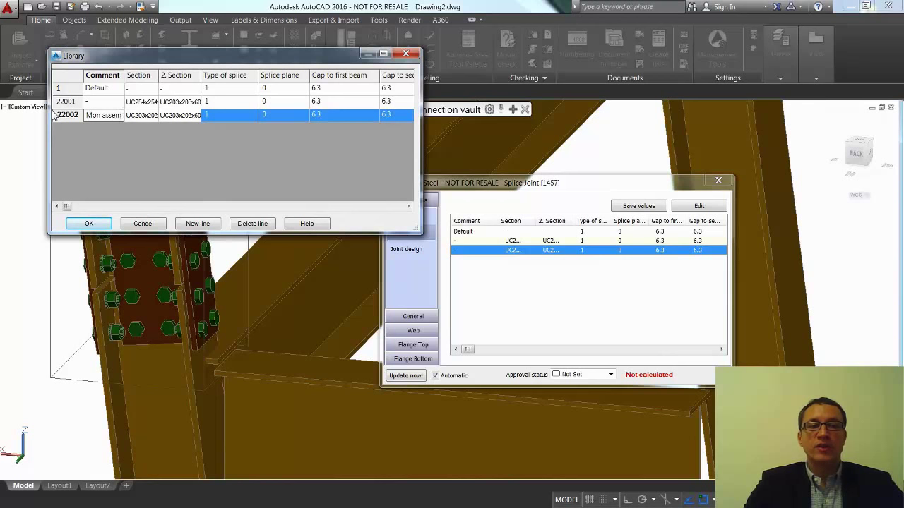
type("blage")
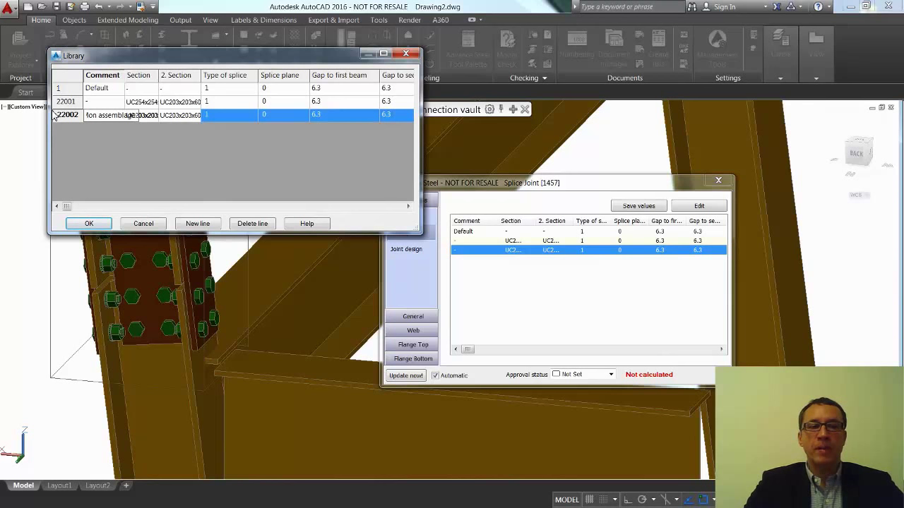
left_click(89, 223)
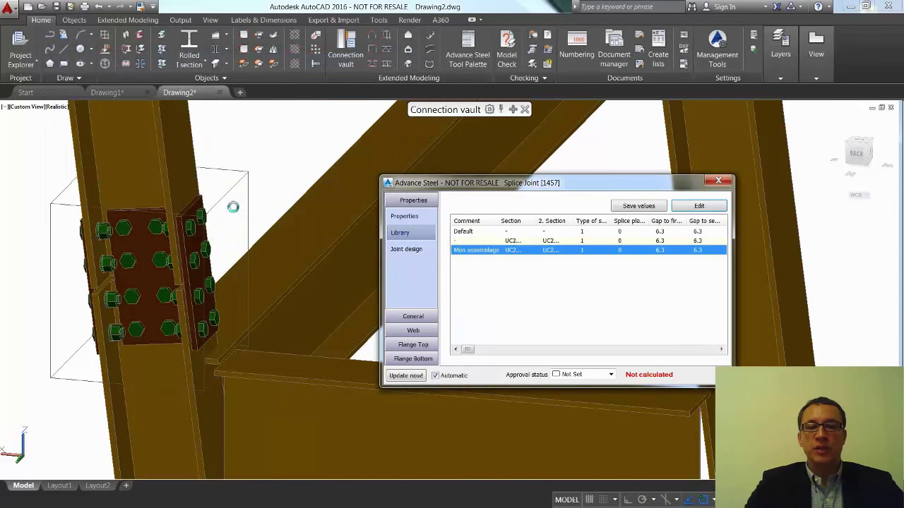
left_click(414, 250)
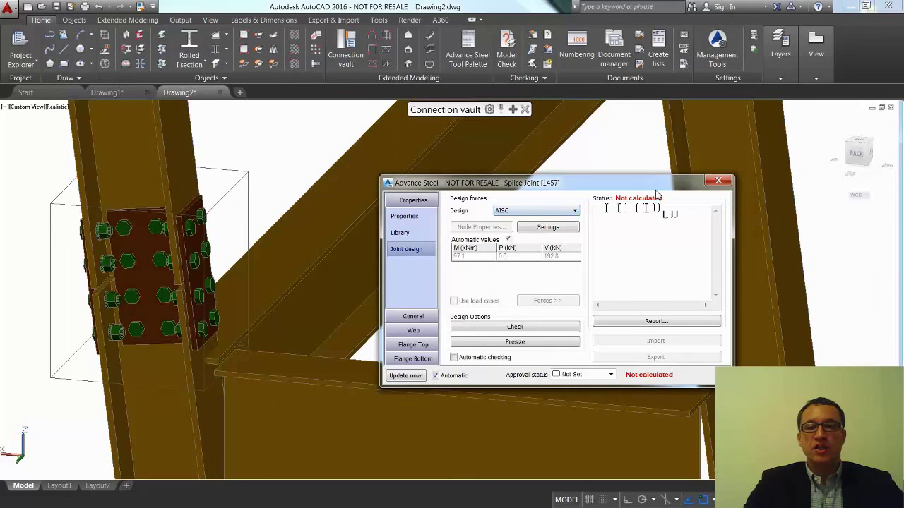
Step: Check the splice joint to EC3 with N = 15 kN and V = 12 kN, then open the report
left_click(574, 212)
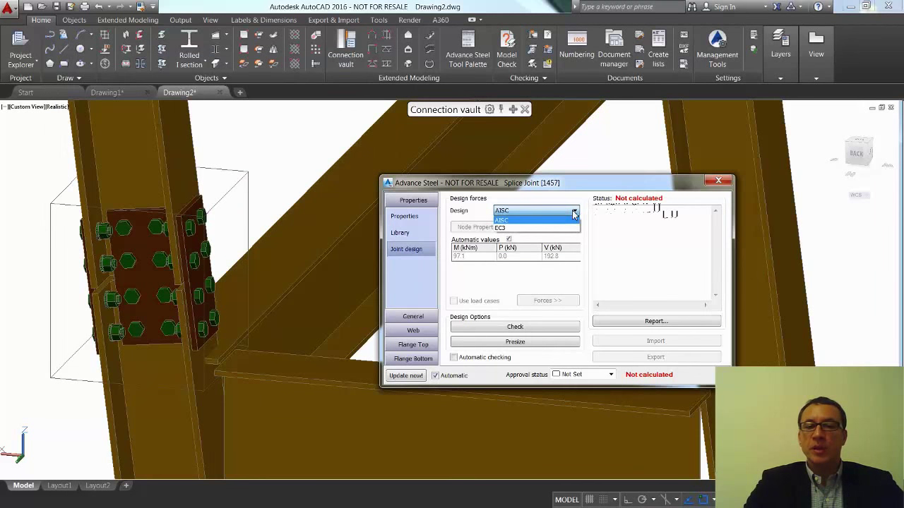
left_click(558, 228)
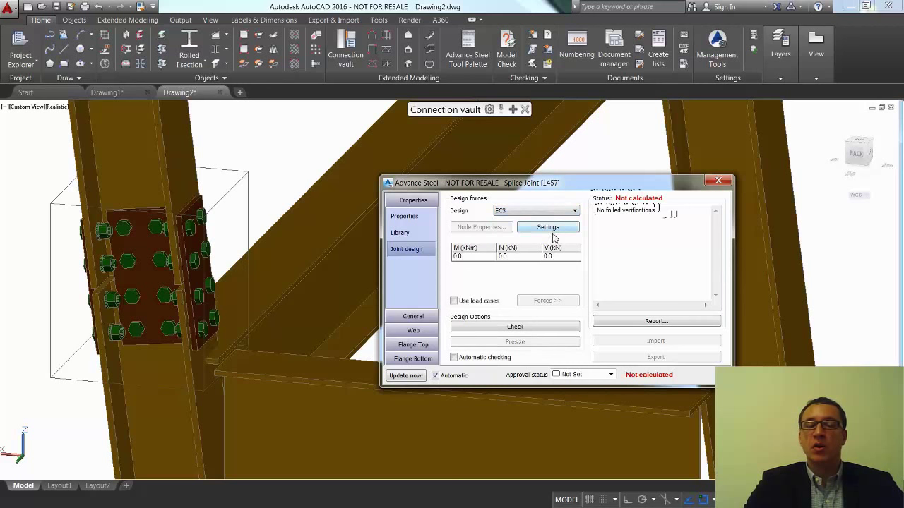
left_click(524, 257)
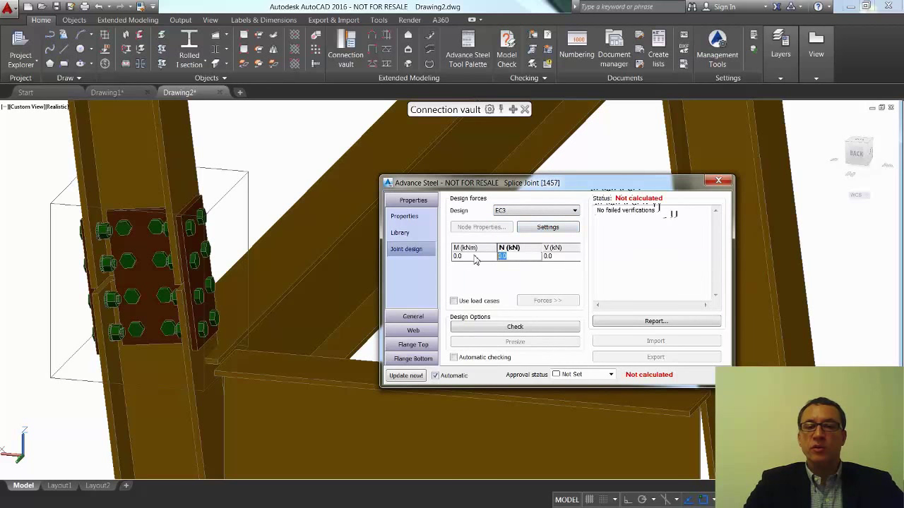
type("15")
key("Tab")
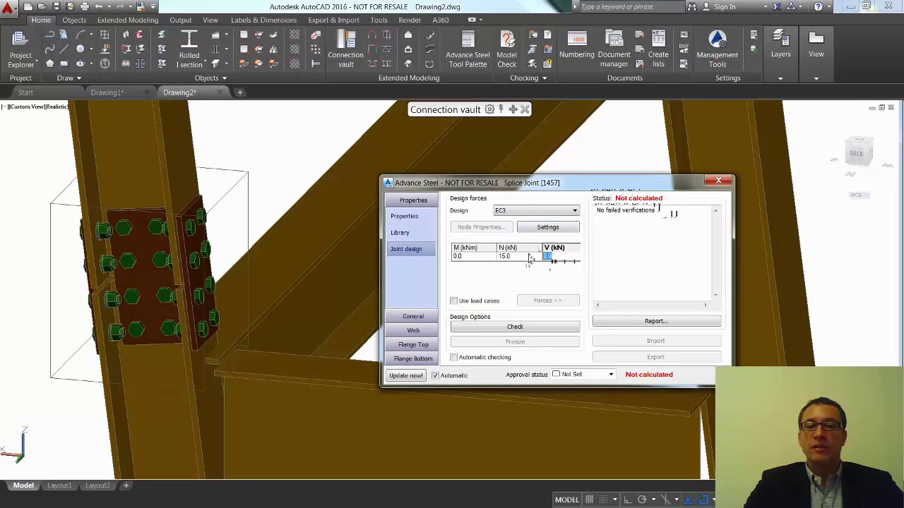
type("12")
left_click(537, 327)
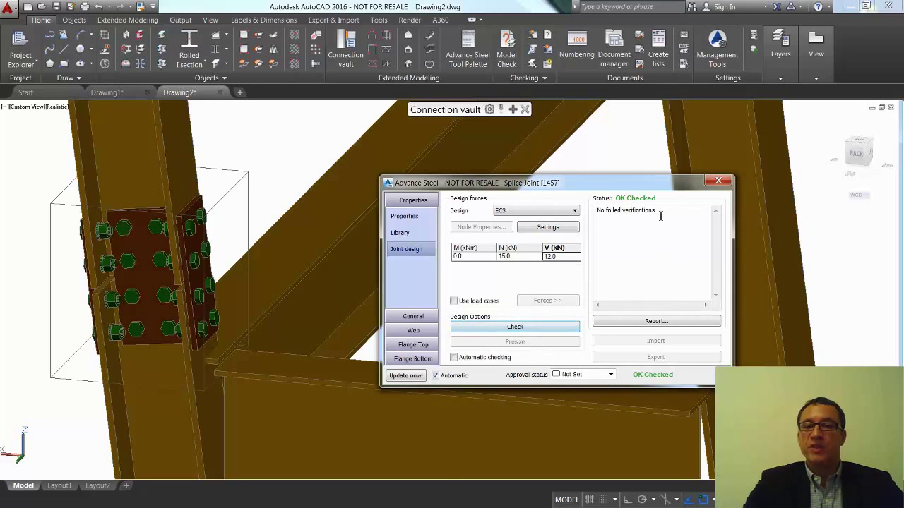
left_click(664, 324)
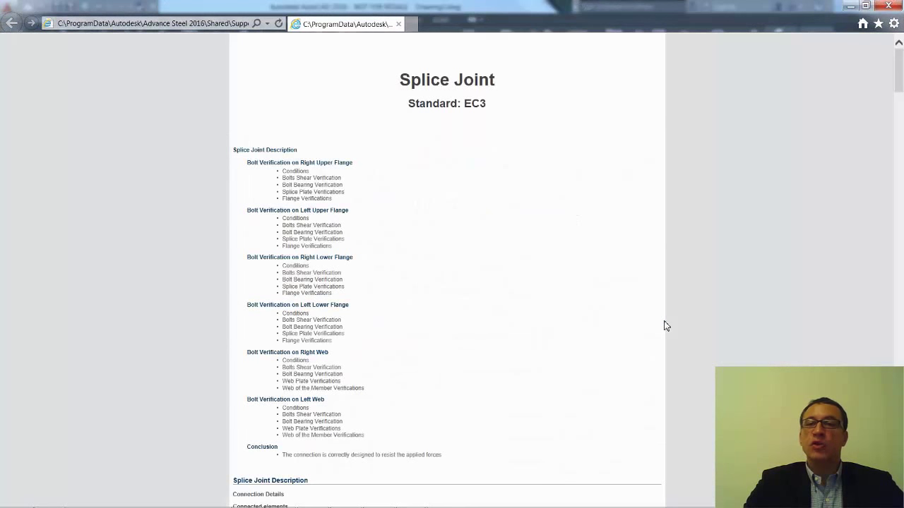
Step: Scroll through the EC3 verification report, then close the Internet Explorer window
left_click_drag(898, 83, 901, 106)
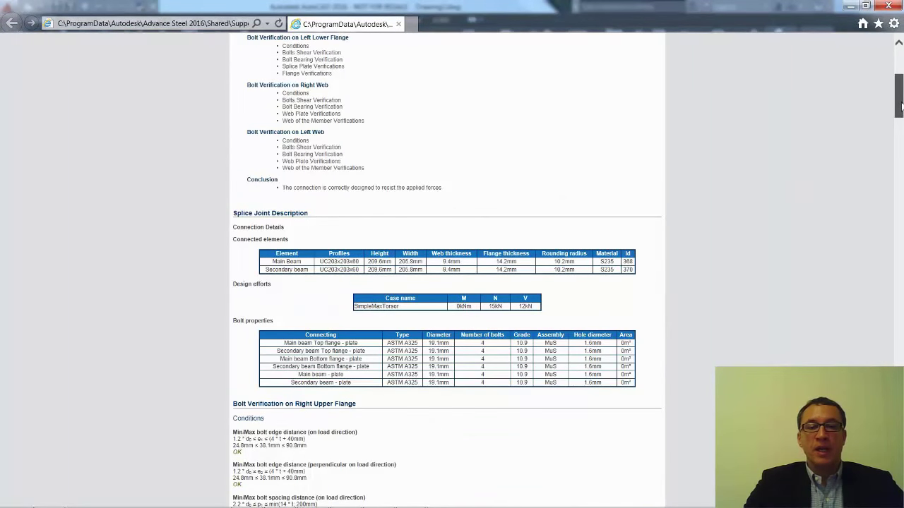
left_click_drag(901, 105, 900, 189)
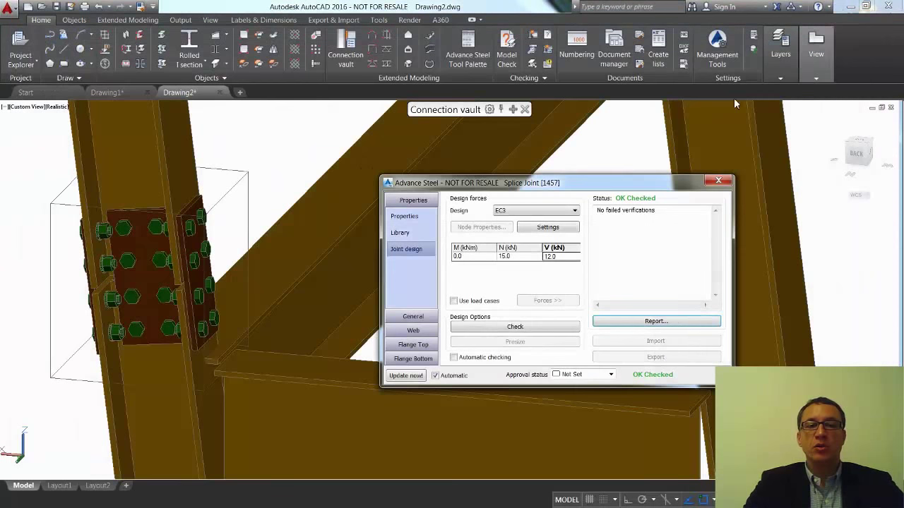
left_click(888, 5)
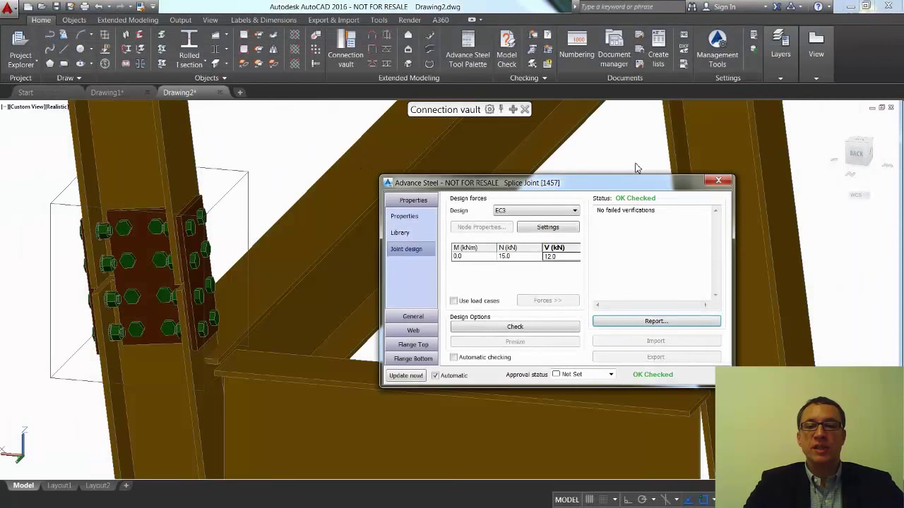
Step: Close the splice joint settings and pan the model view upward
left_click(718, 181)
left_click_drag(568, 260, 565, 210)
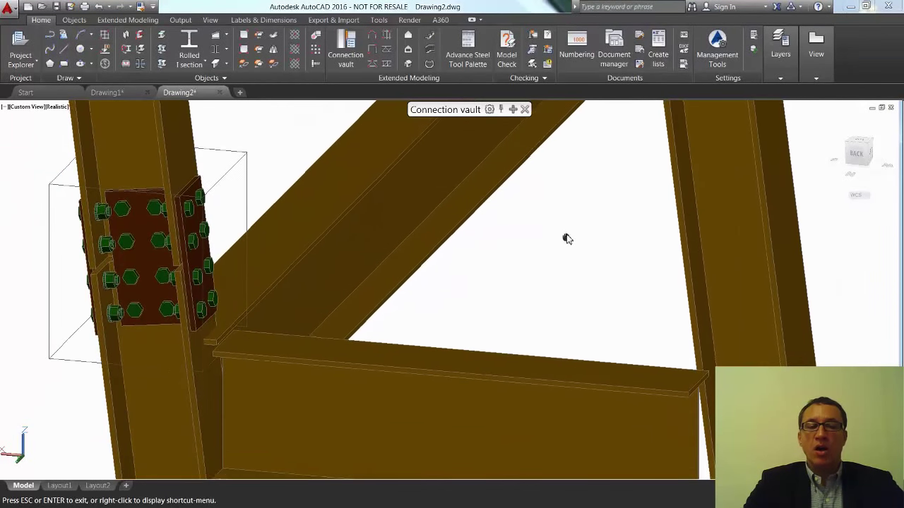
key("Escape")
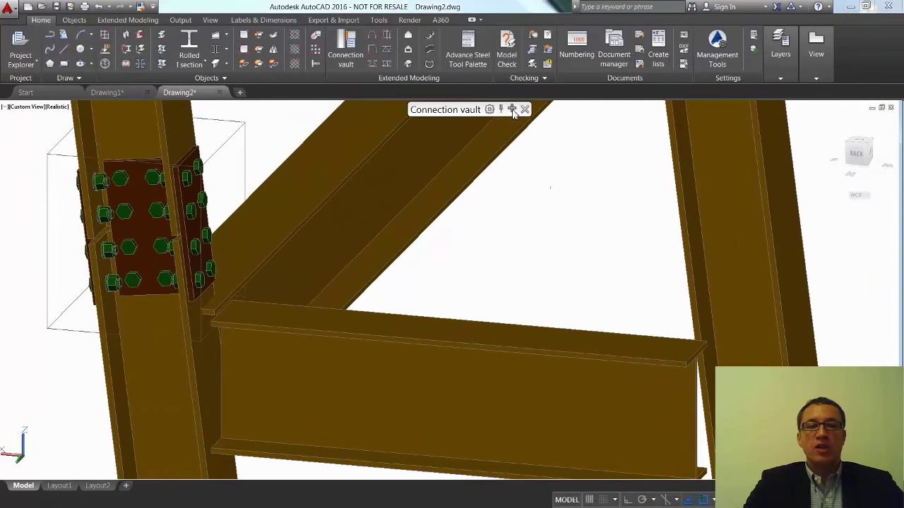
mouse_move(445, 110)
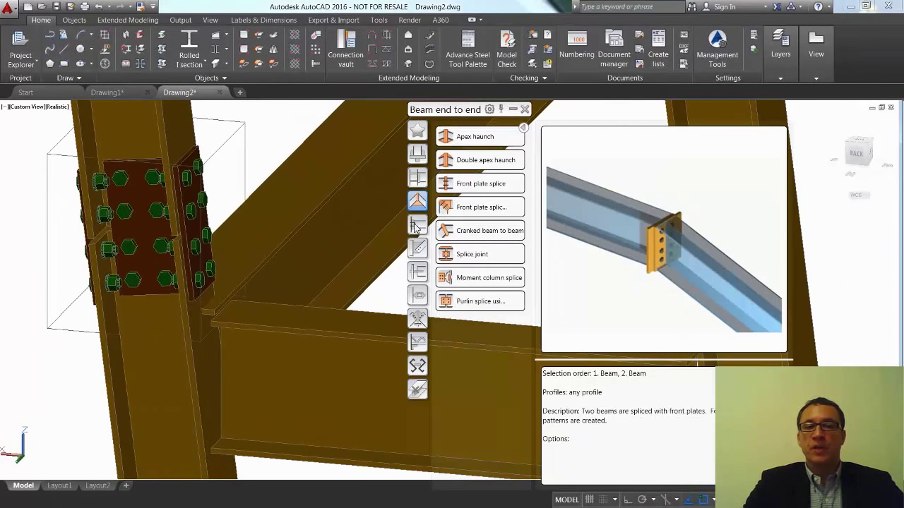
Step: Add a Platform beams shear plate connection joining the column to the secondary beam
left_click(417, 225)
scroll(494, 258, "down", 1)
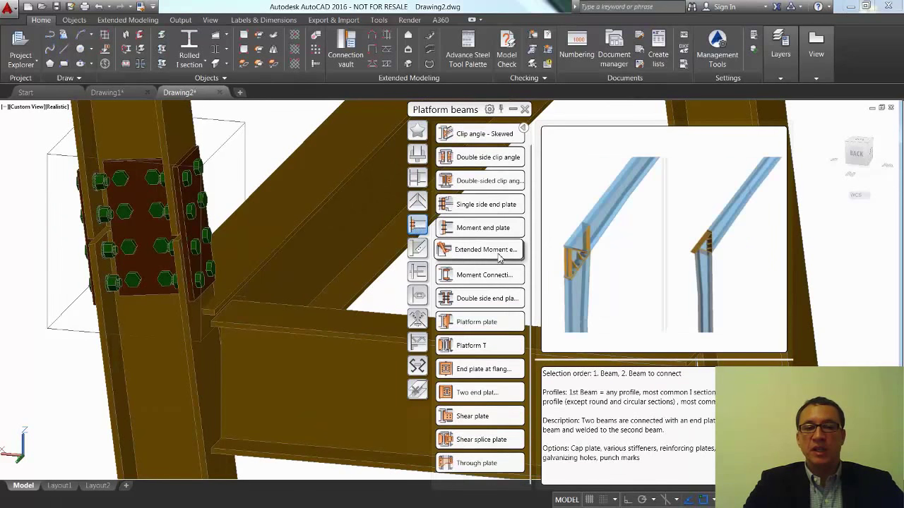
left_click(471, 416)
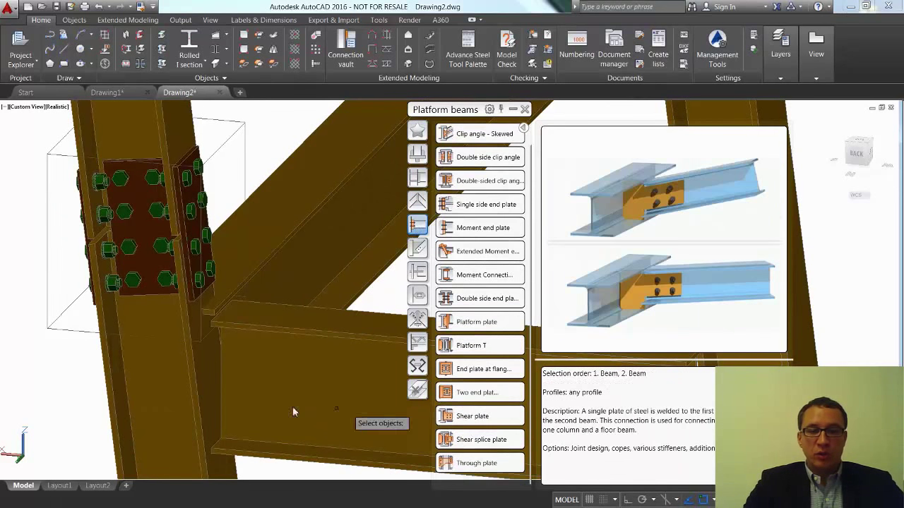
left_click(159, 390)
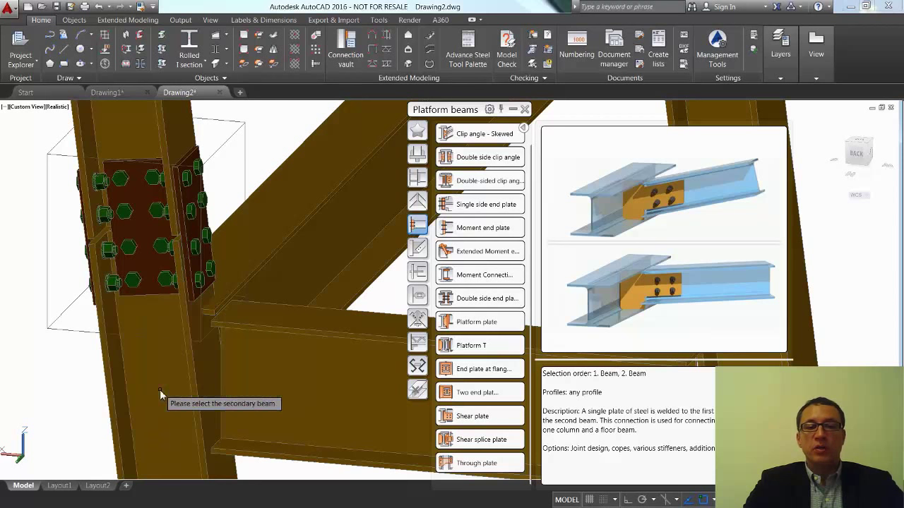
left_click(284, 400)
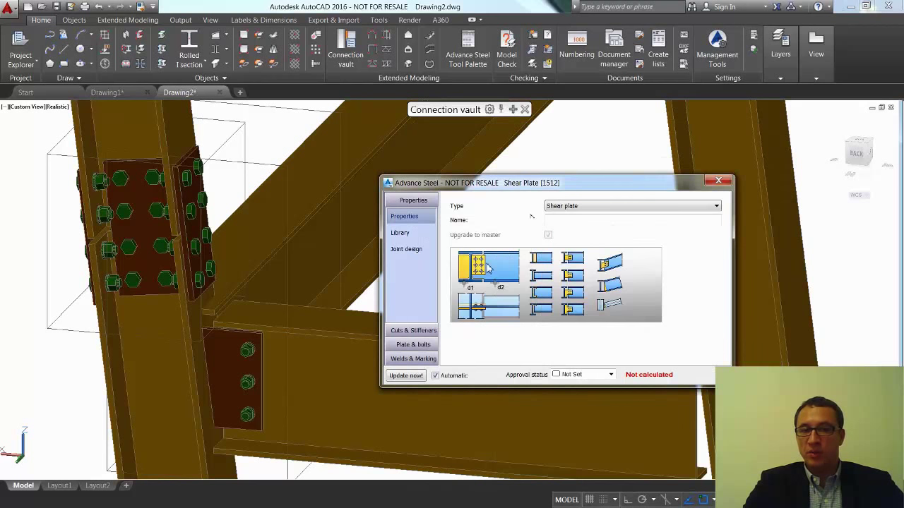
Step: Set the beam cut back to 15 with the cut made parallel
left_click(424, 330)
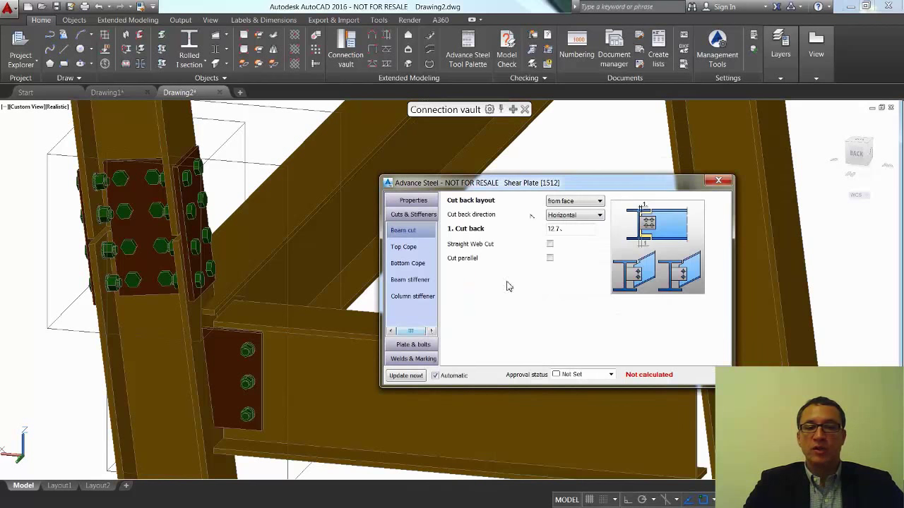
left_click_drag(567, 231, 503, 224)
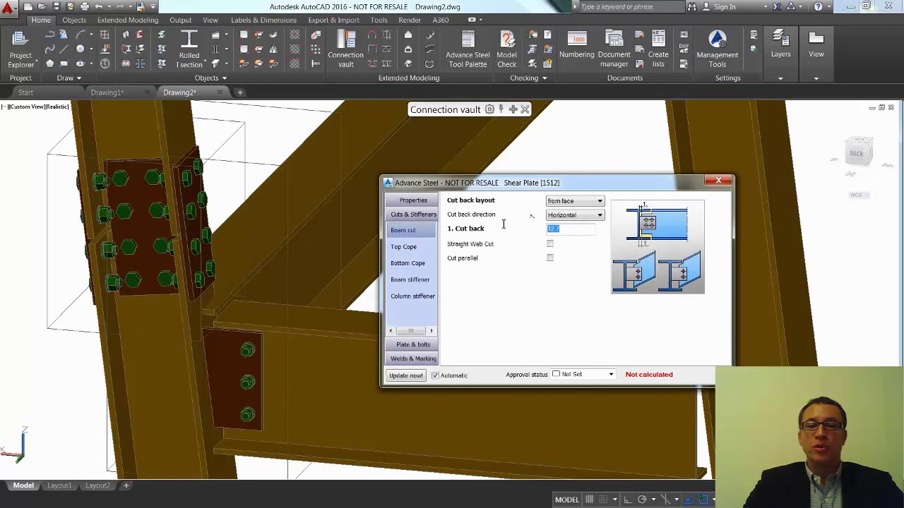
type("15")
key("Return")
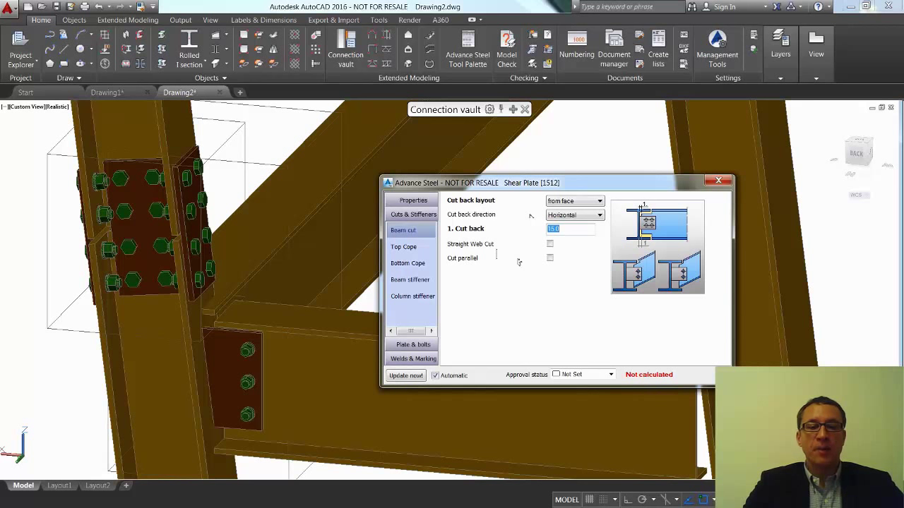
left_click(550, 258)
left_click(550, 258)
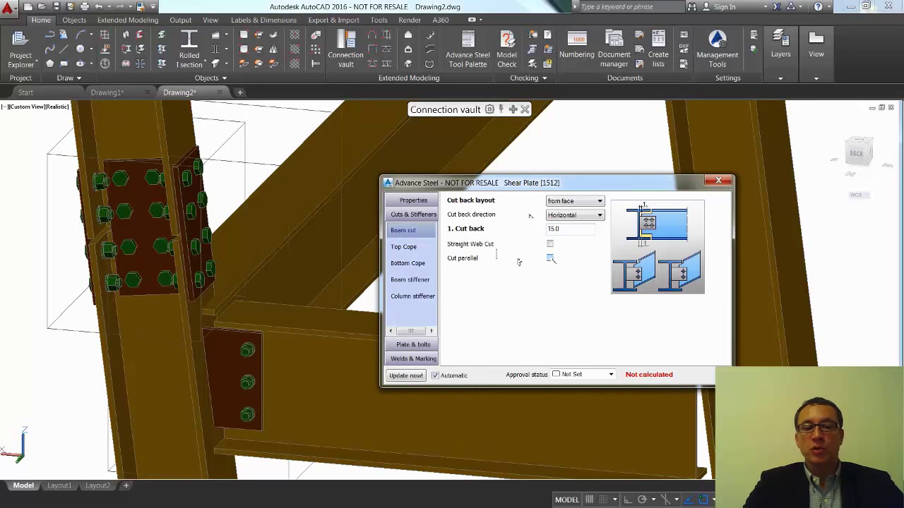
left_click(550, 258)
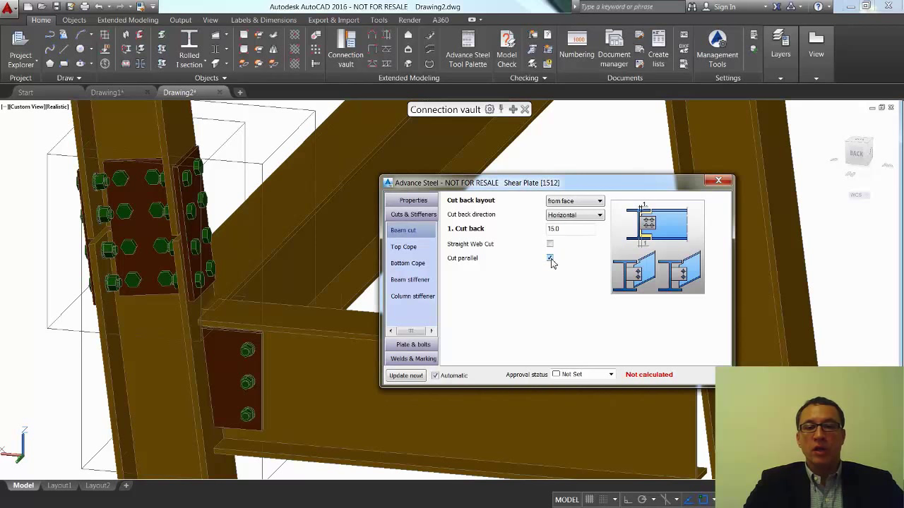
Step: Try the Right and Both sides plate positions, then keep the shear plate on the Left
left_click(428, 348)
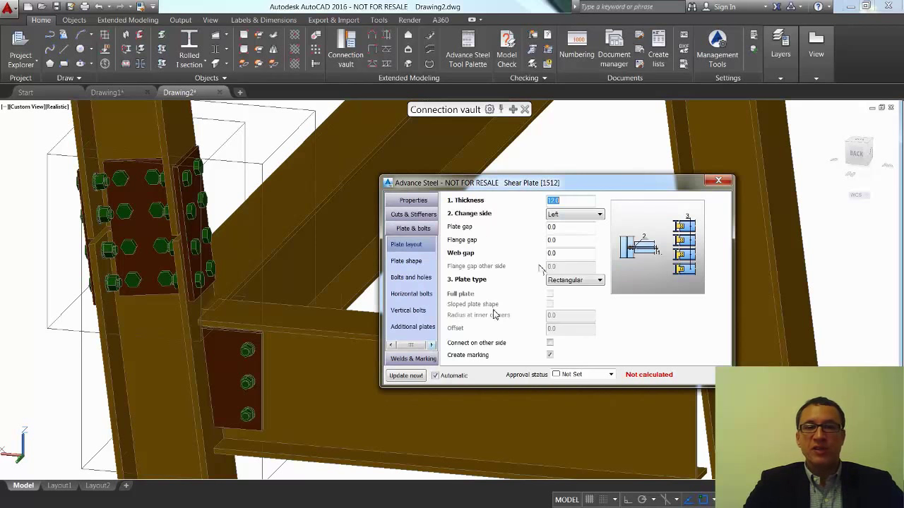
left_click(564, 215)
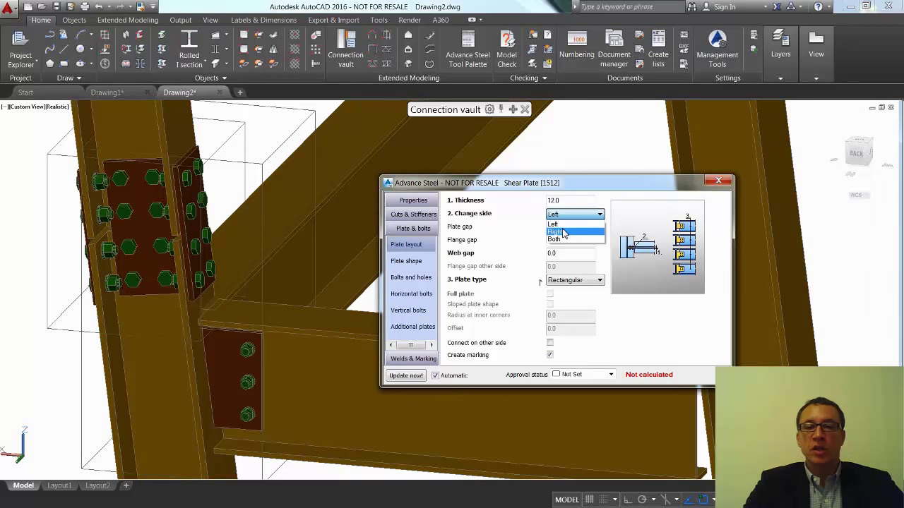
left_click(563, 231)
left_click(567, 216)
left_click(565, 236)
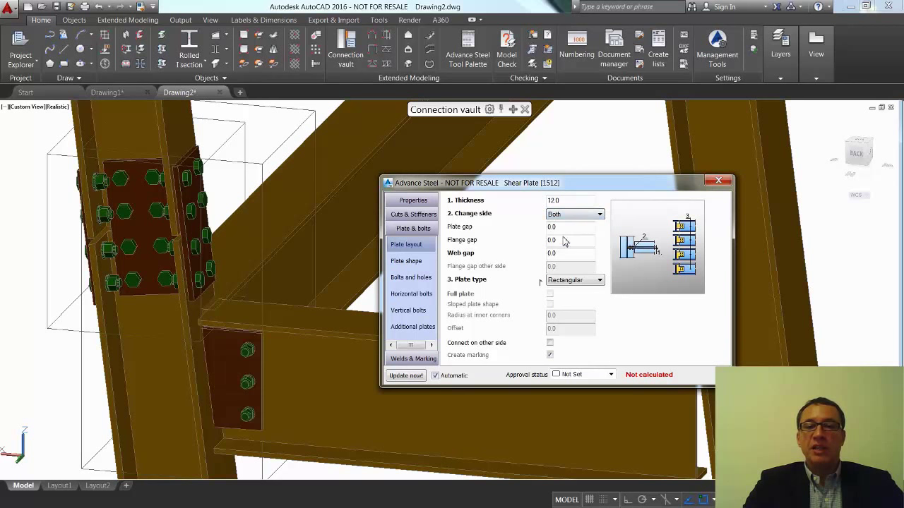
left_click(570, 216)
left_click(558, 224)
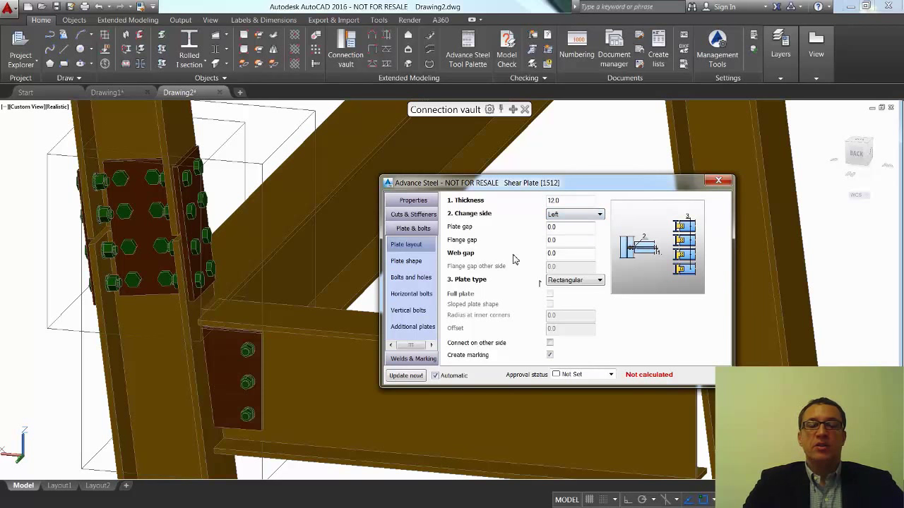
Step: Invert the bolt direction and try plate-shape edge options, keeping the plate parallel to the beam
left_click(414, 277)
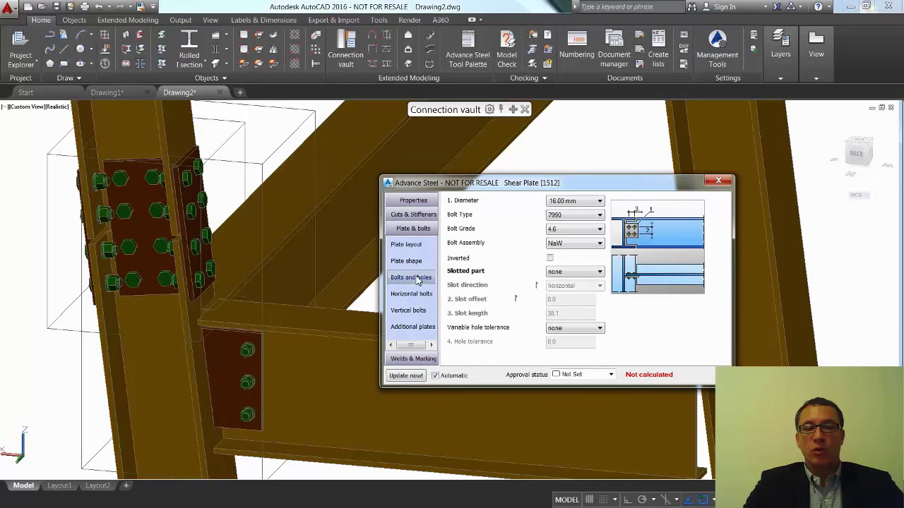
left_click(550, 259)
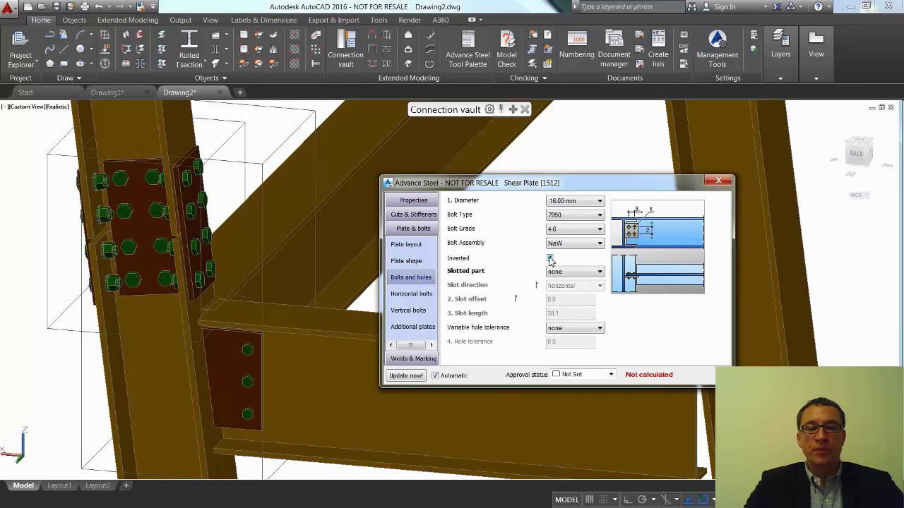
left_click(428, 262)
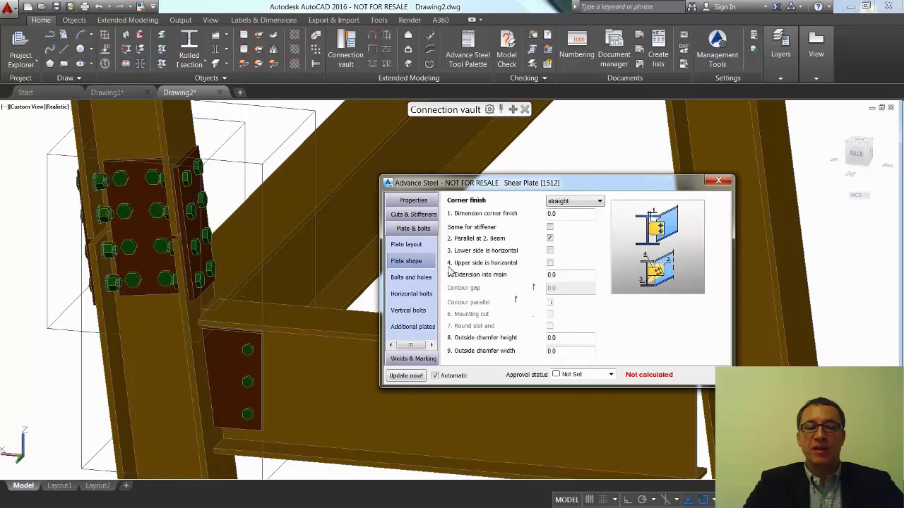
left_click(550, 251)
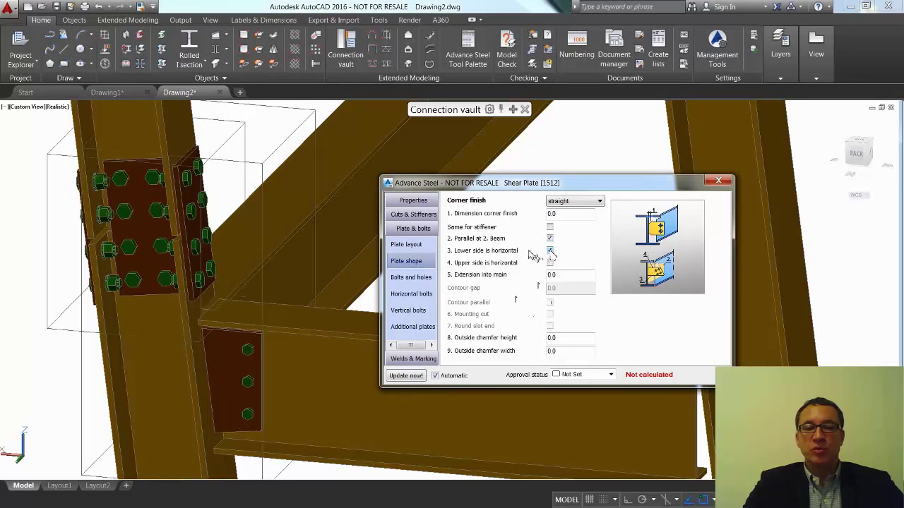
left_click(550, 263)
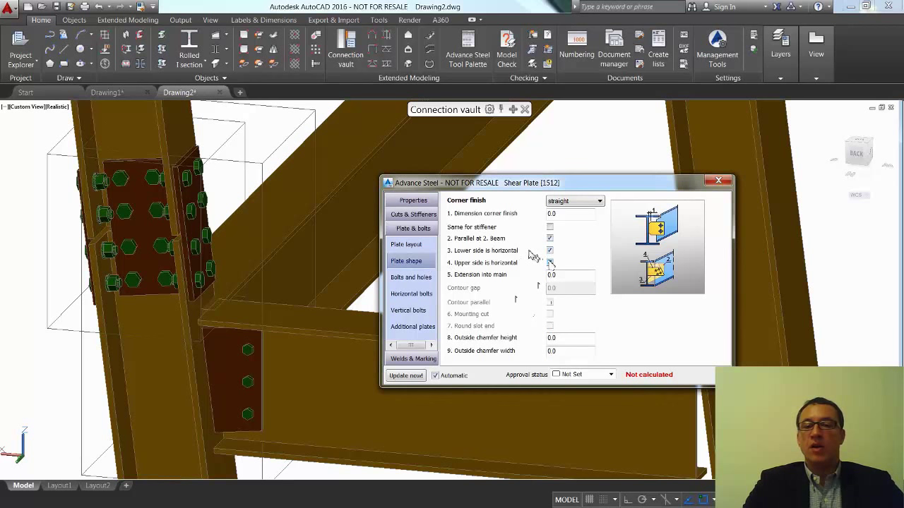
left_click(550, 251)
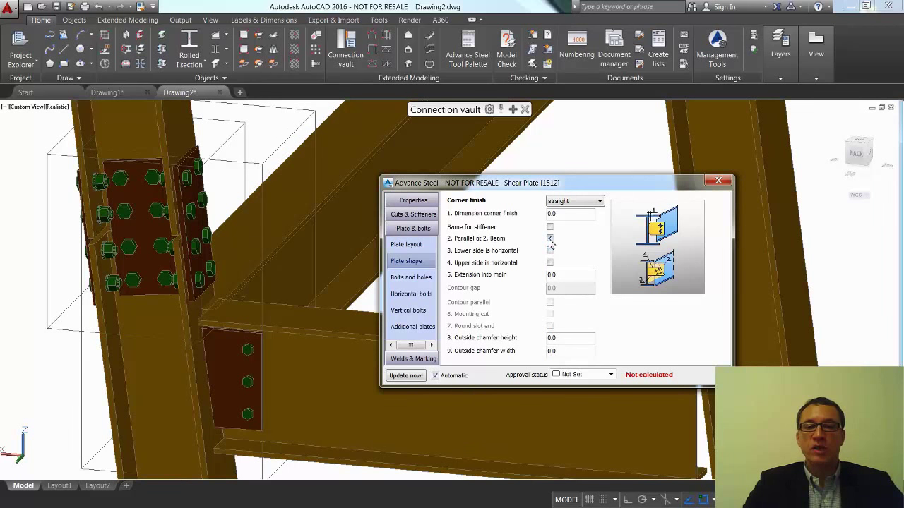
left_click(550, 240)
left_click(550, 241)
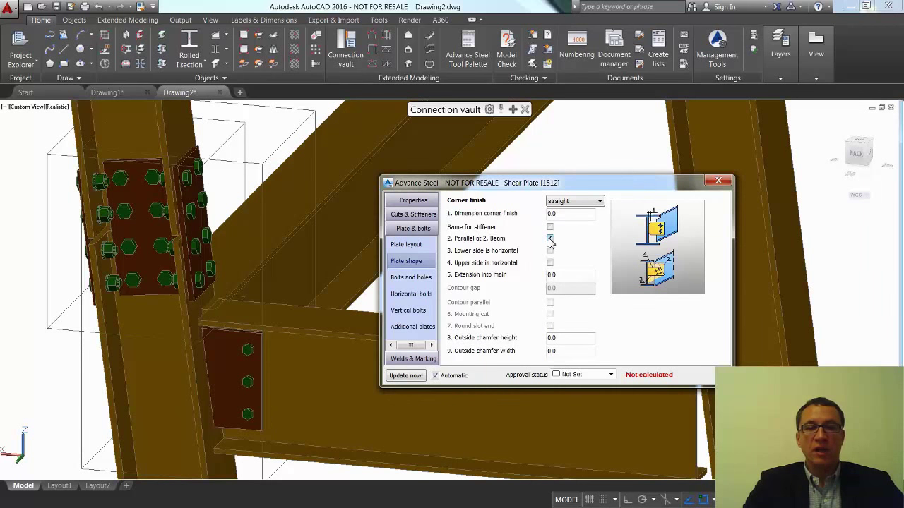
Step: Set the horizontal bolt layout edge distances to 100 and 70
left_click(420, 295)
type("1")
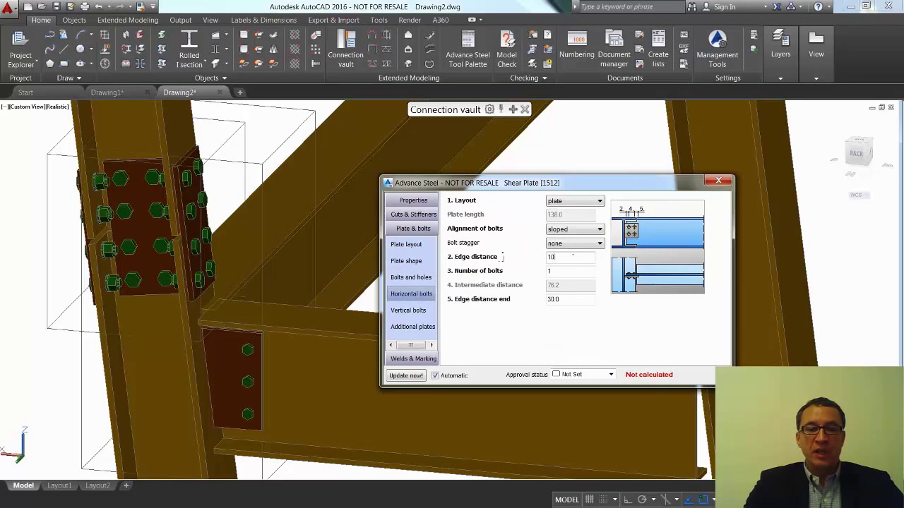
type("0")
key("Return")
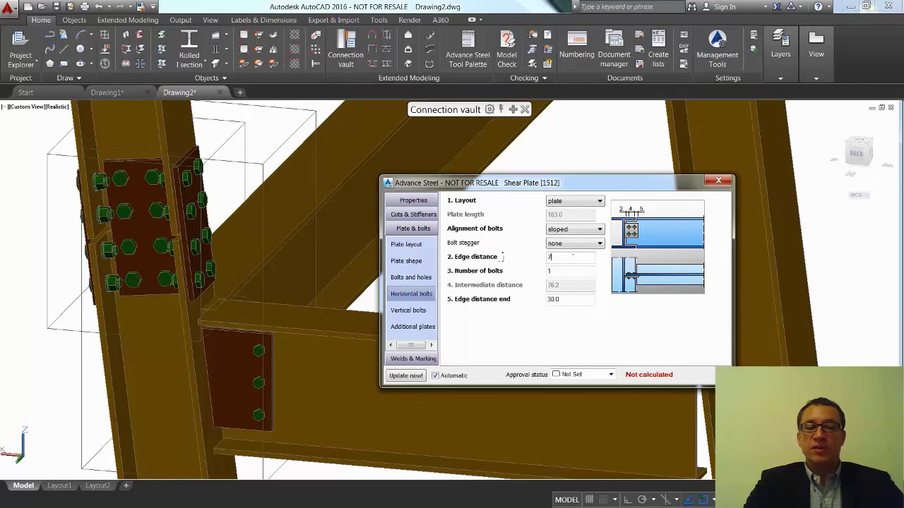
type("0.0")
key("Return")
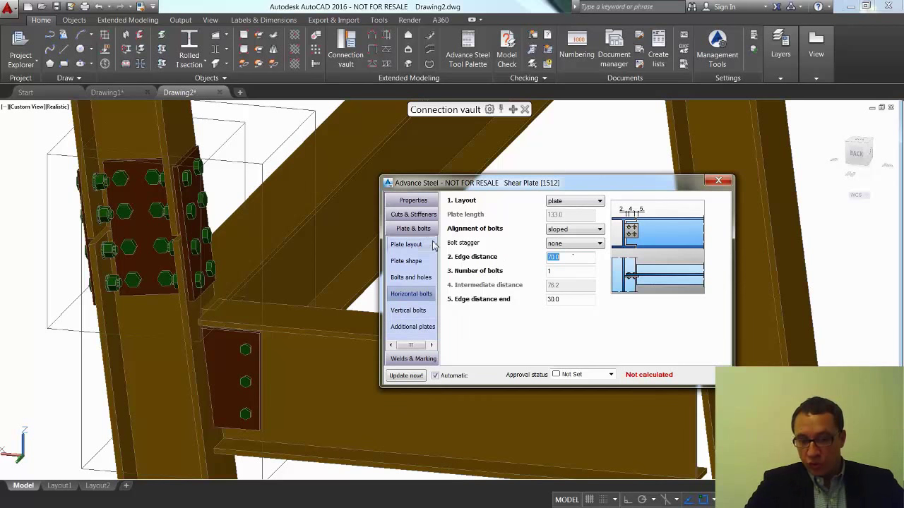
Step: Add column stiffeners at top and bottom on both sides, then close the shear plate settings
left_click(413, 214)
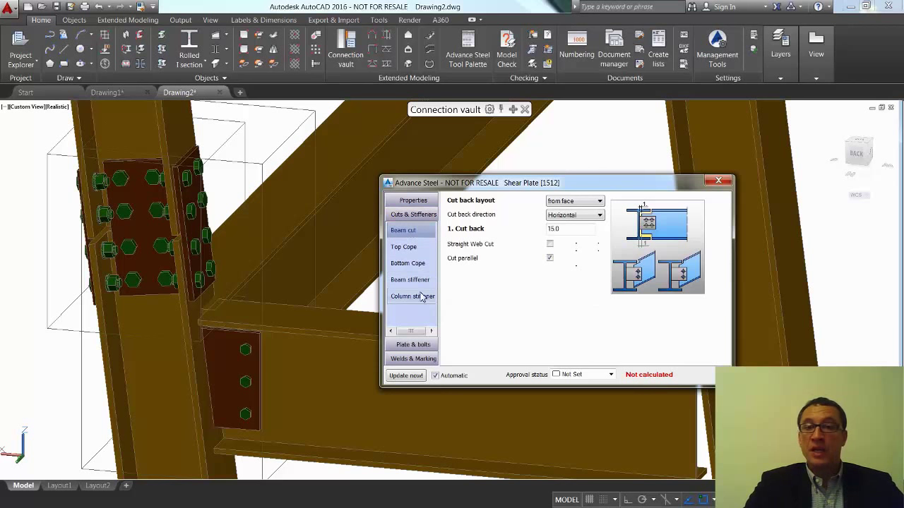
left_click(421, 297)
left_click(599, 199)
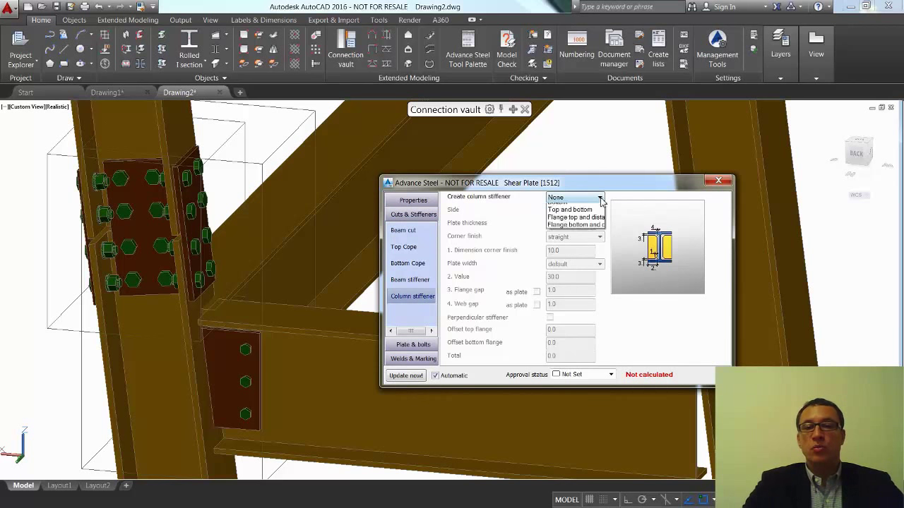
left_click(583, 222)
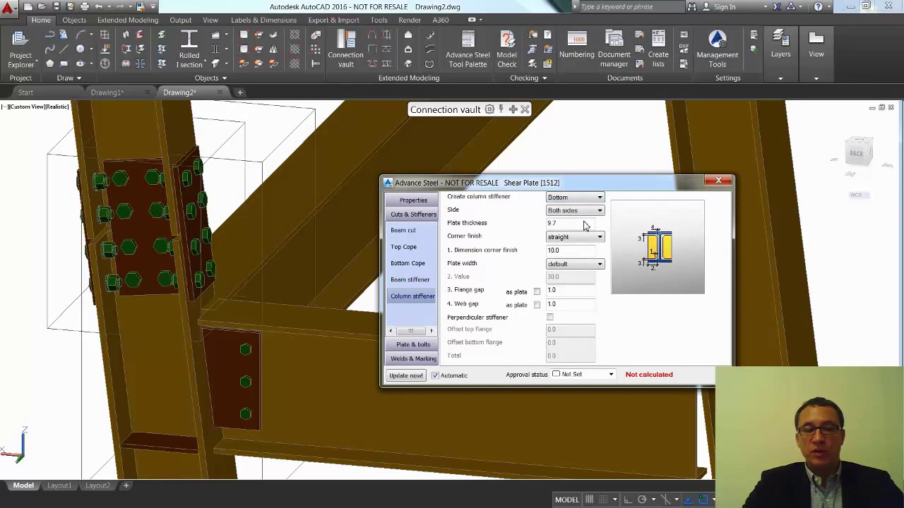
left_click(598, 198)
left_click(587, 211)
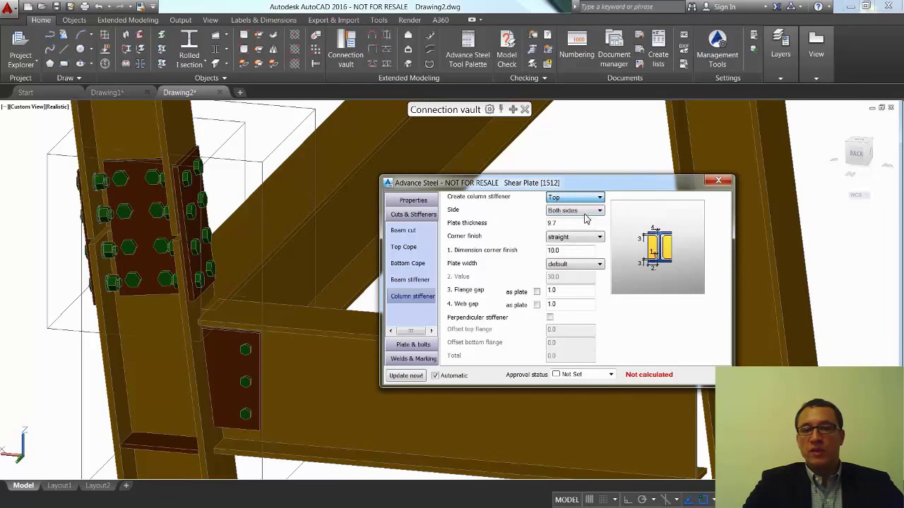
left_click(598, 198)
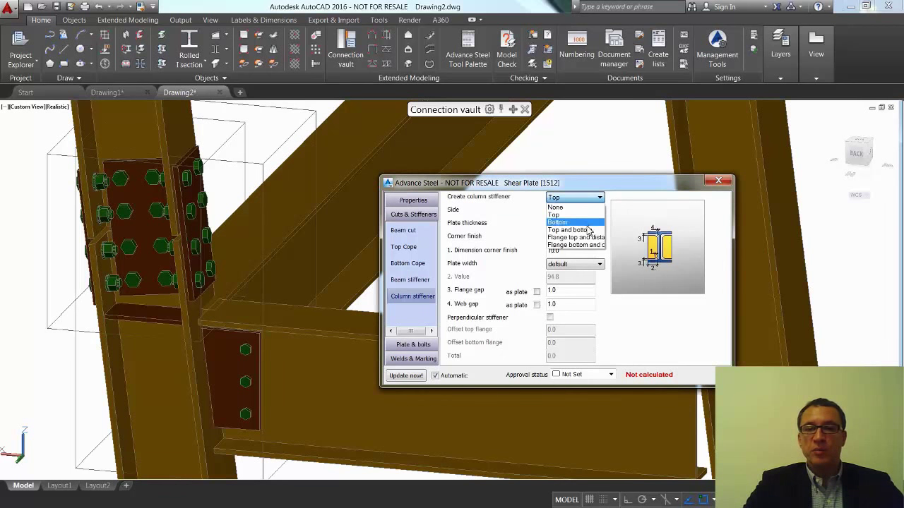
left_click(575, 227)
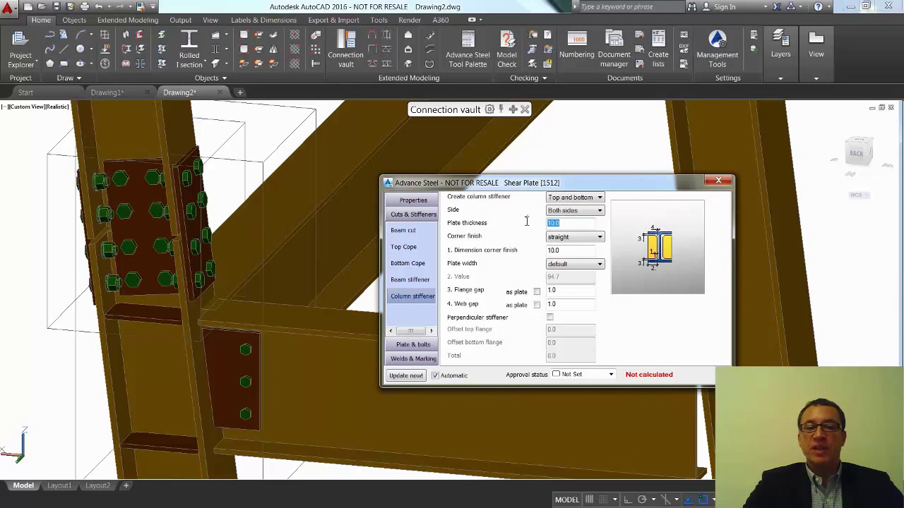
left_click(714, 182)
Step: Orbit the view and place a Platform beams Clip angle connection on the lower beam
middle_click_drag(283, 315, 535, 317, "shift")
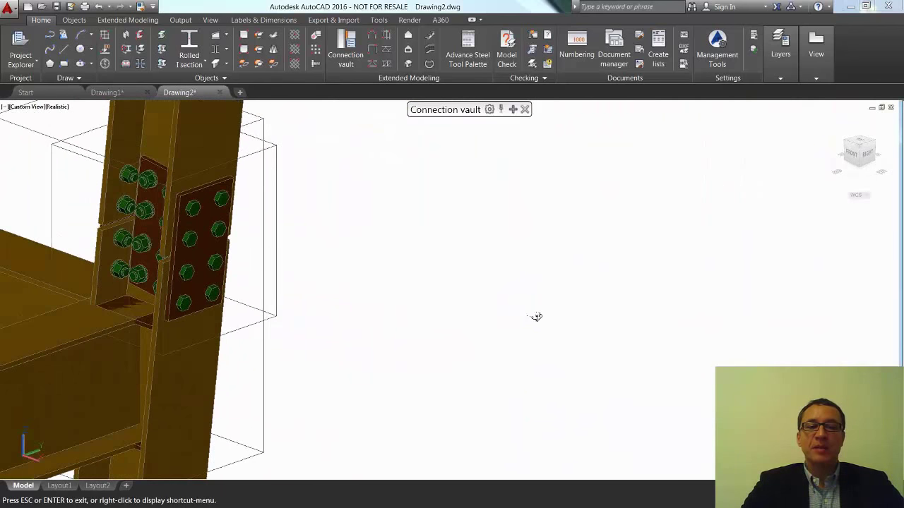
mouse_move(389, 323)
middle_mouse_down("shift")
mouse_move(391, 309)
mouse_move(379, 306)
mouse_move(398, 302)
mouse_move(420, 282)
mouse_move(388, 303)
mouse_move(424, 268)
middle_mouse_up("shift")
left_click(512, 111)
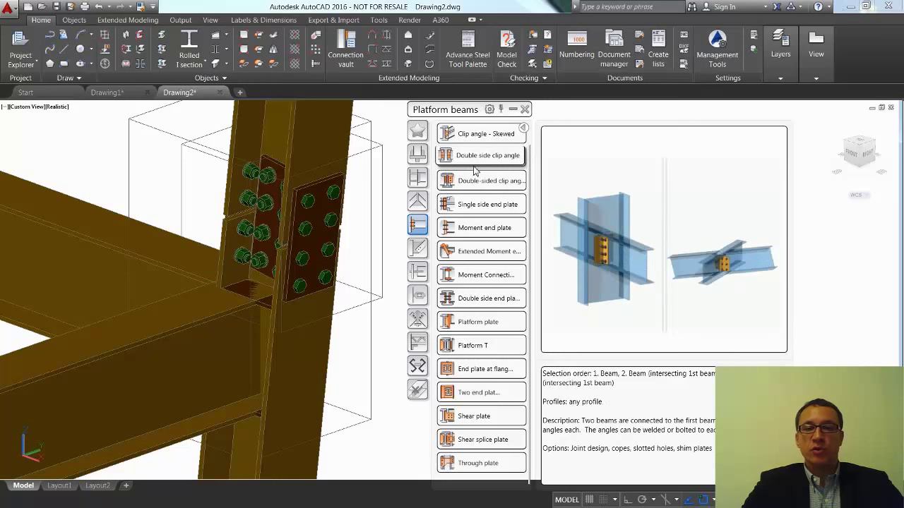
scroll(474, 169, "up", 1)
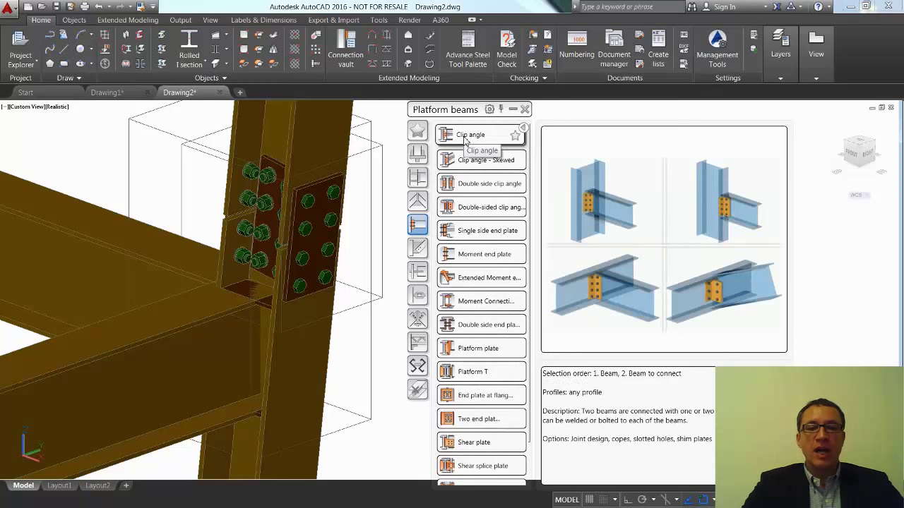
left_click(465, 141)
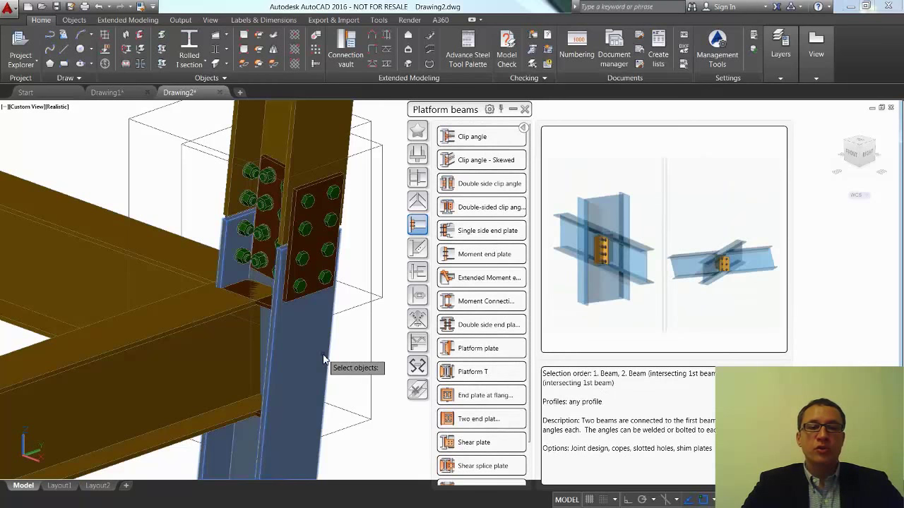
left_click(201, 363)
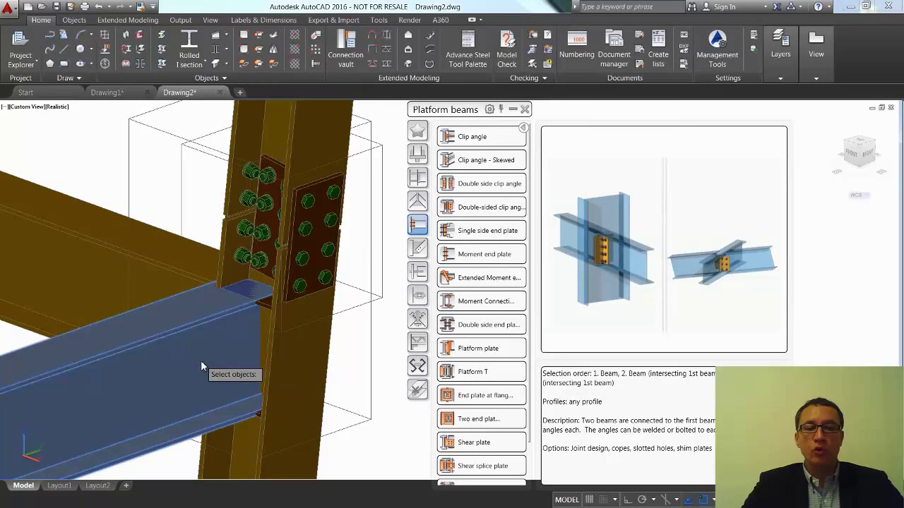
key("Return")
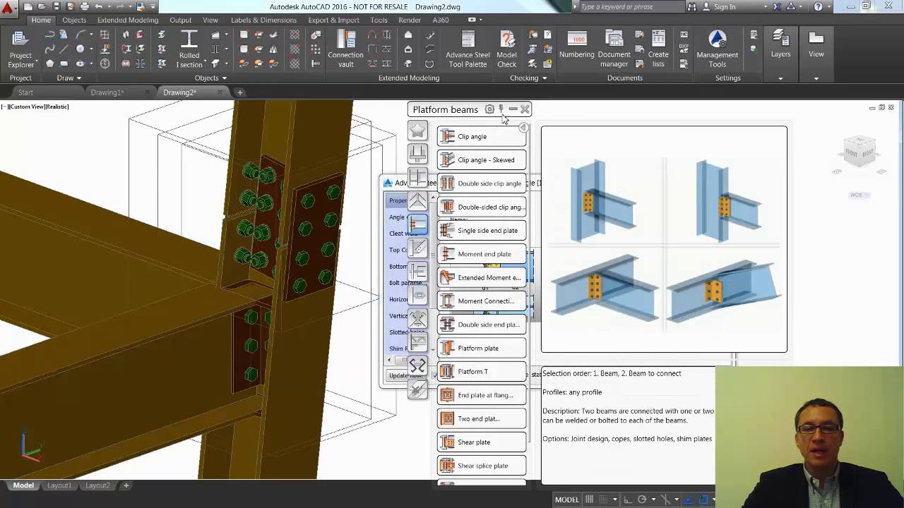
left_click(419, 252)
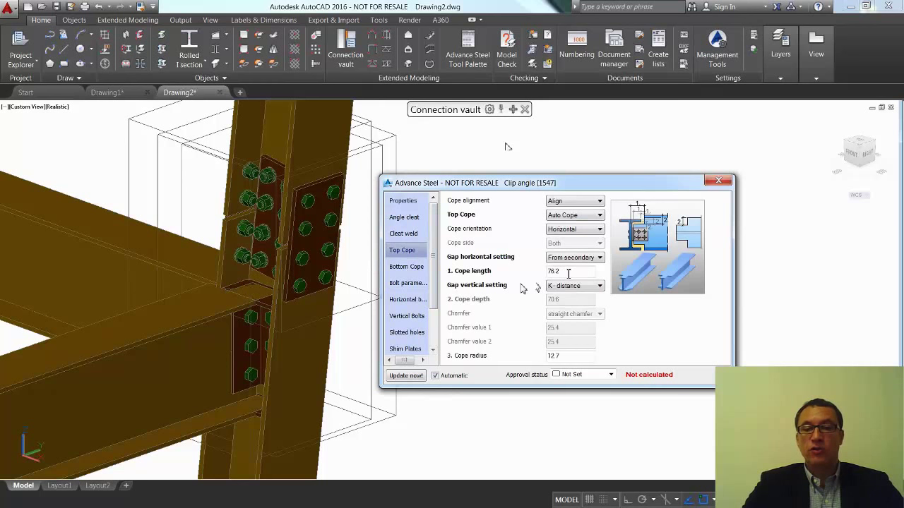
Step: Give the top cope a full Cope of length 100 with the gap from Outside main
left_click_drag(568, 272, 540, 272)
type("1")
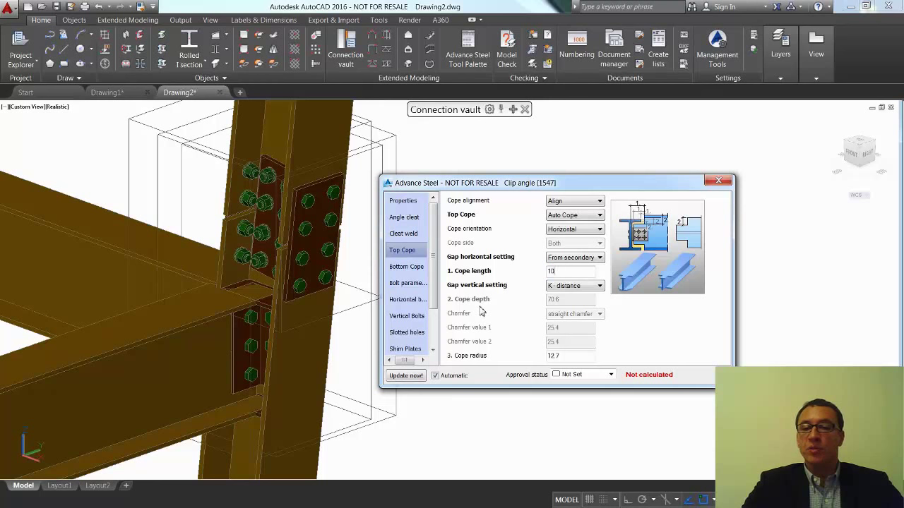
type("0")
key("Return")
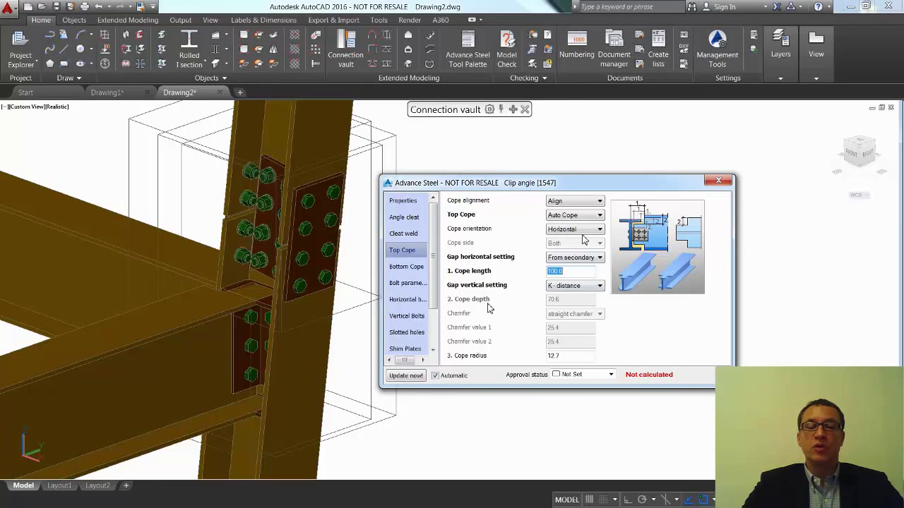
left_click(599, 215)
left_click(575, 235)
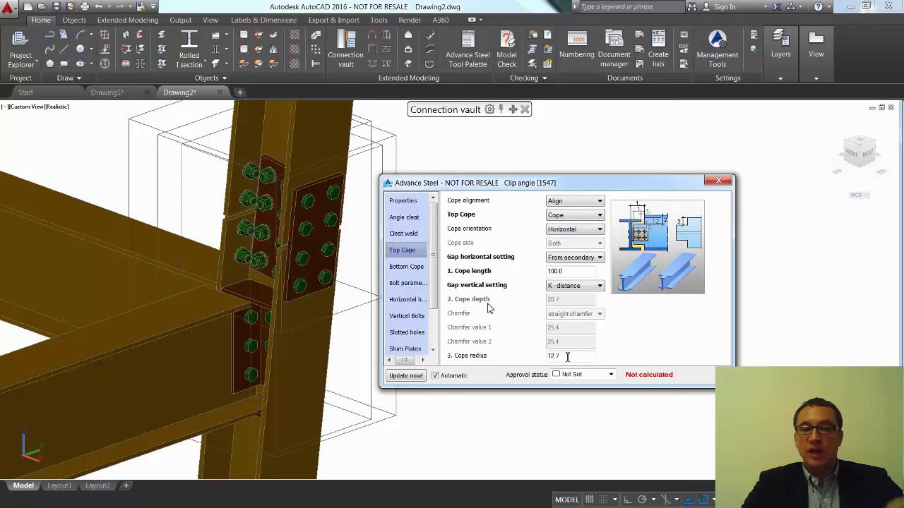
left_click(600, 287)
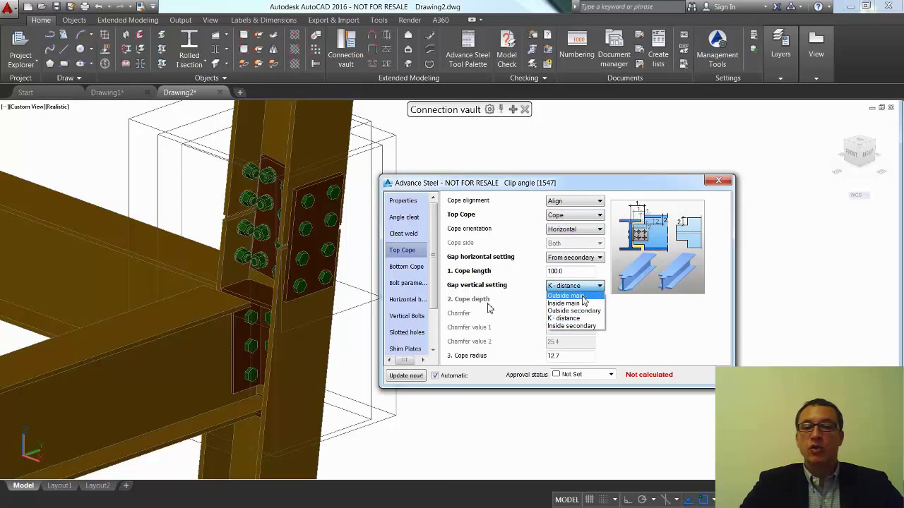
left_click(579, 295)
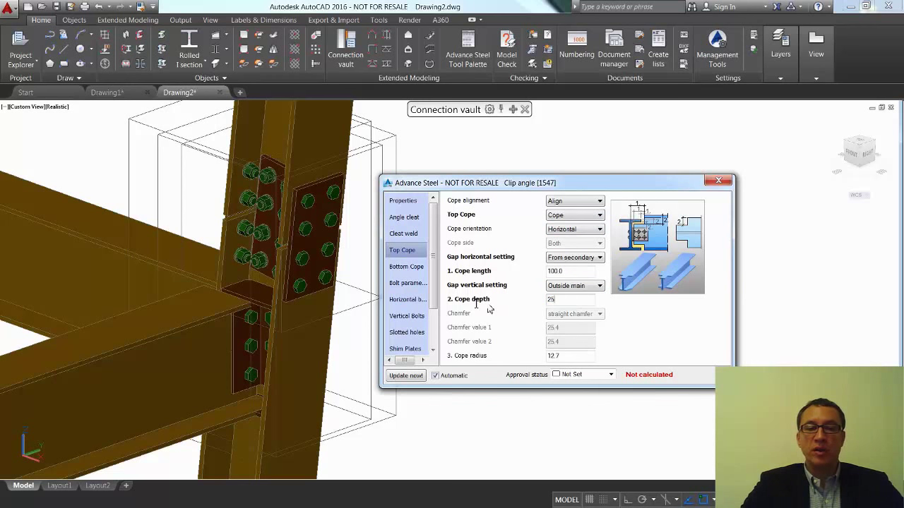
Step: Set the bottom cope to Cope, length 100, gap Outside main, depth 25
left_click(406, 267)
left_click(572, 202)
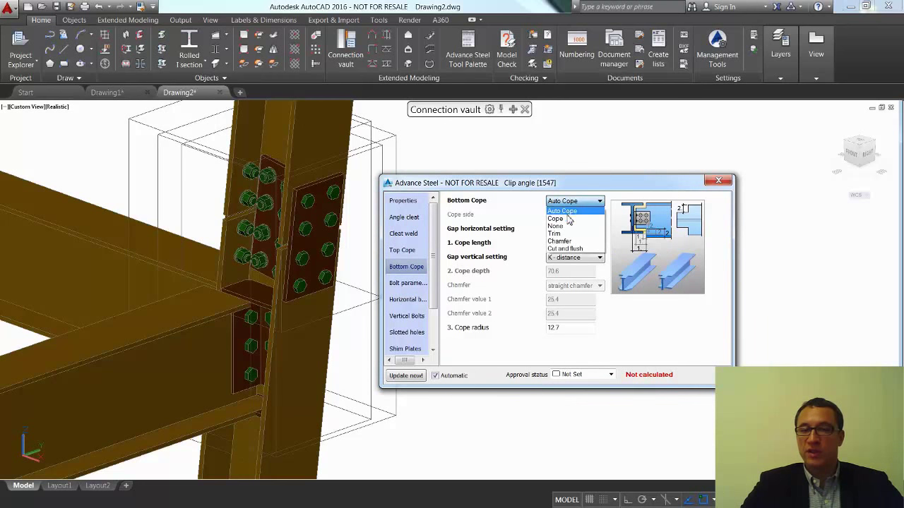
left_click(569, 216)
double_click(565, 243)
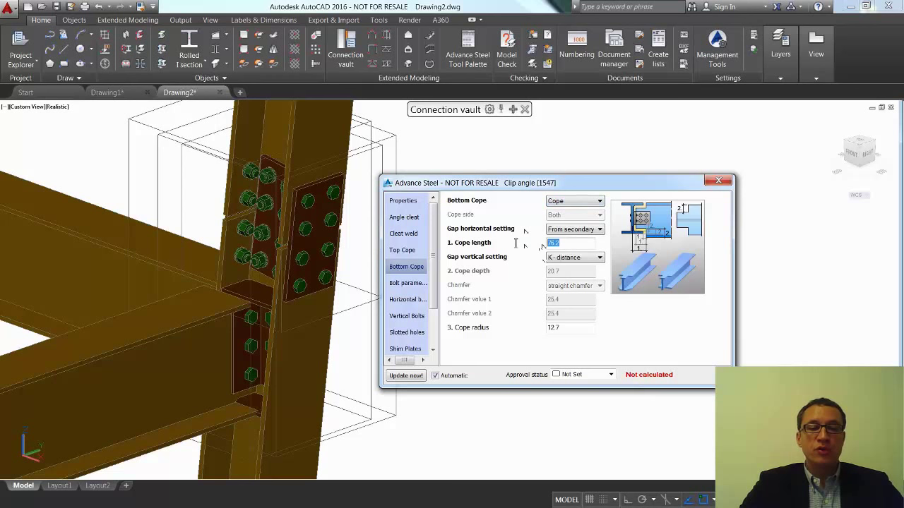
type("0")
key("Return")
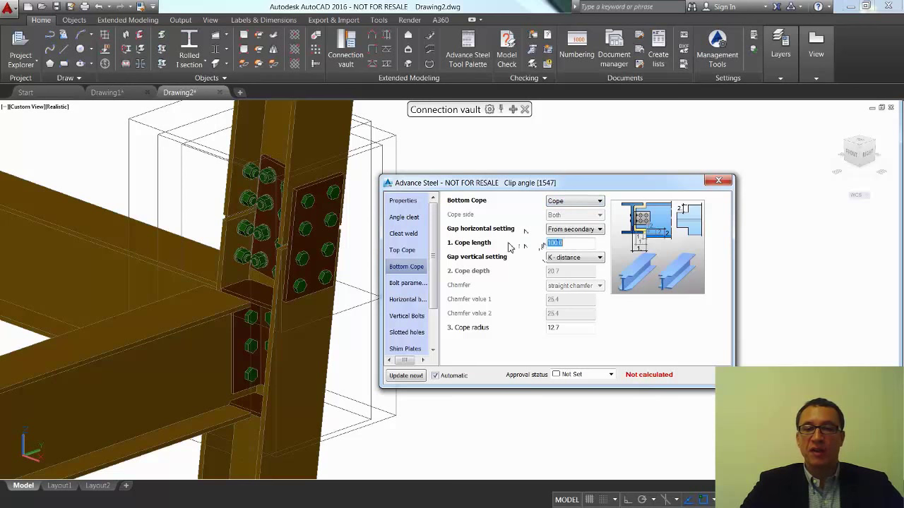
left_click(596, 258)
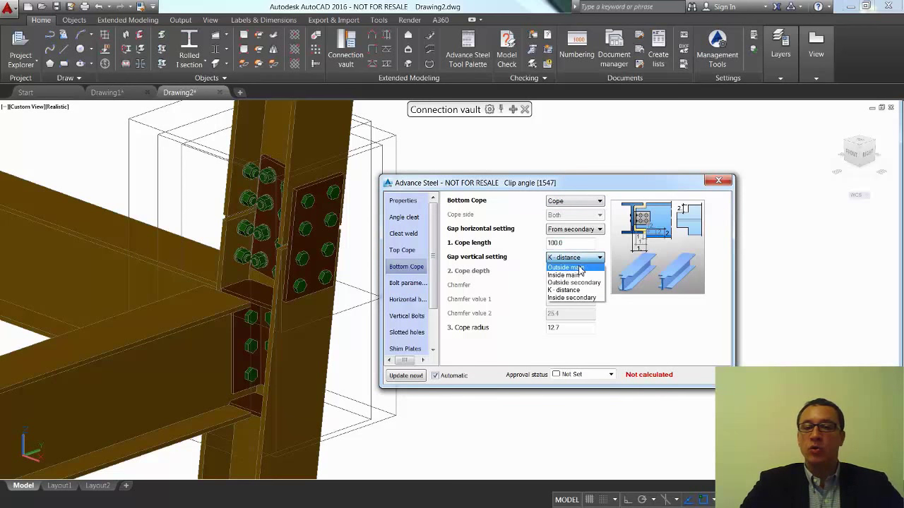
left_click(578, 268)
left_click_drag(565, 272, 539, 272)
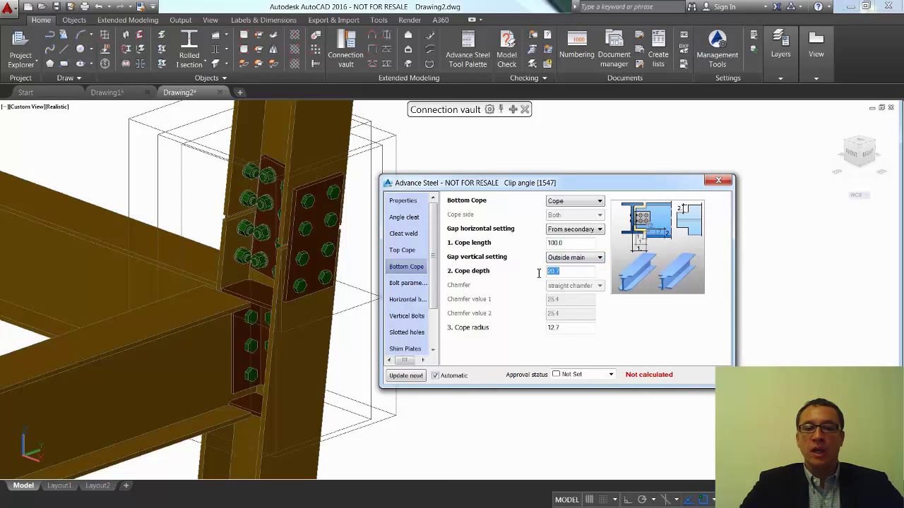
type("25")
key("Return")
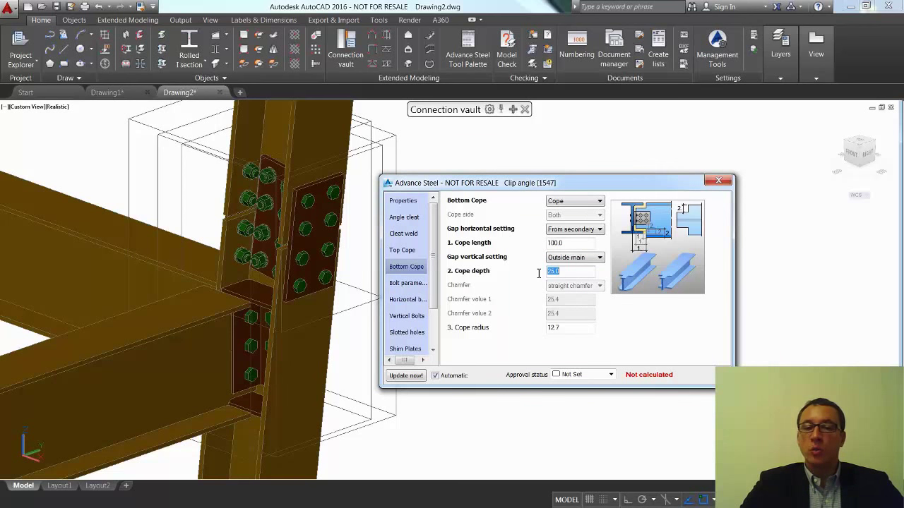
Step: Use a single left angle cleat welded to the secondary beam, then close the settings
left_click(405, 217)
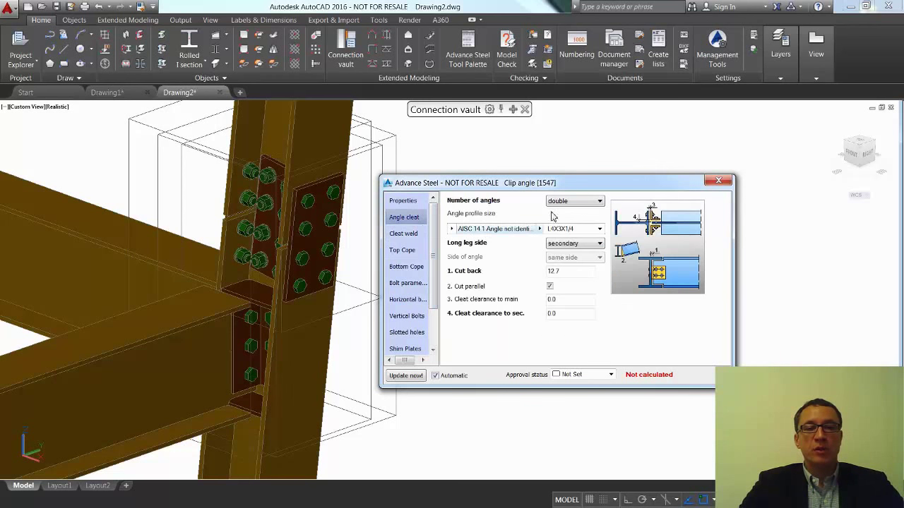
left_click(565, 201)
left_click(565, 213)
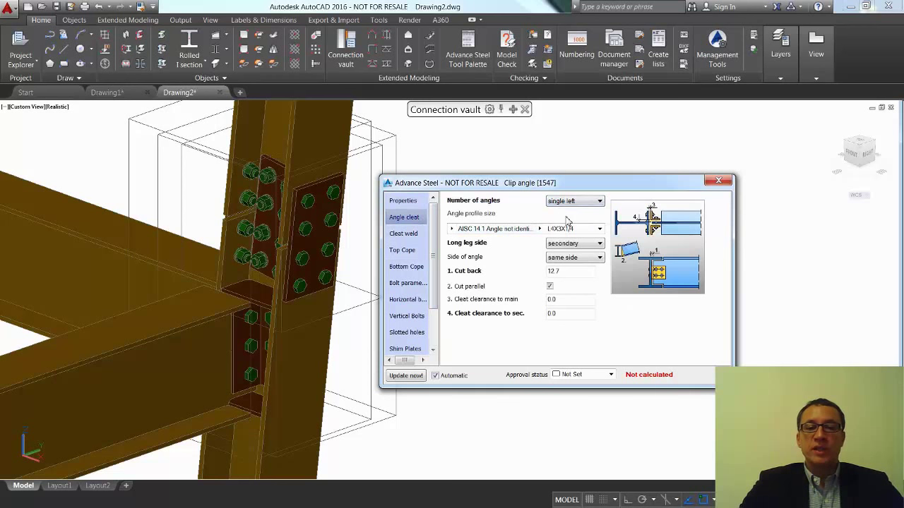
left_click(407, 234)
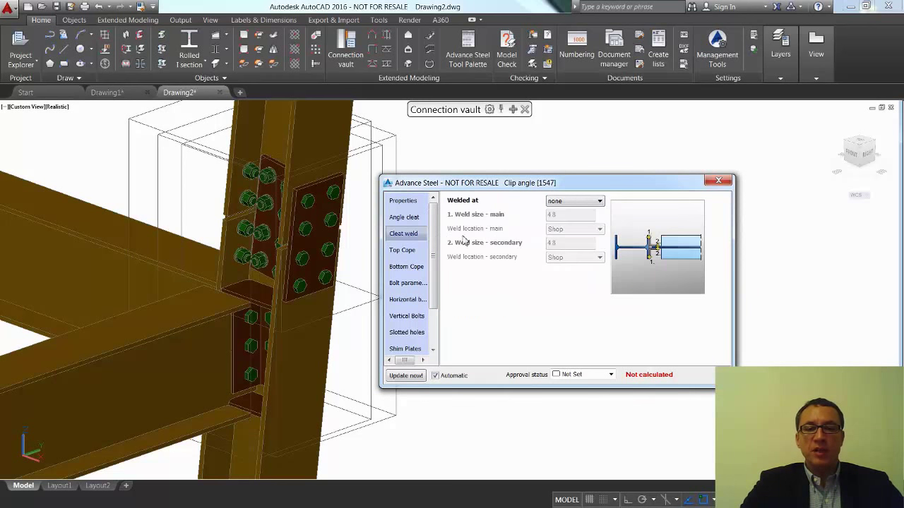
left_click(565, 202)
left_click(562, 226)
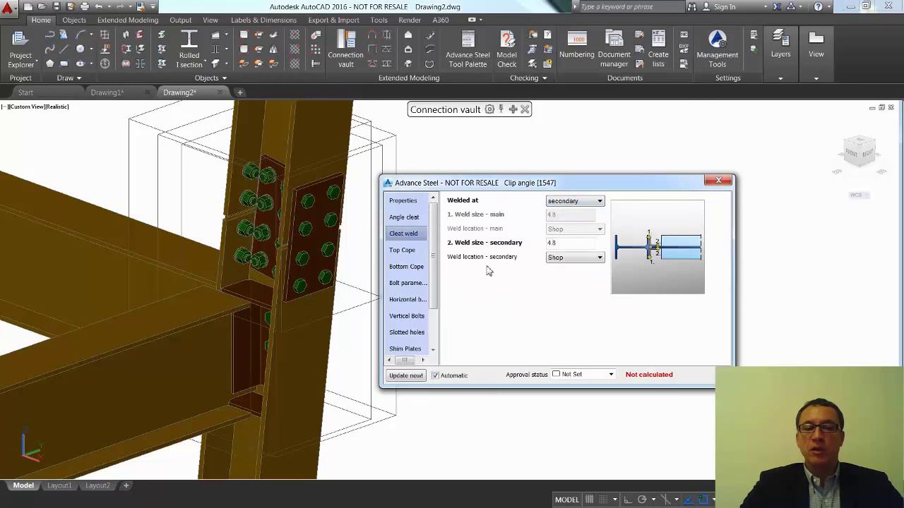
left_click(718, 180)
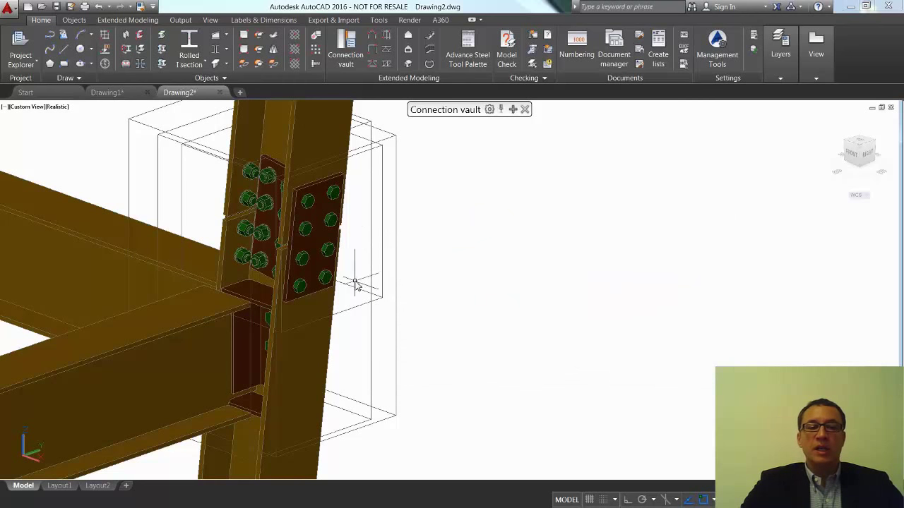
mouse_move(355, 283)
middle_mouse_down("shift")
mouse_move(484, 307)
mouse_move(507, 277)
mouse_move(511, 247)
mouse_move(491, 276)
mouse_move(420, 304)
mouse_move(261, 304)
mouse_move(83, 284)
mouse_move(176, 286)
mouse_move(101, 228)
mouse_move(81, 270)
mouse_move(74, 262)
middle_mouse_up("shift")
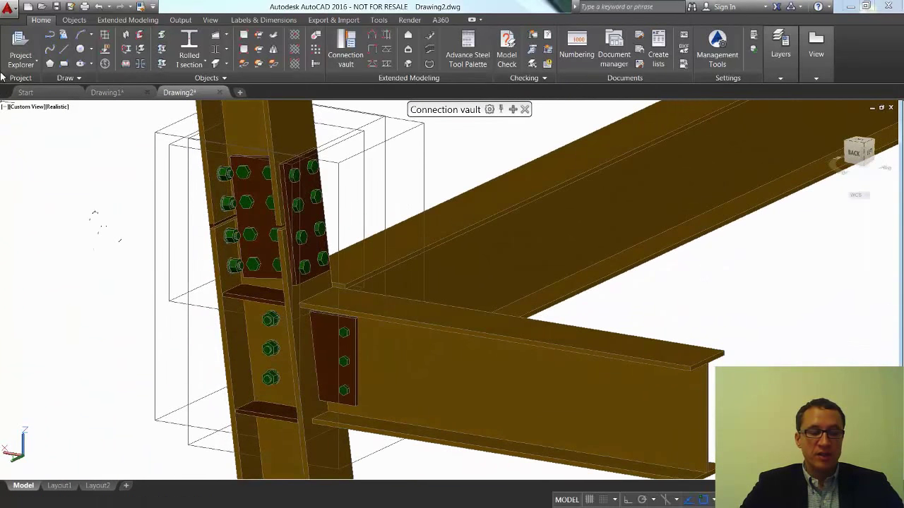
Step: Open the application (A) menu for the file commands
left_click(13, 10)
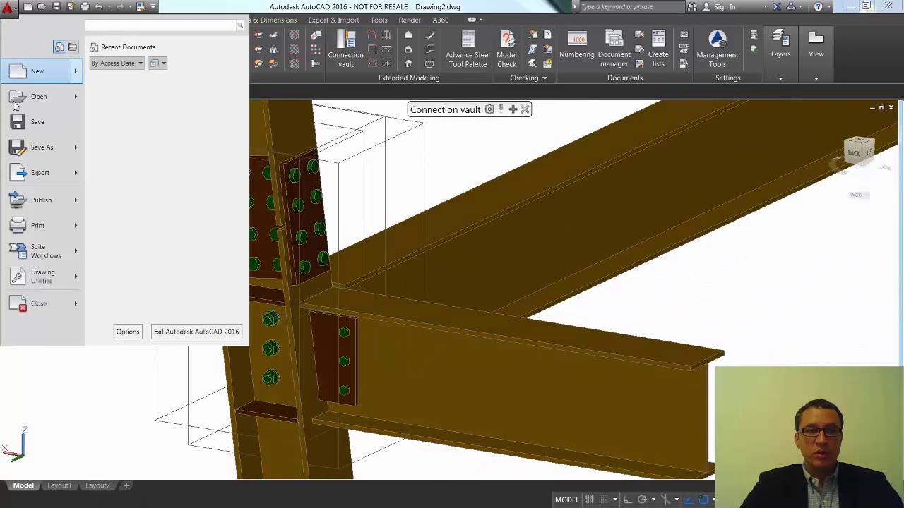
Step: Save the model as 'Advance Steel project' in Fichiers BATIMAT 2015, then open Numbering
left_click(39, 150)
left_click(67, 211)
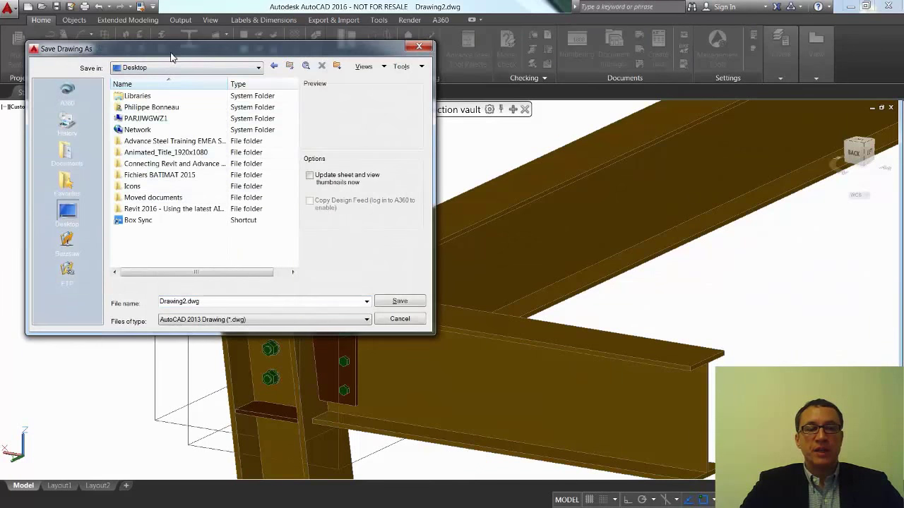
left_click_drag(170, 56, 320, 168)
double_click(336, 287)
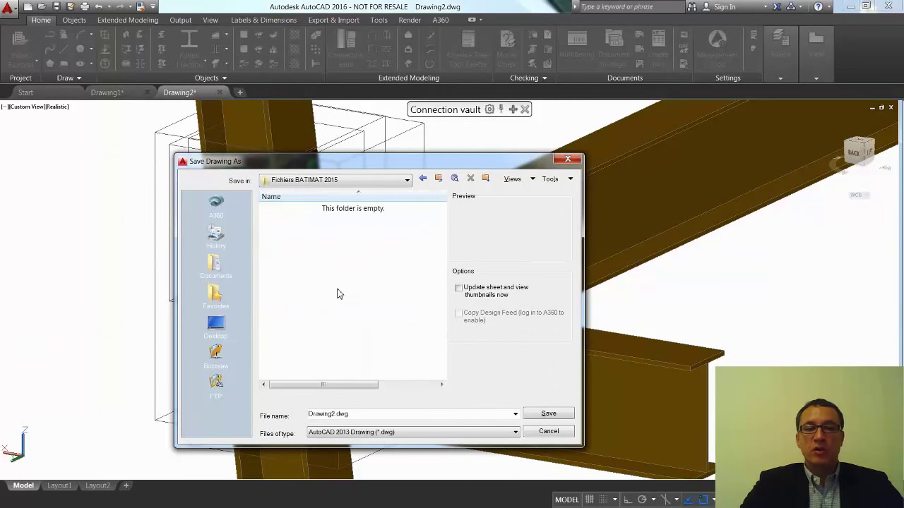
double_click(338, 414)
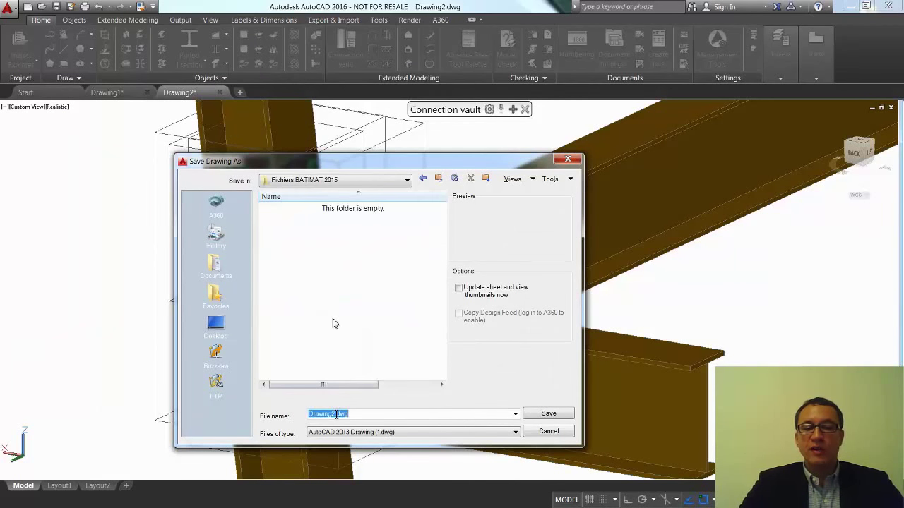
type("Advan")
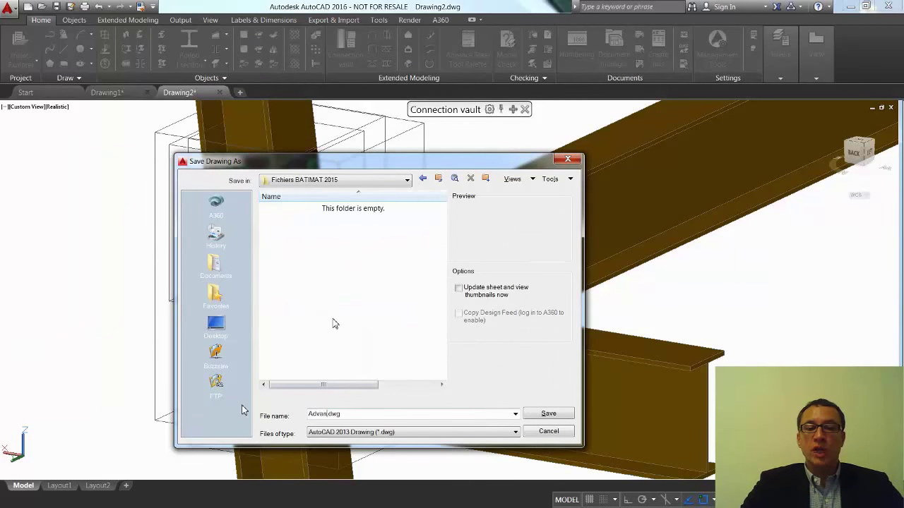
type("ce Steel pr")
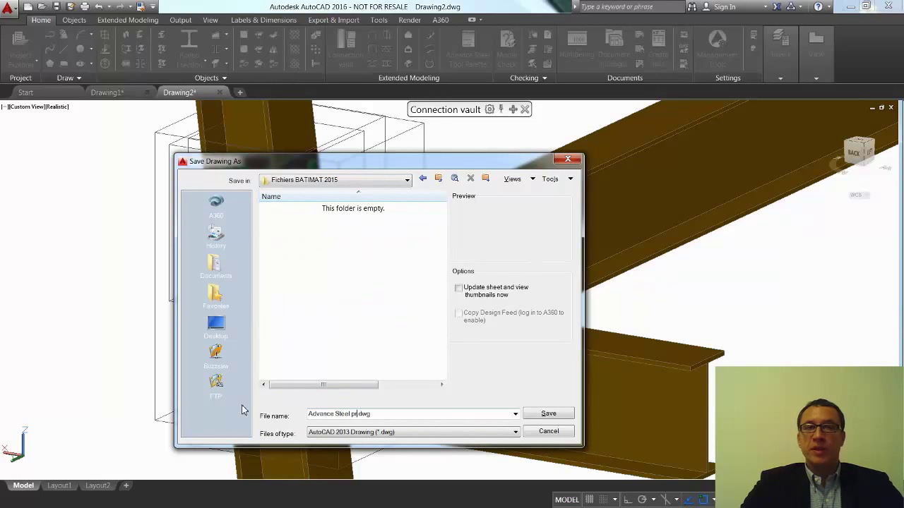
type("oject")
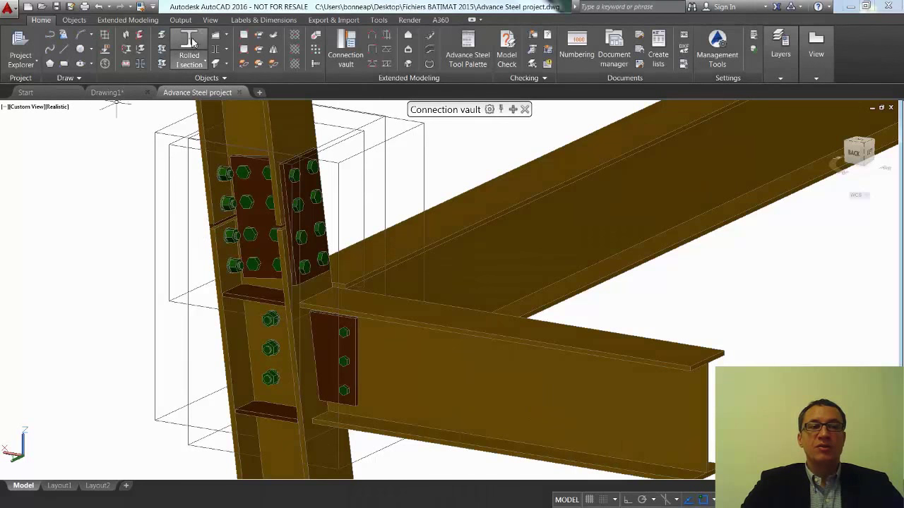
left_click(180, 20)
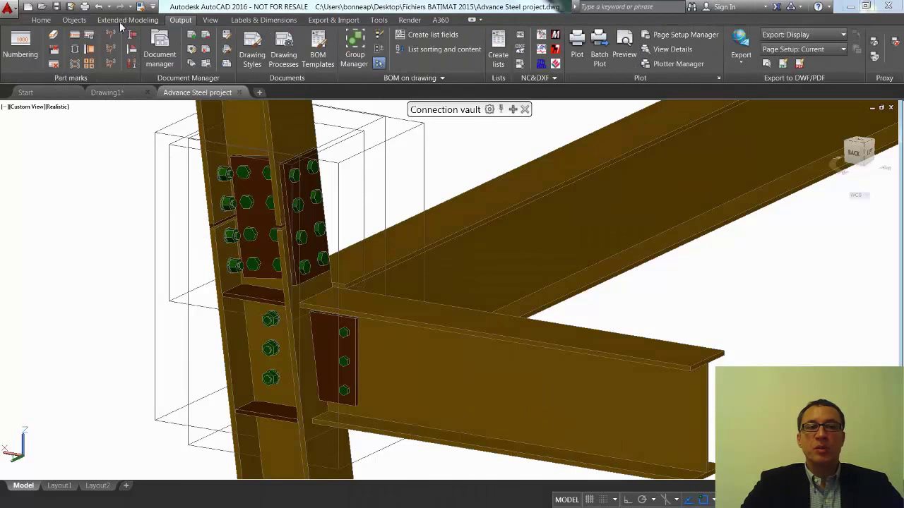
left_click(19, 56)
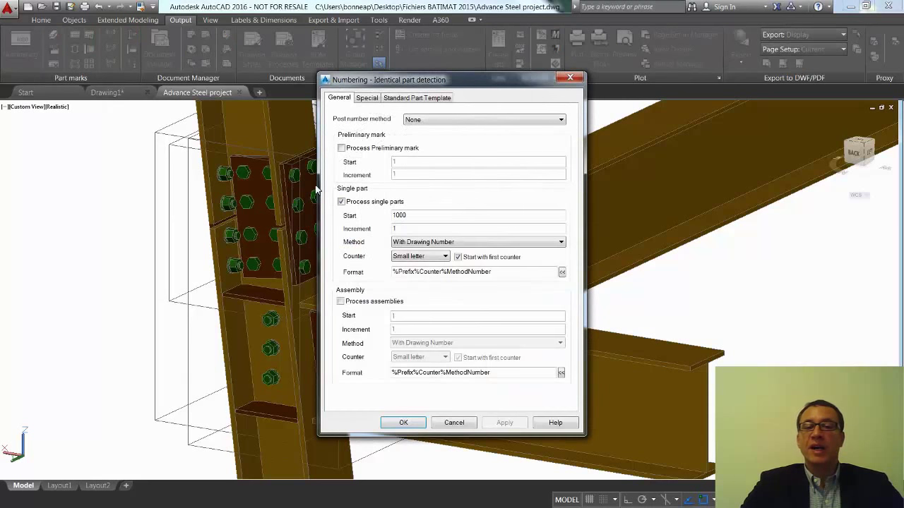
Step: Number single parts and assemblies with SP: 1000,1001...MP:1,2,3, confirming and closing the results
left_click(415, 242)
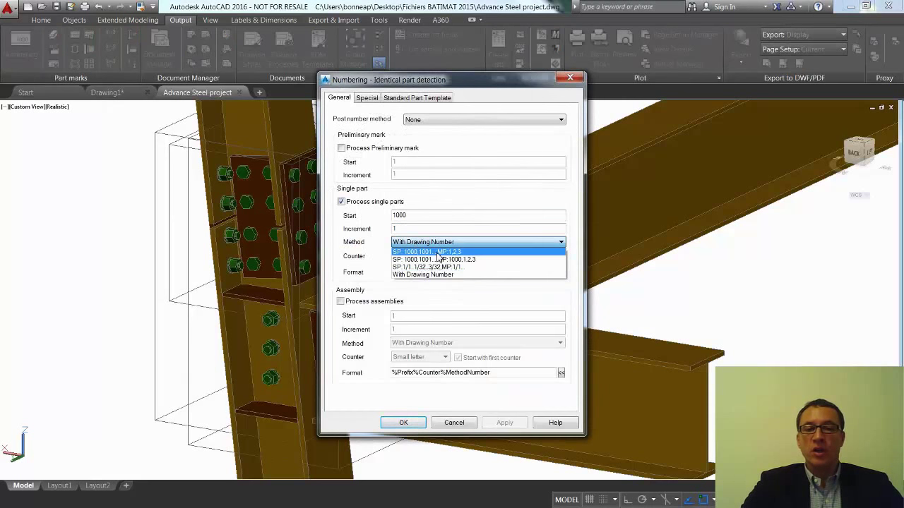
left_click(436, 253)
left_click(341, 301)
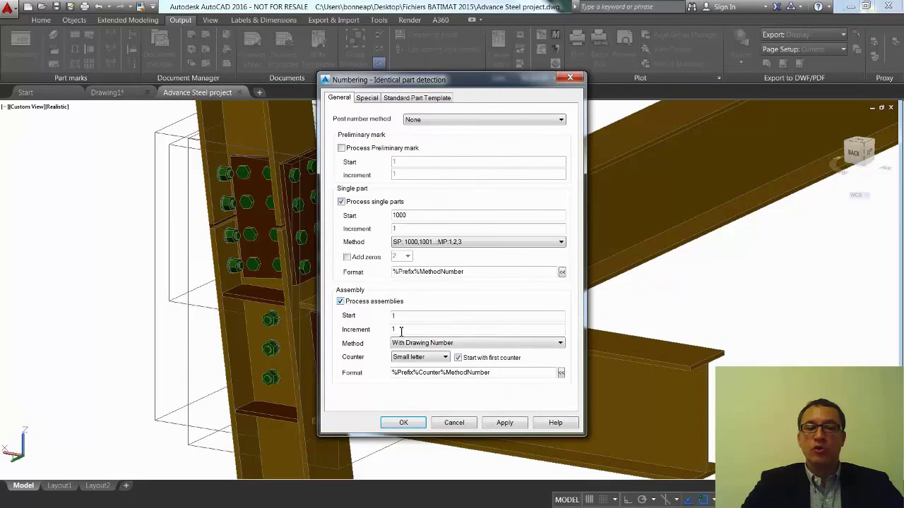
left_click(426, 346)
left_click(430, 358)
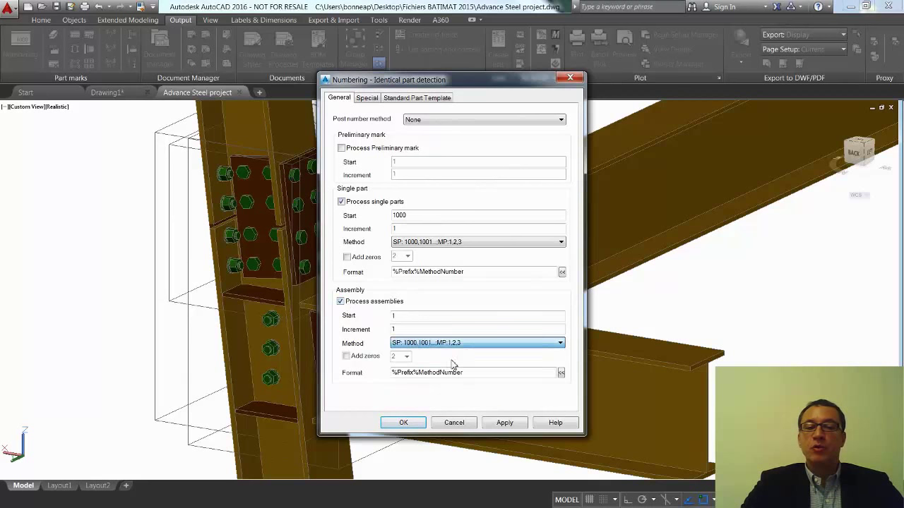
left_click(504, 422)
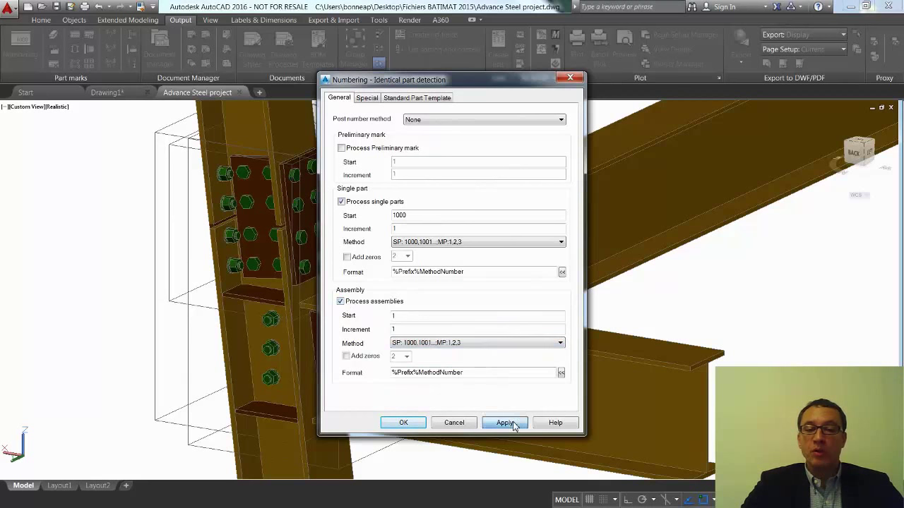
left_click(404, 421)
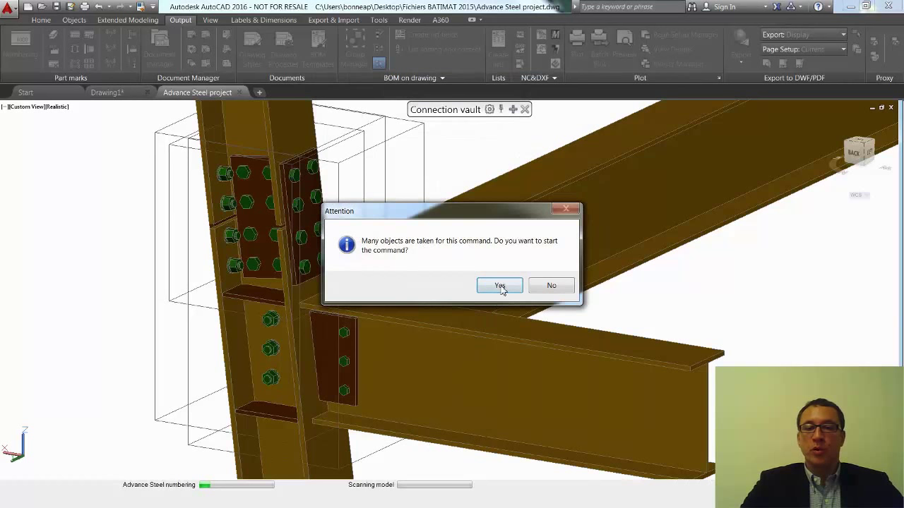
left_click(501, 286)
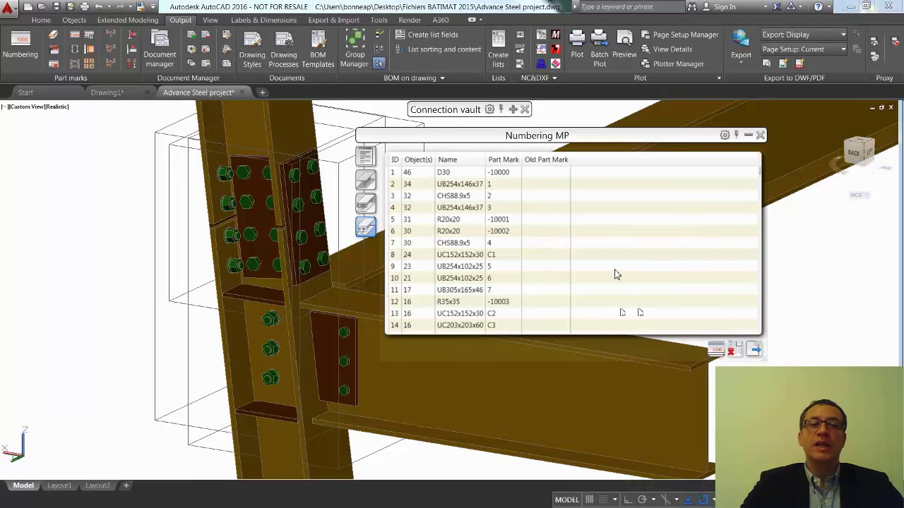
left_click(759, 135)
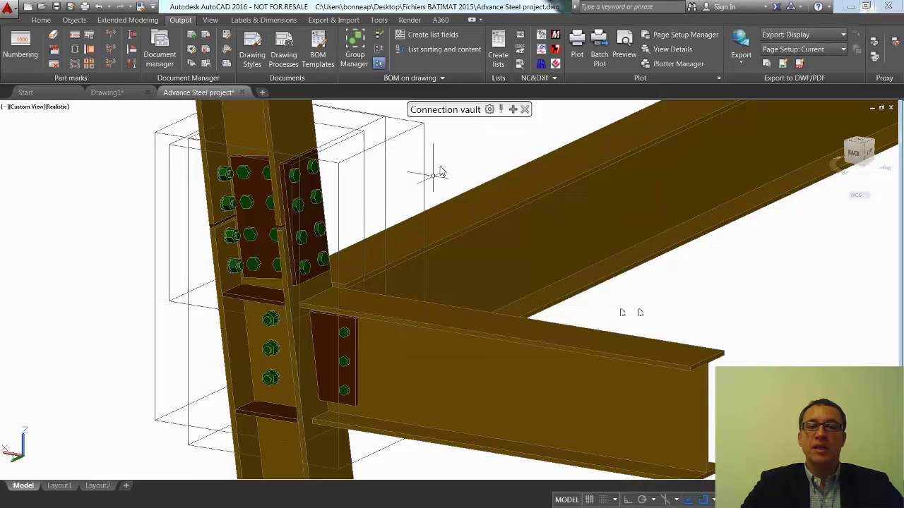
left_click(525, 109)
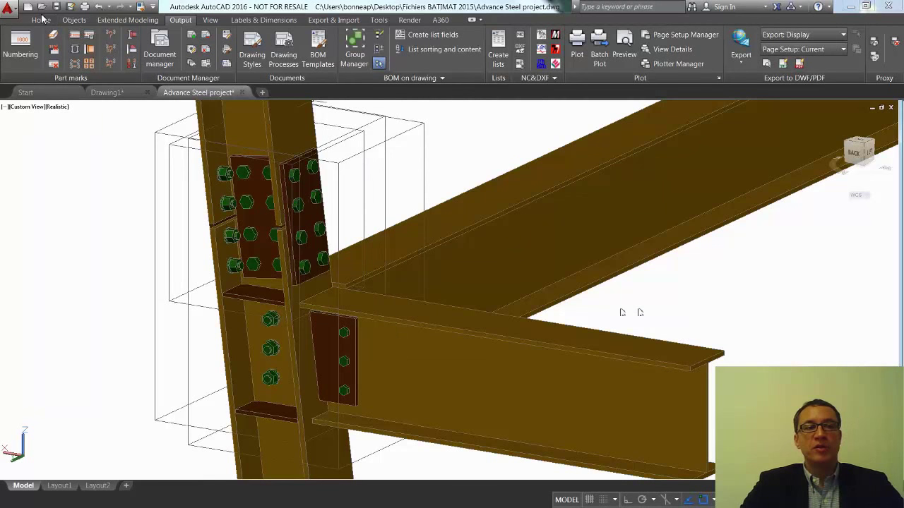
Step: Select all plates in the model with the Plates selection filter from the Advance Steel tool palette
left_click(41, 20)
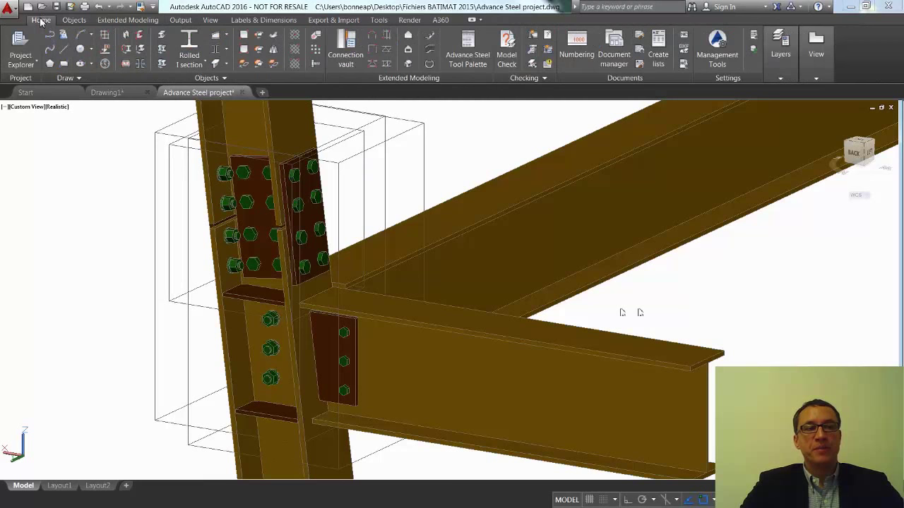
left_click(467, 60)
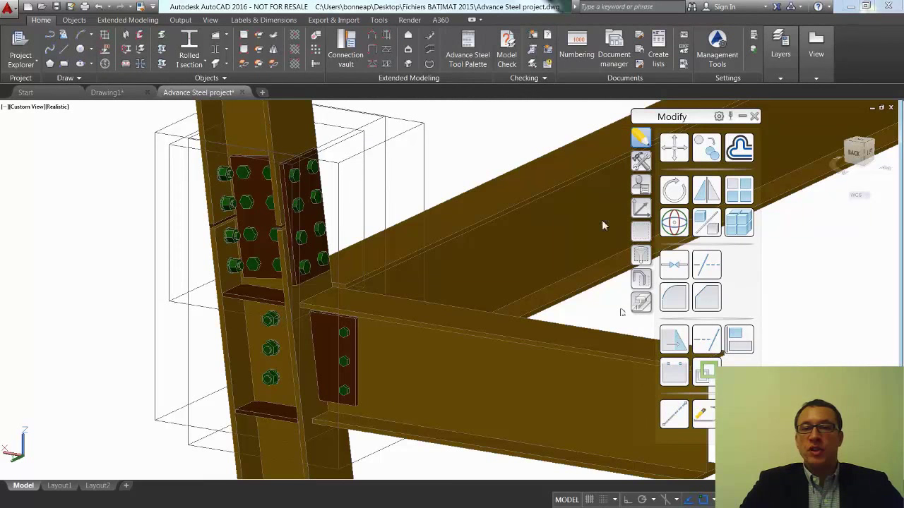
left_click(641, 257)
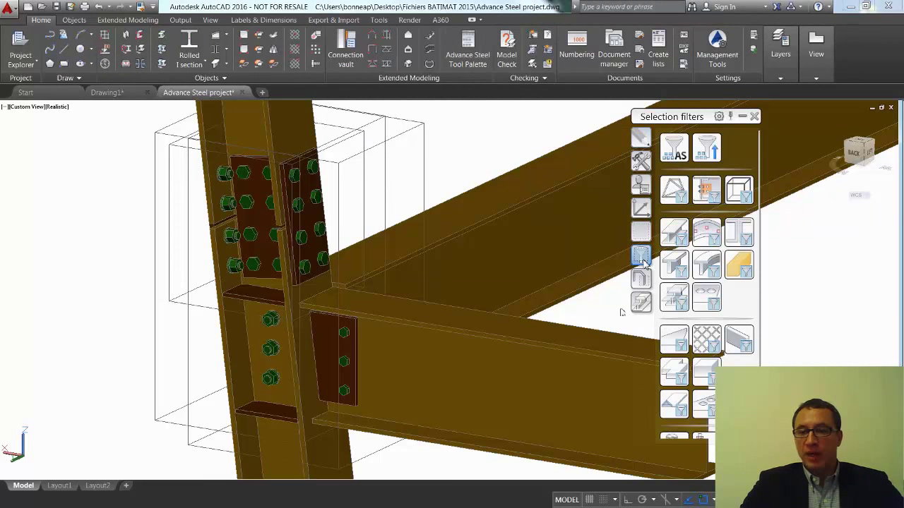
left_click(676, 340)
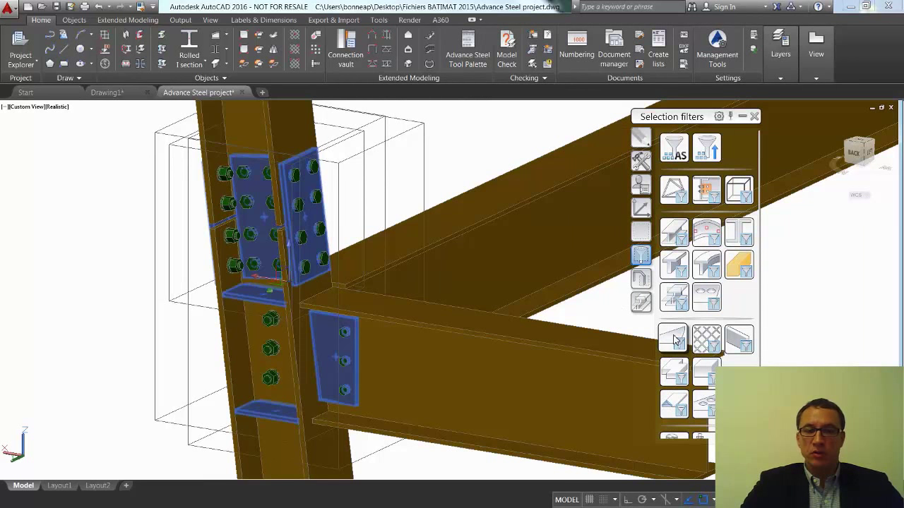
Step: Create NC files and DXF plate files for the selected plates
left_click(182, 20)
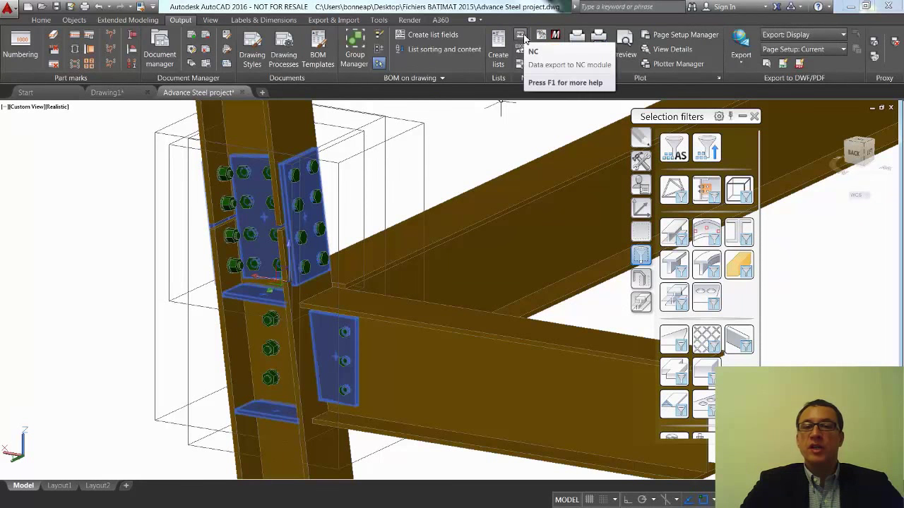
left_click(522, 37)
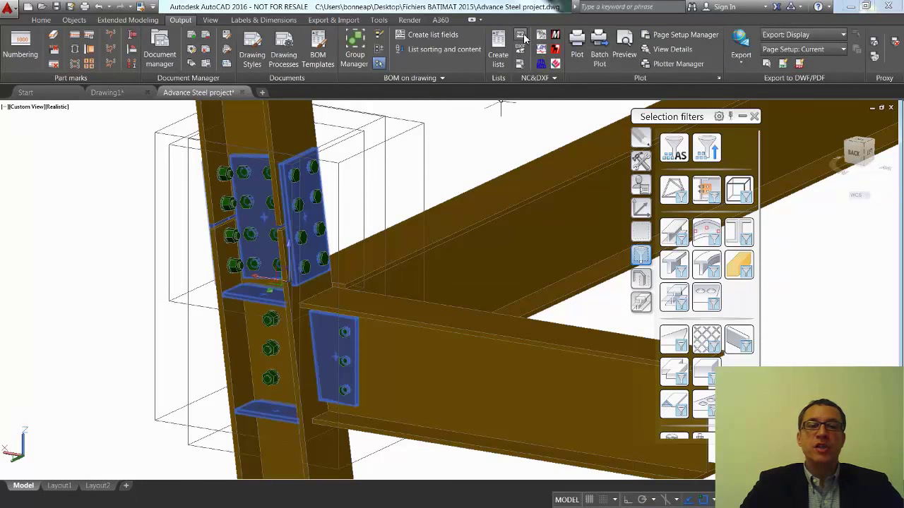
left_click(552, 81)
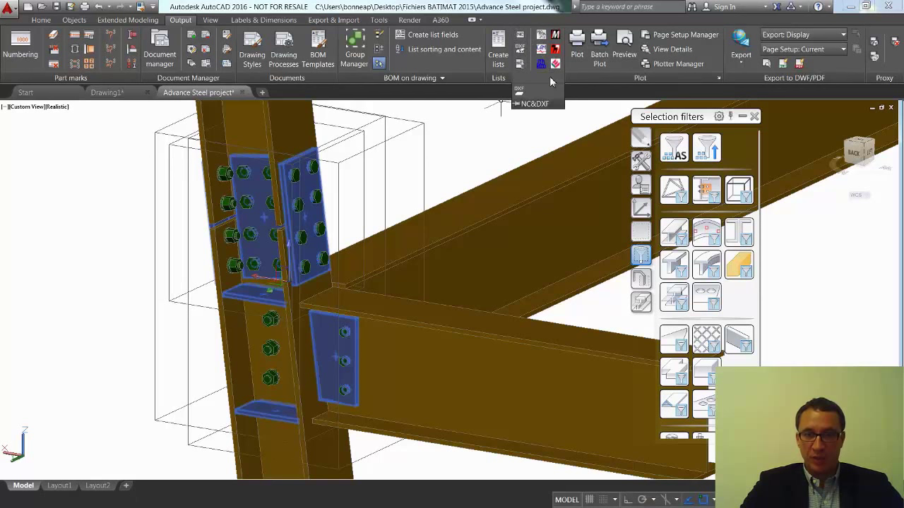
left_click(519, 96)
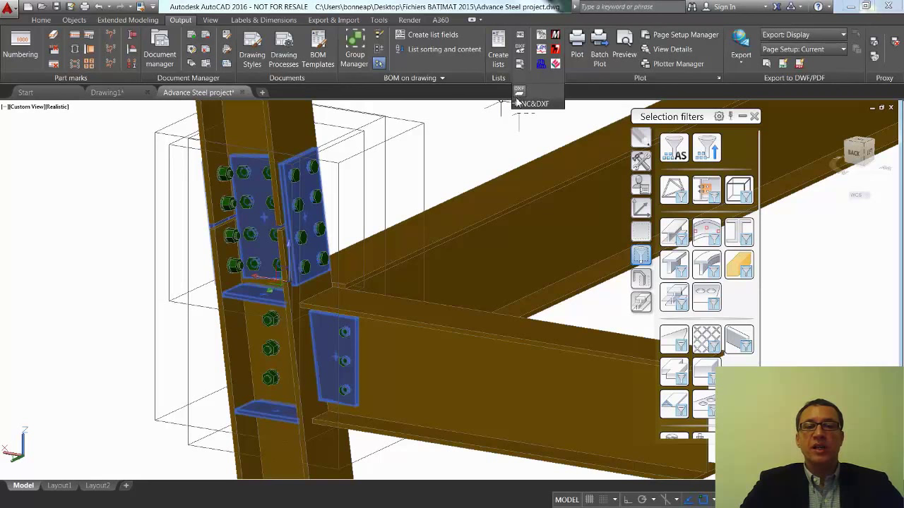
Step: Run the French 'Fiche de débit Tôle' drawing process on the selected plates, then close the palette
left_click(286, 62)
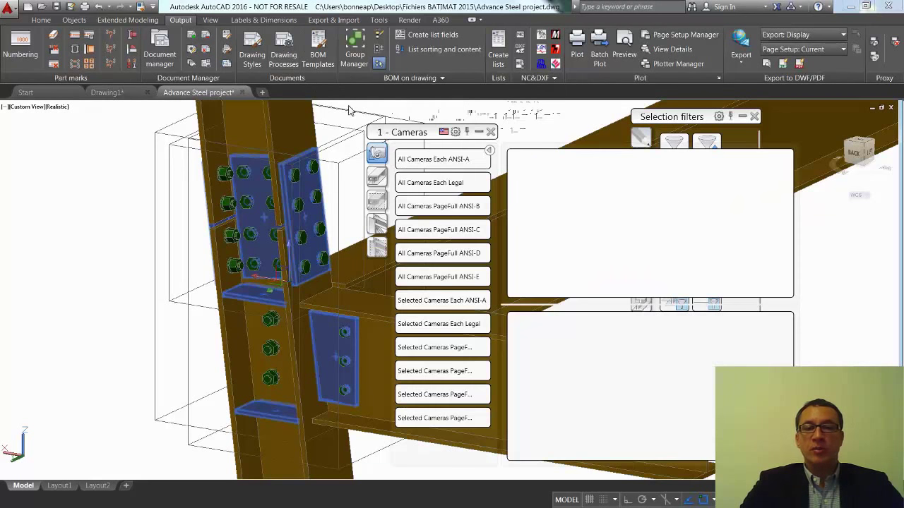
left_click_drag(408, 135, 141, 137)
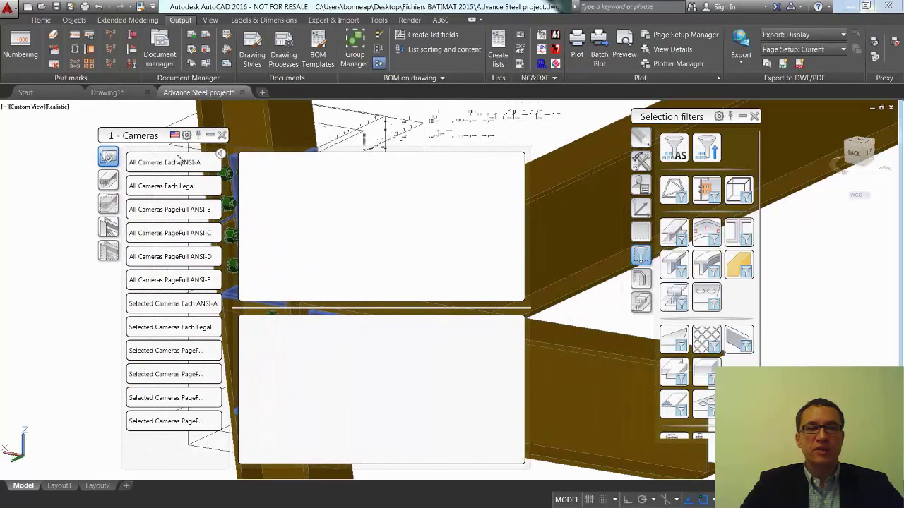
left_click(175, 135)
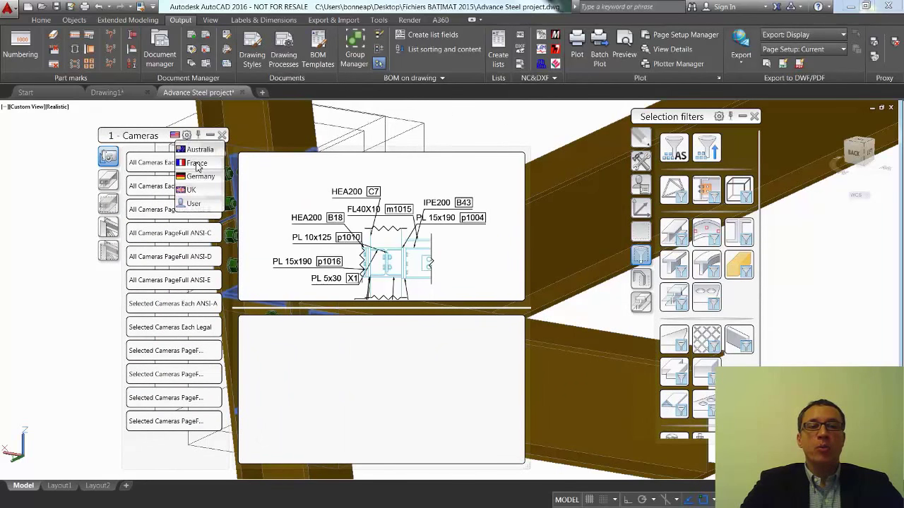
left_click(197, 163)
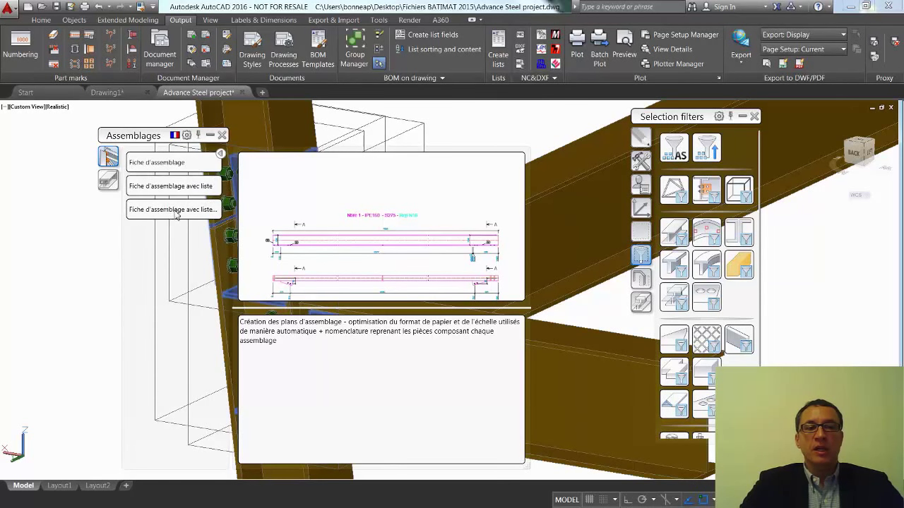
left_click(108, 181)
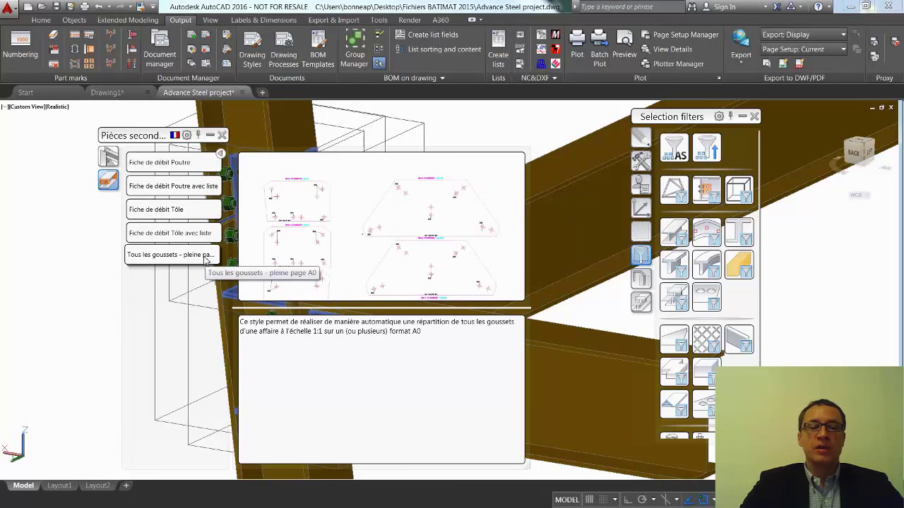
left_click(177, 215)
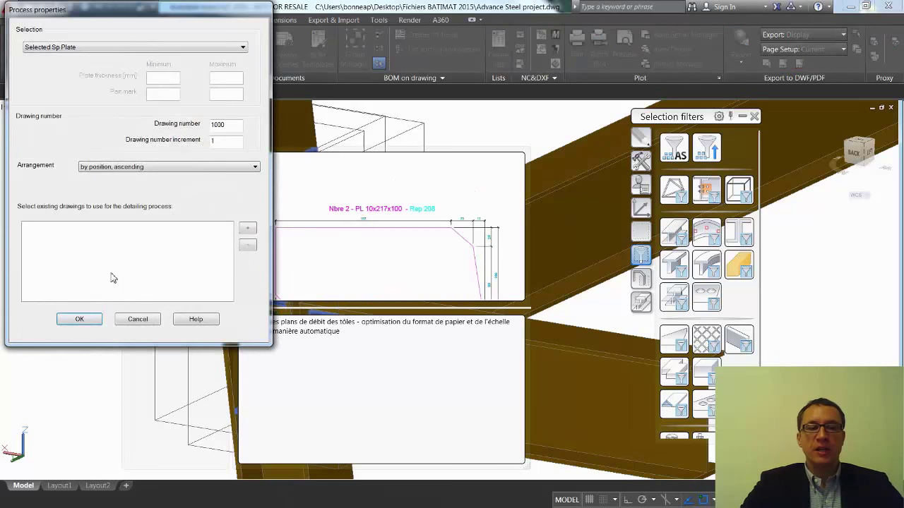
left_click(88, 317)
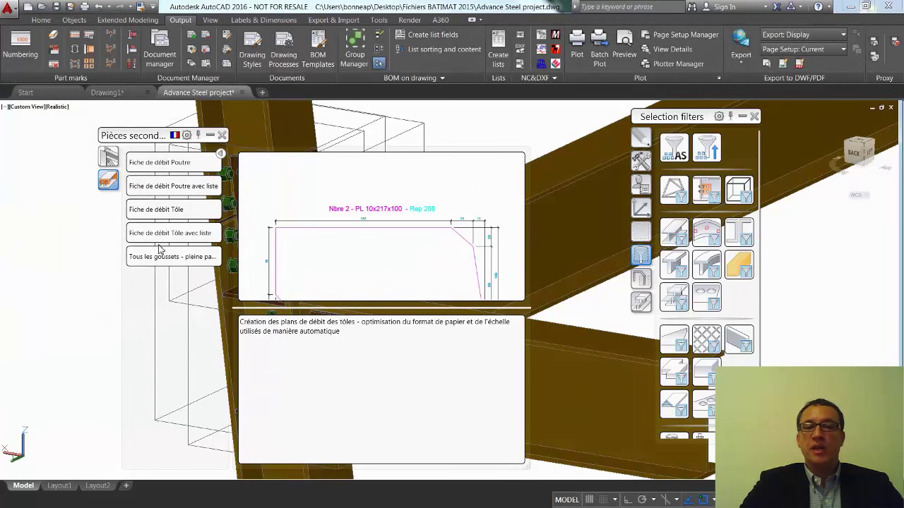
left_click(221, 134)
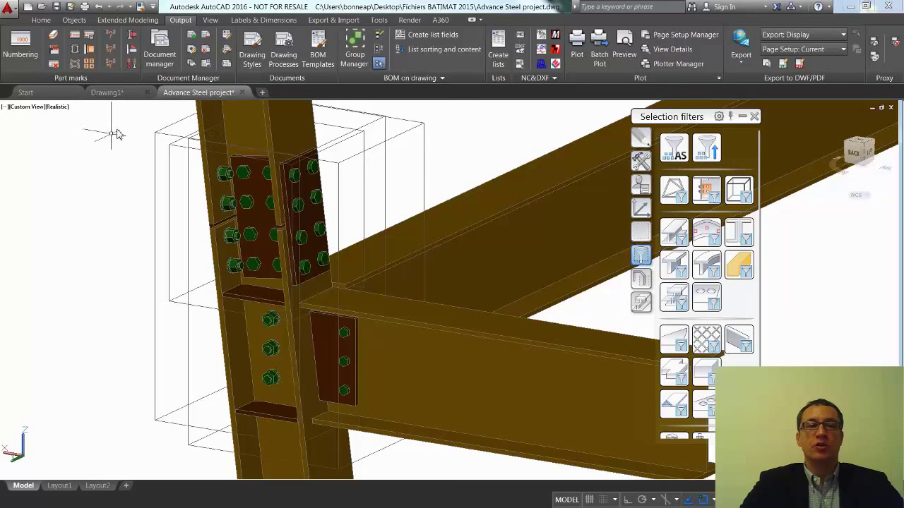
Step: In Document Manager, preview the up-to-date DXF files p1, p2, p1000 and p1003.nc.dxf
left_click(159, 57)
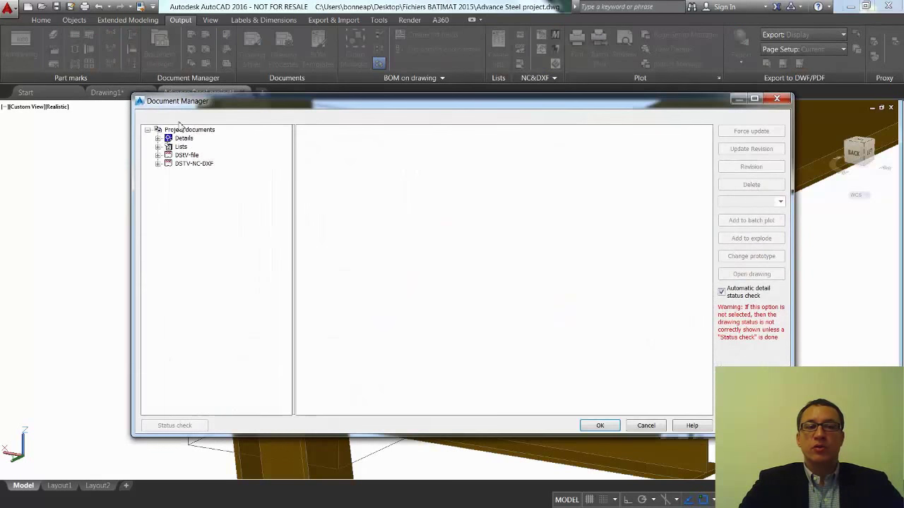
left_click(158, 163)
left_click(168, 172)
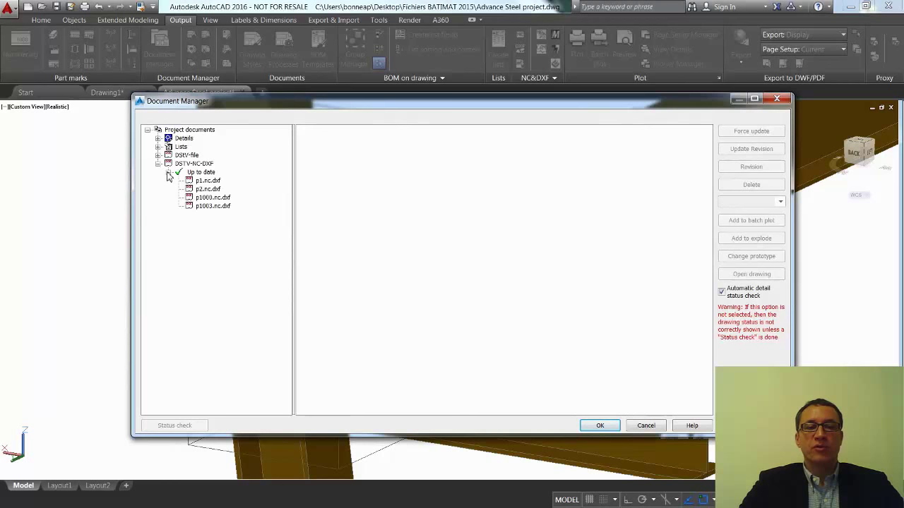
left_click(207, 182)
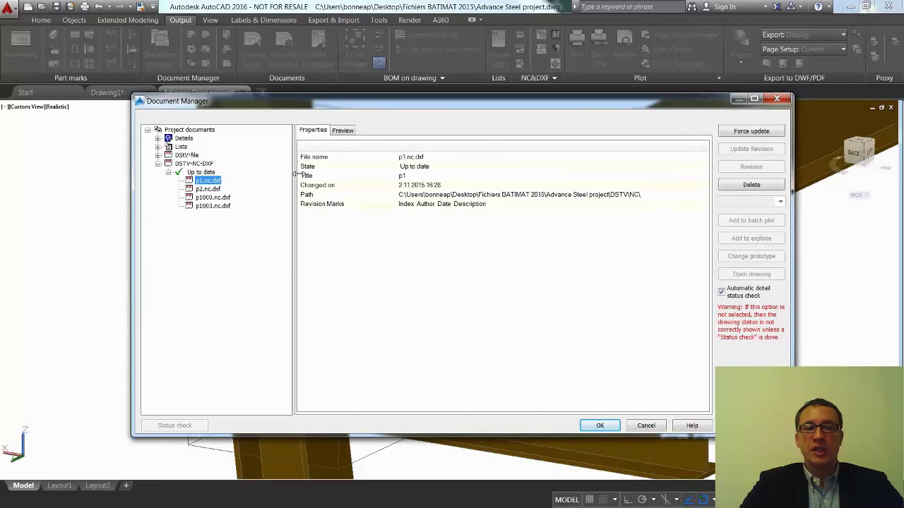
left_click(343, 131)
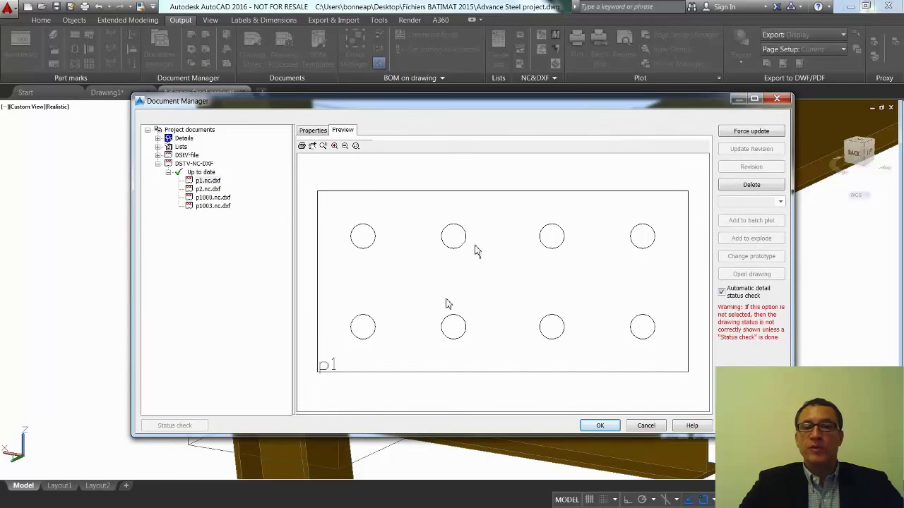
left_click(210, 189)
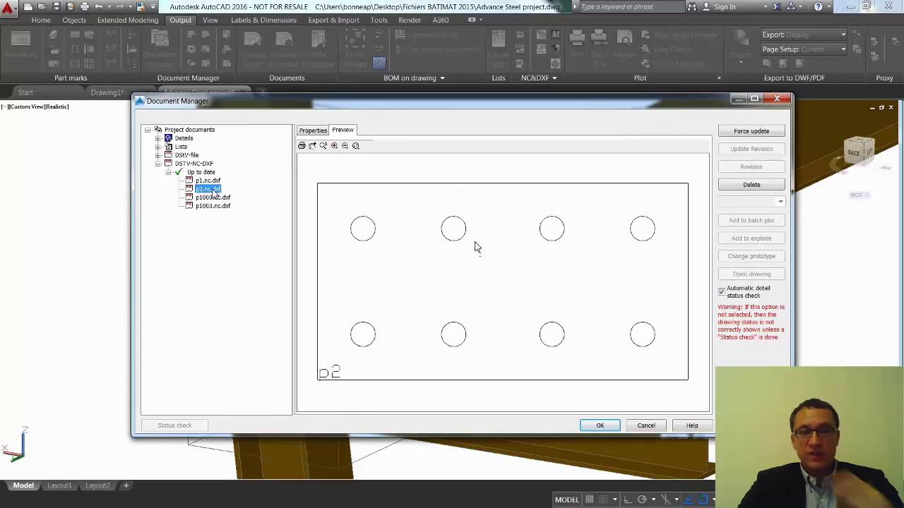
left_click(214, 198)
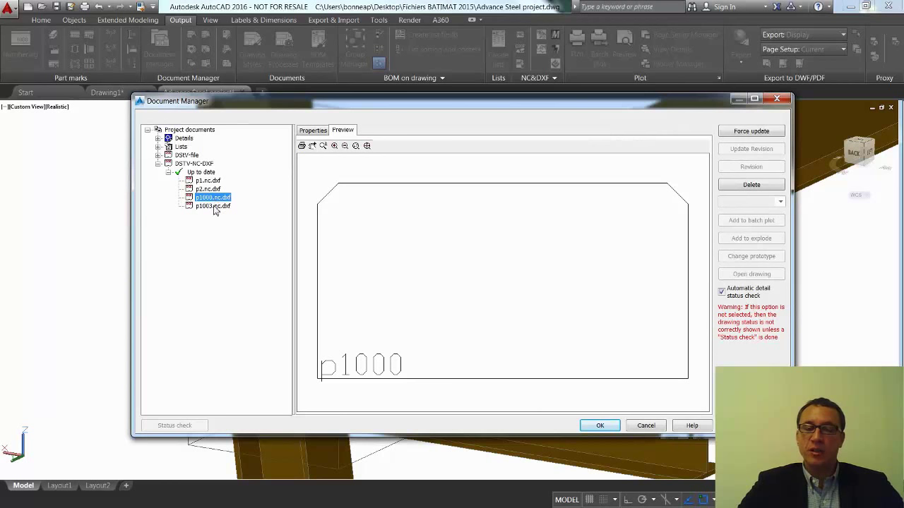
left_click(214, 207)
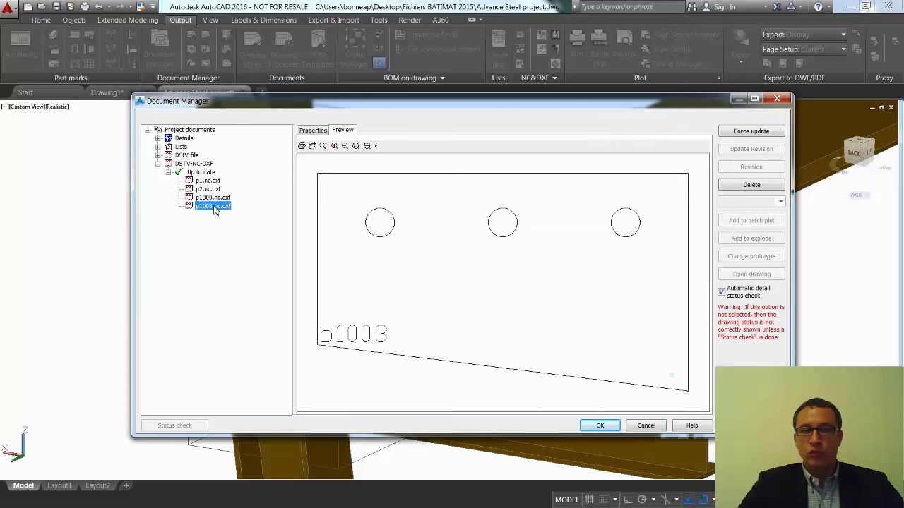
Step: Show the NC text of the up-to-date p1.nc and p1003.nc files
left_click(158, 155)
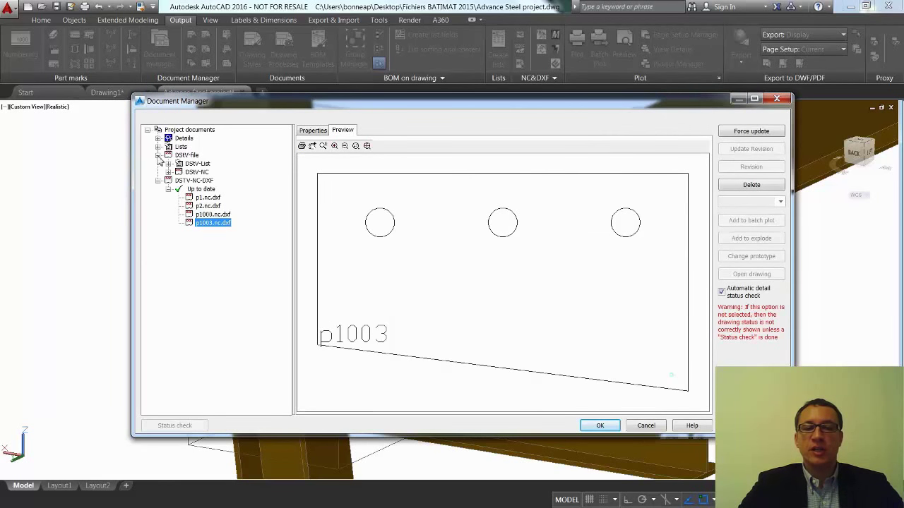
left_click(168, 172)
left_click(178, 181)
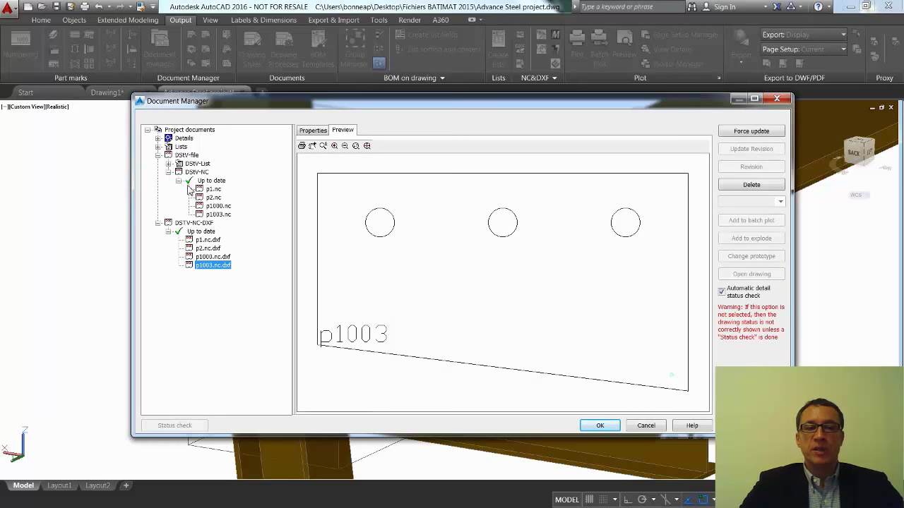
left_click(213, 190)
left_click(345, 132)
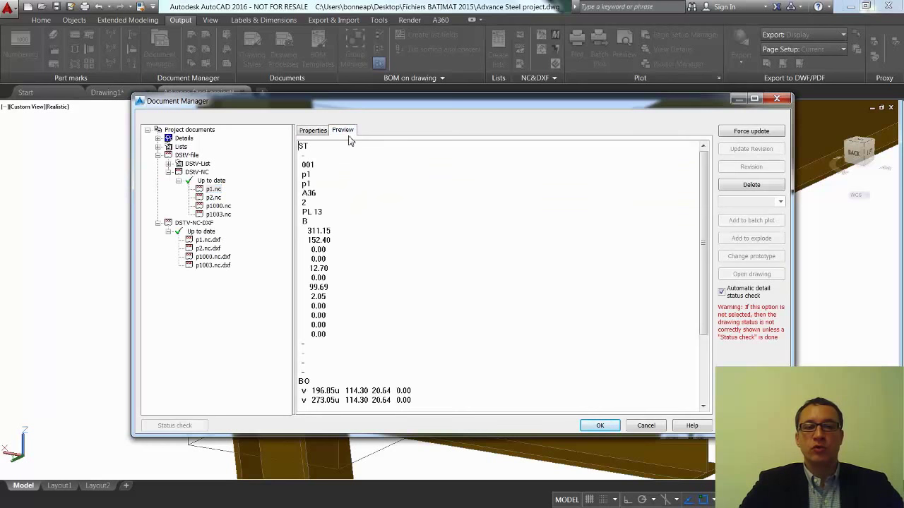
left_click_drag(705, 258, 705, 327)
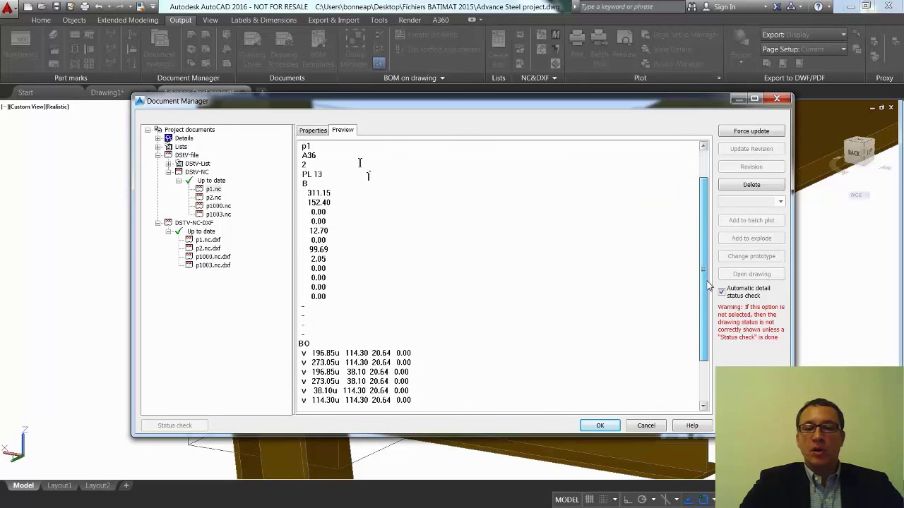
left_click(222, 216)
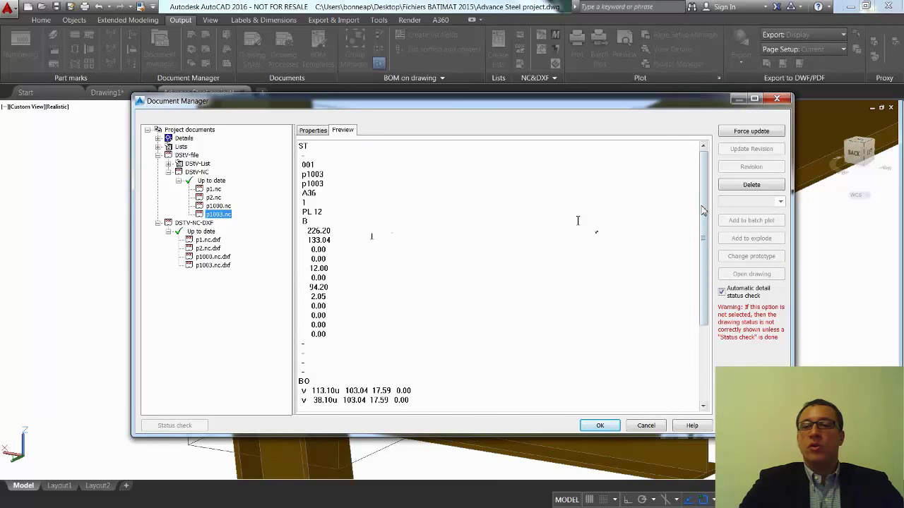
scroll(579, 212, "down", 1)
scroll(578, 212, "down", 3)
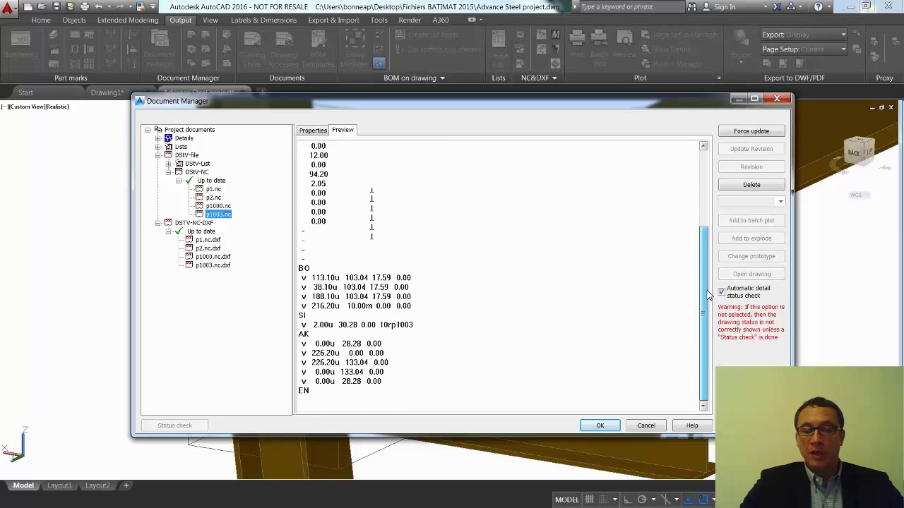
scroll(708, 296, "up", 4)
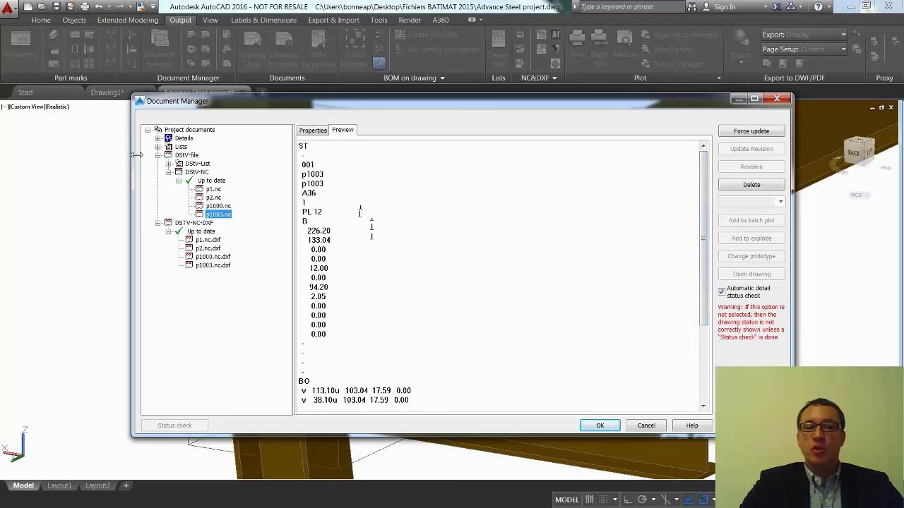
Step: Preview the p1000, p1001 and p1003 plate detail drawings
left_click(158, 139)
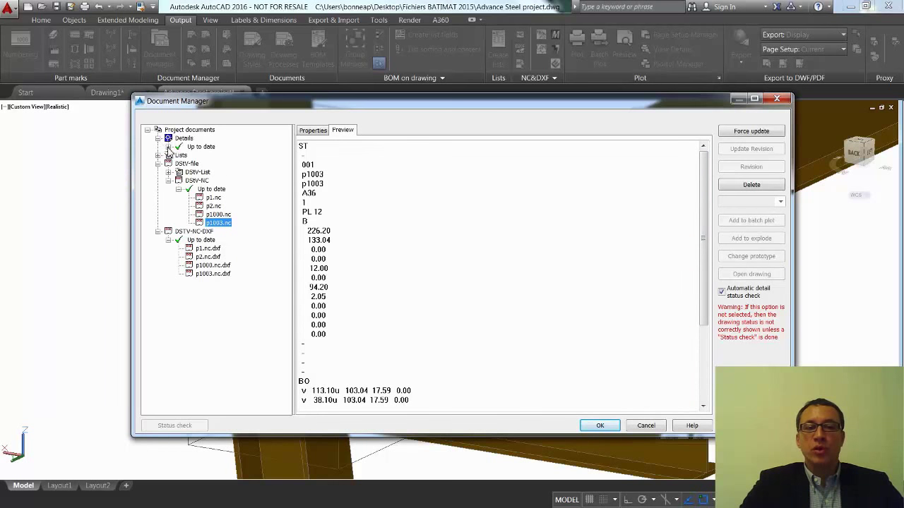
left_click(224, 156)
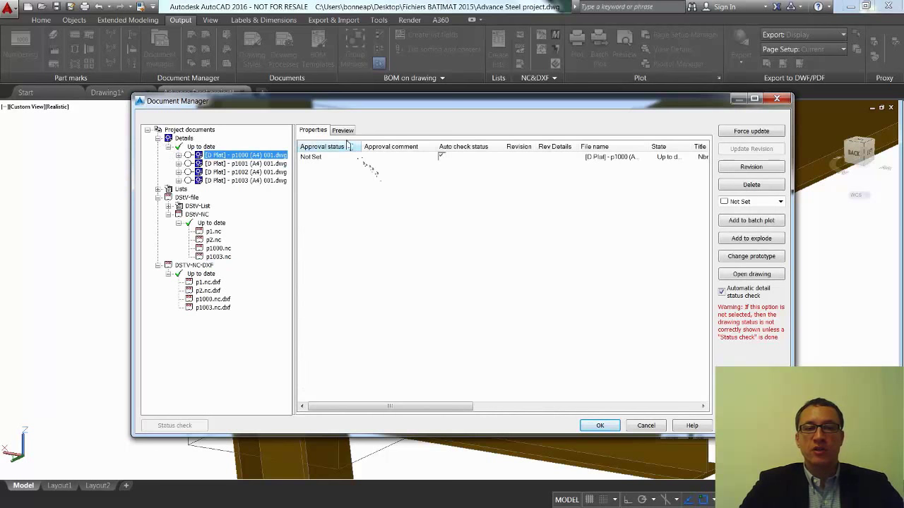
left_click_drag(294, 164, 338, 169)
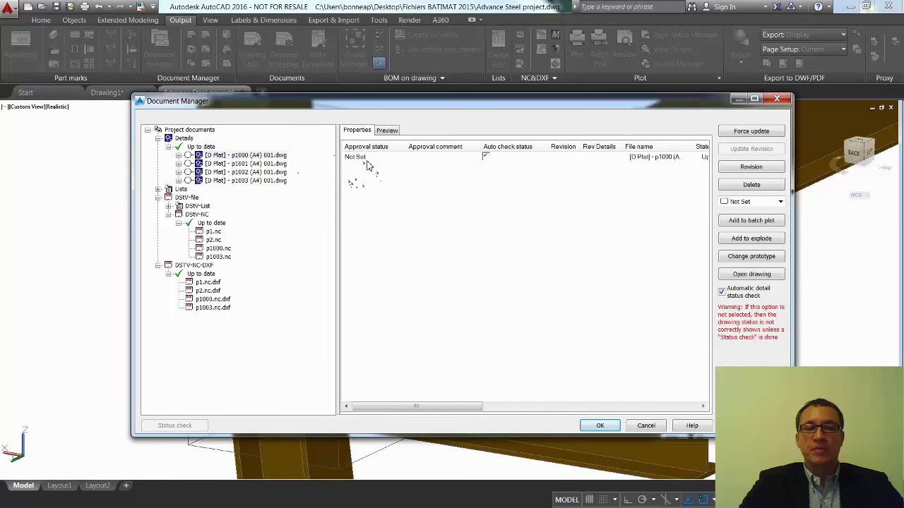
left_click(387, 131)
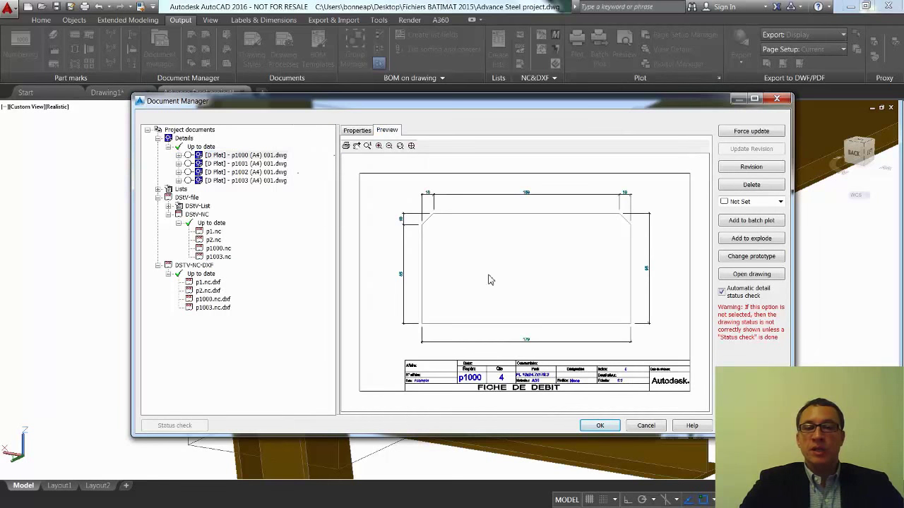
left_click(267, 164)
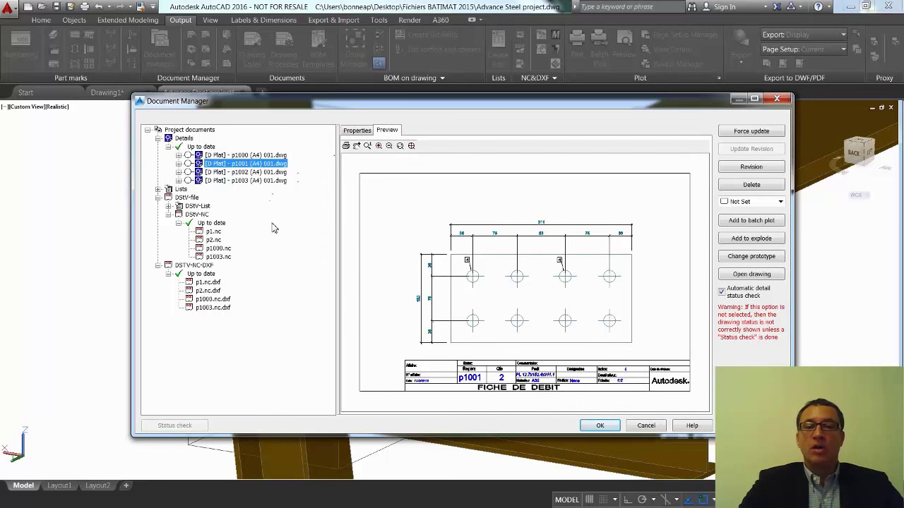
left_click(272, 182)
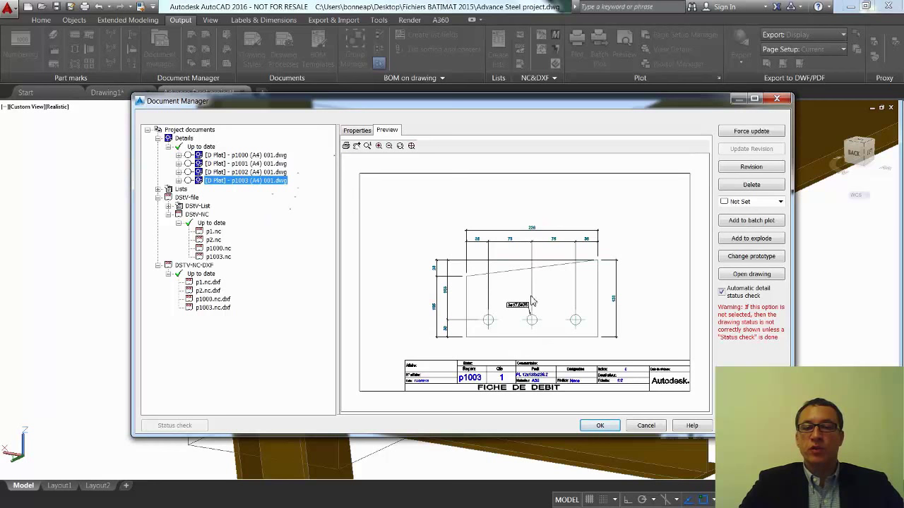
Step: Zoom and pan the p1003 preview to inspect its dimensions, including 133, then close Document Manager
scroll(502, 236, "up", 2)
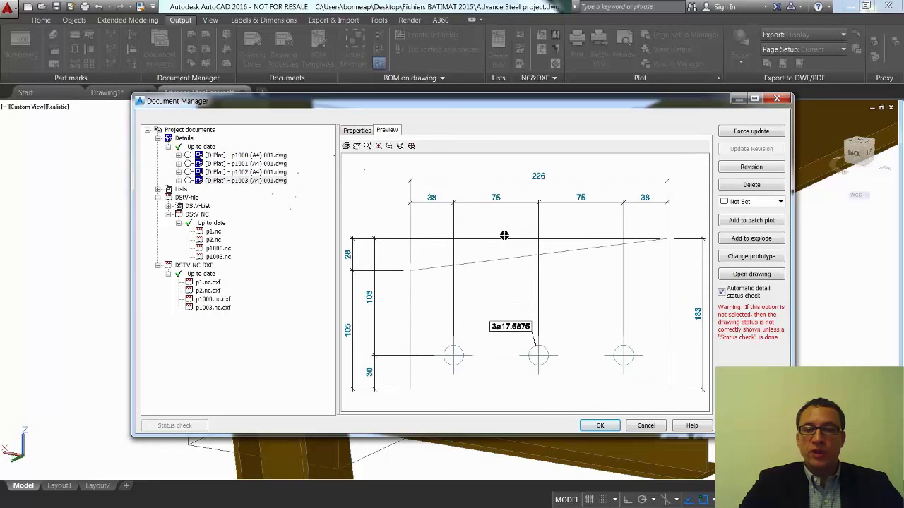
scroll(502, 228, "up", 1)
middle_click_drag(502, 229, 534, 331)
middle_click_drag(611, 320, 428, 303)
middle_click_drag(569, 344, 528, 214)
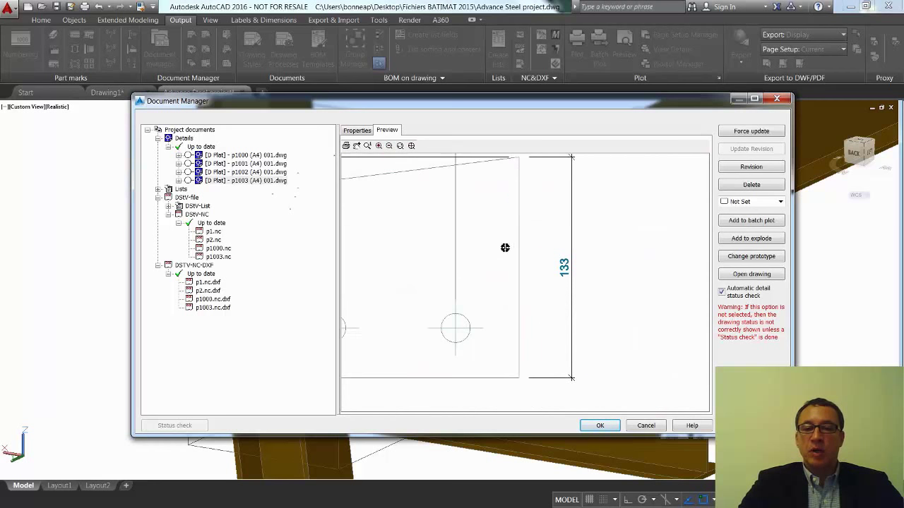
scroll(528, 257, "down", 1)
scroll(530, 257, "down", 1)
scroll(530, 257, "down", 2)
scroll(528, 256, "down", 1)
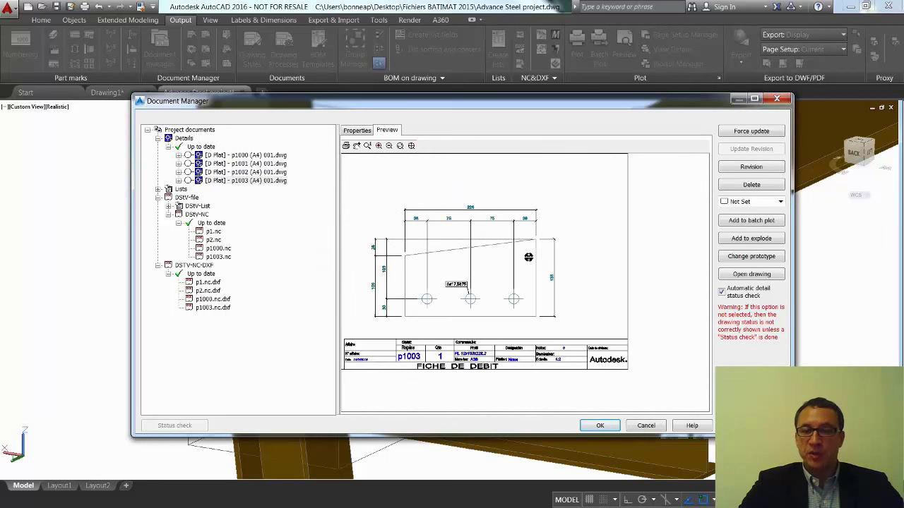
scroll(528, 256, "down", 1)
scroll(591, 271, "down", 1)
middle_click_drag(592, 272, 587, 275)
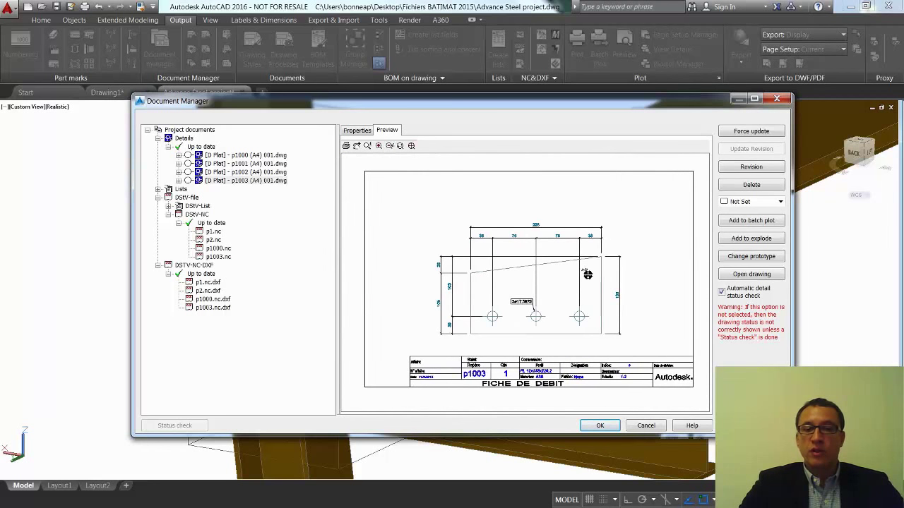
left_click(600, 425)
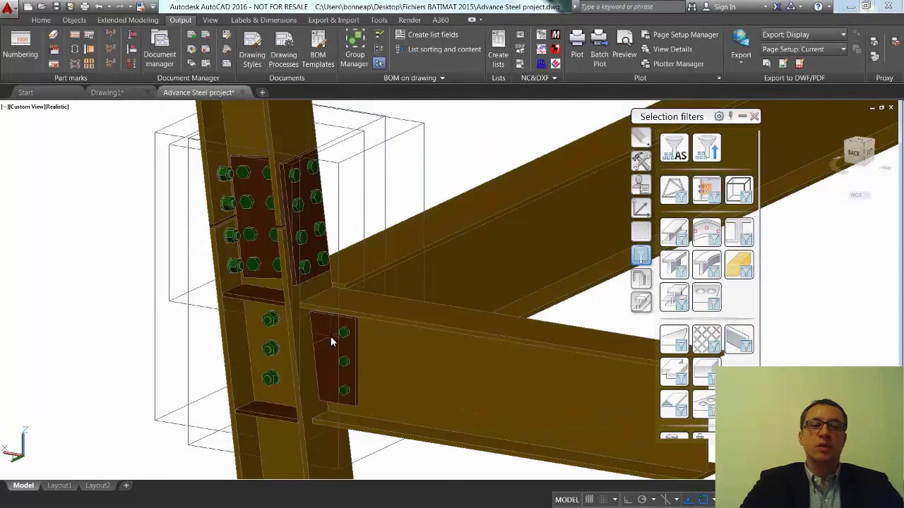
Step: Open the shear plate's Advance Joint Properties at the Plate & bolts vertical bolt settings
left_click(331, 341)
right_click(398, 200)
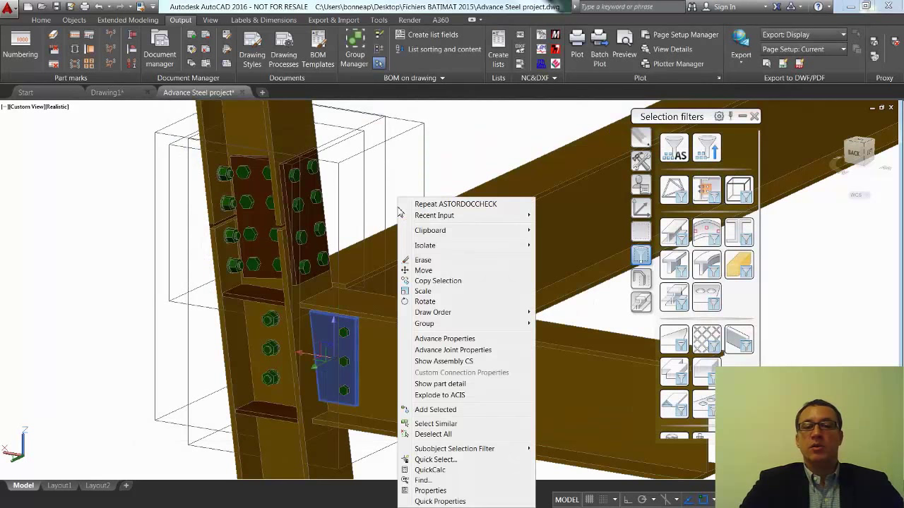
left_click(452, 350)
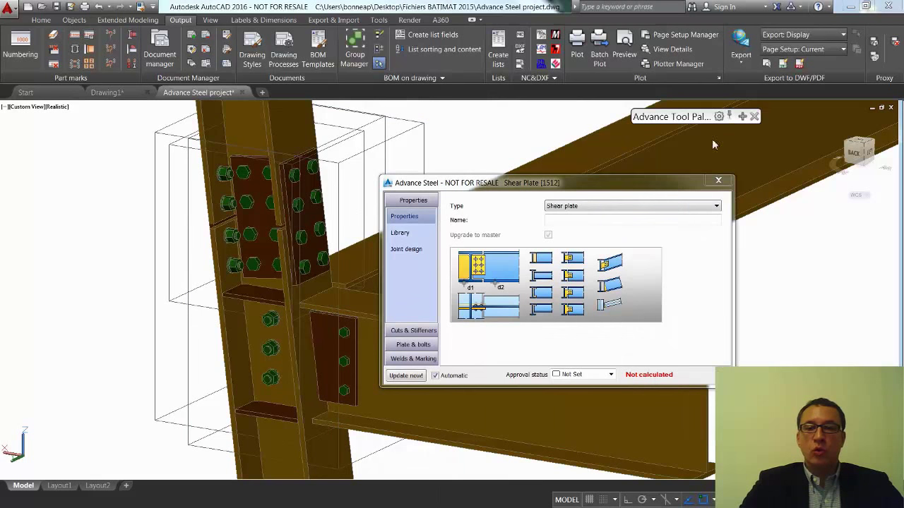
left_click_drag(627, 187, 691, 223)
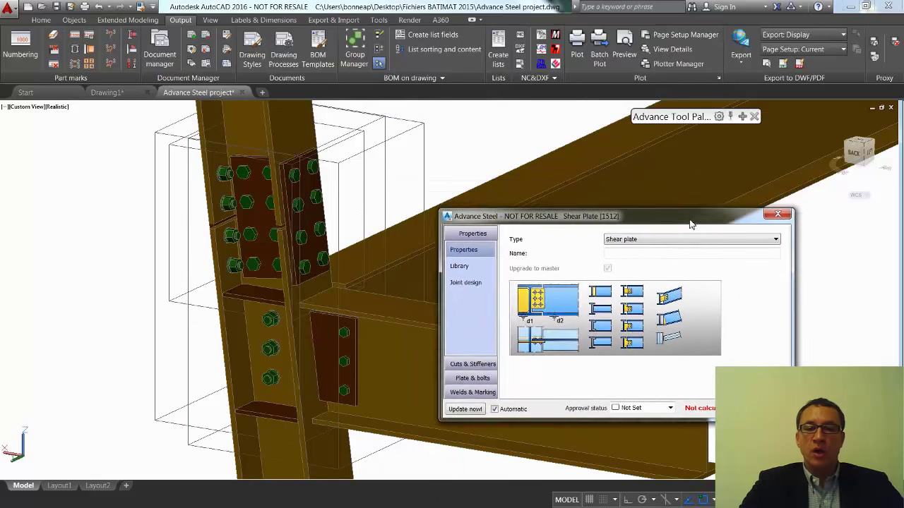
left_click(492, 381)
left_click(484, 349)
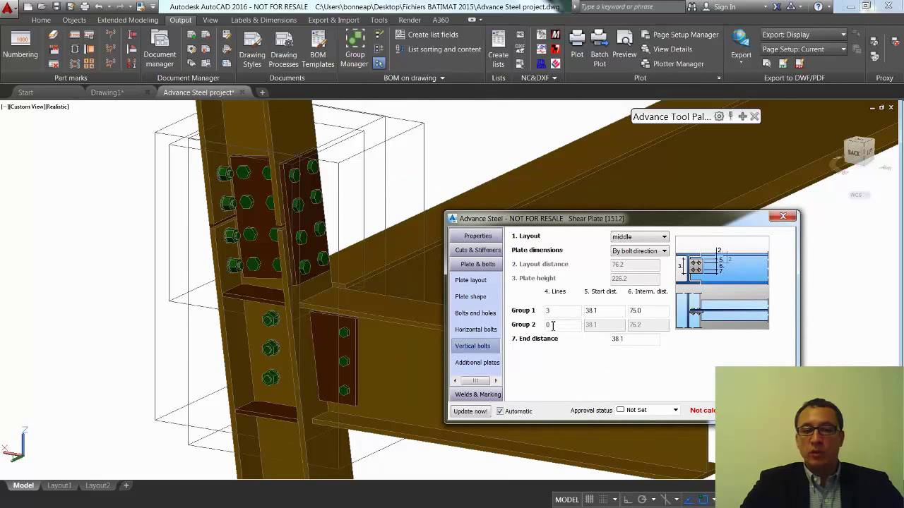
Step: Set Group 1 vertical bolts to 2 lines with 150 intermediate distance
double_click(630, 310)
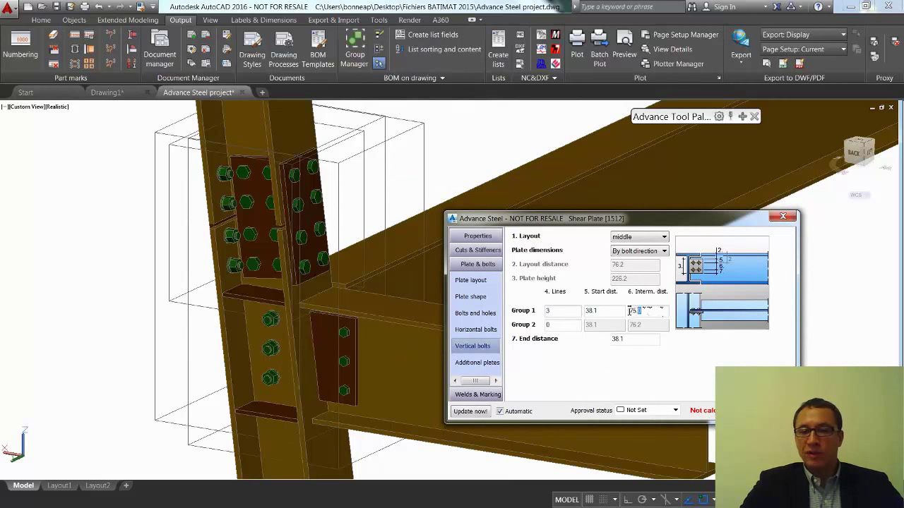
double_click(558, 311)
type("2")
key("Return")
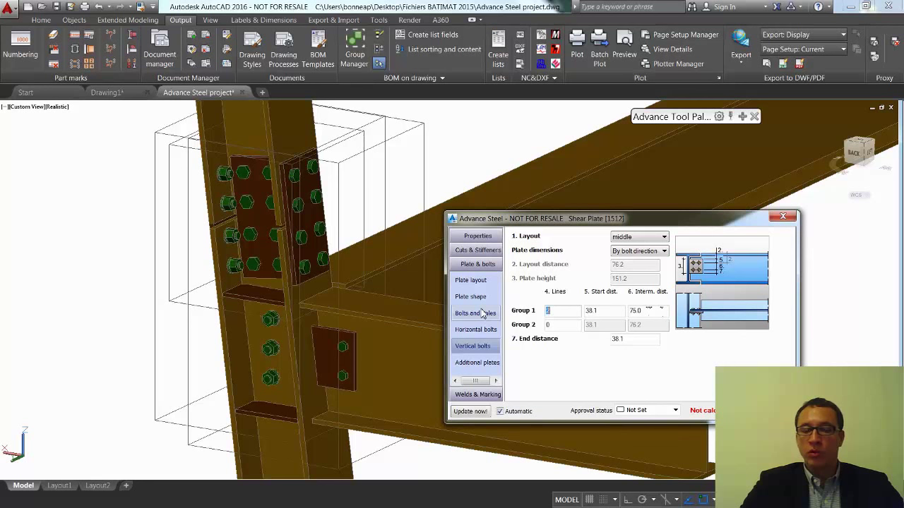
key("Tab")
key("Tab")
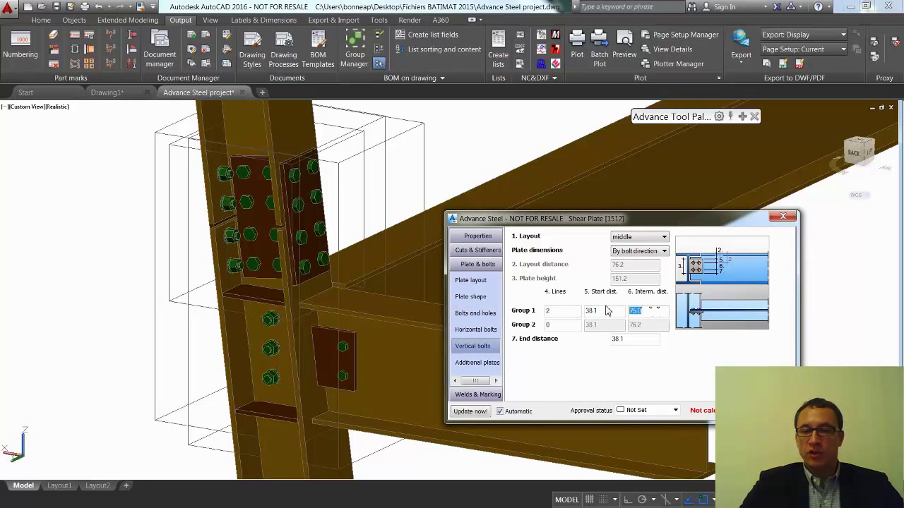
type("1")
key("Return")
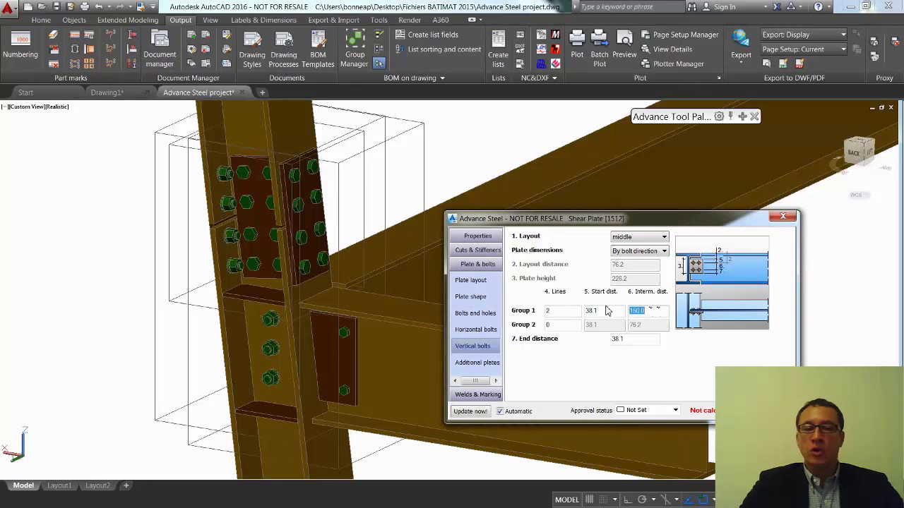
left_click(781, 219)
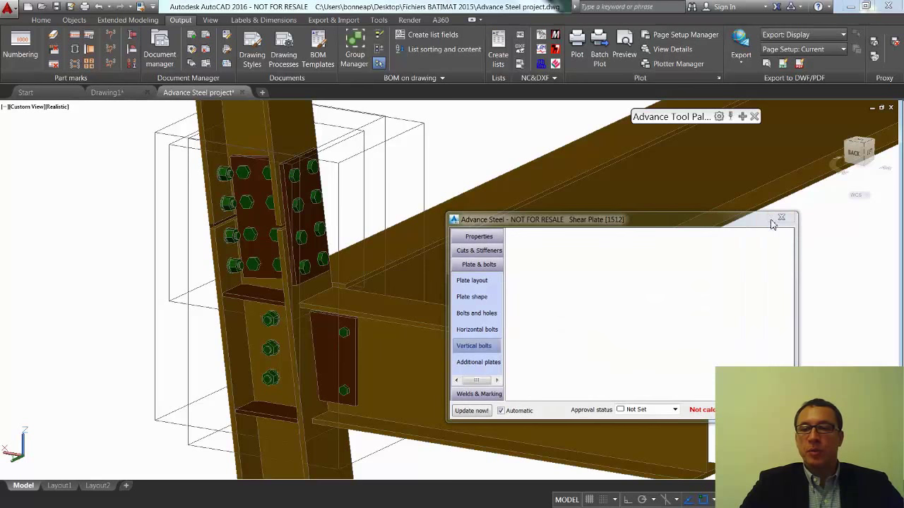
Step: Check the shear plate's part mark on its Naming tab, then save the model
double_click(319, 364)
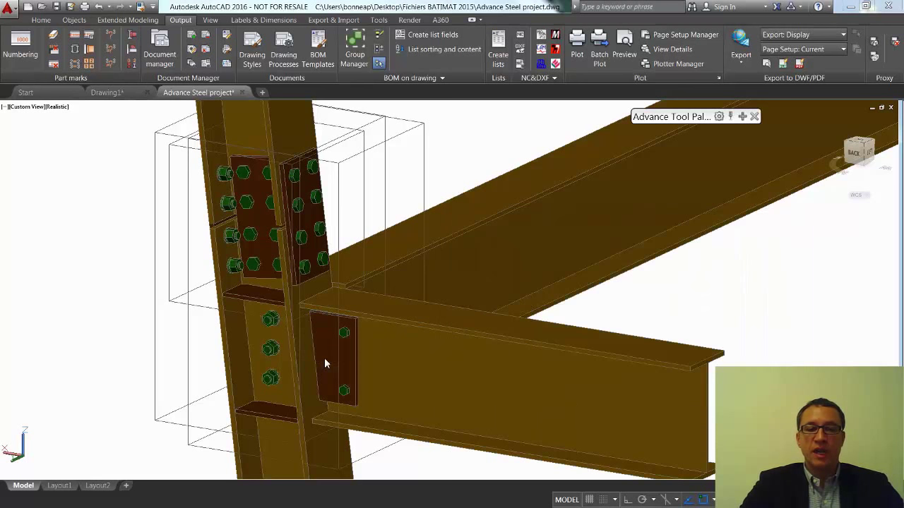
left_click(475, 273)
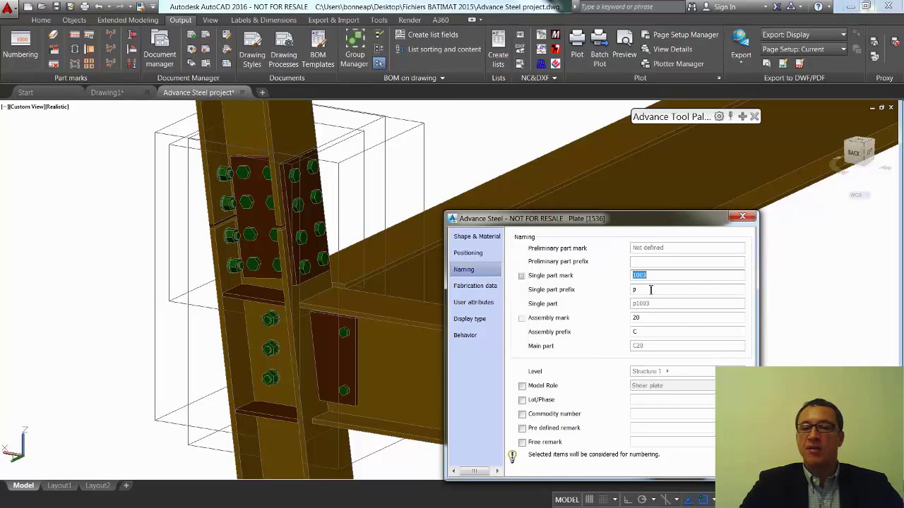
left_click(742, 216)
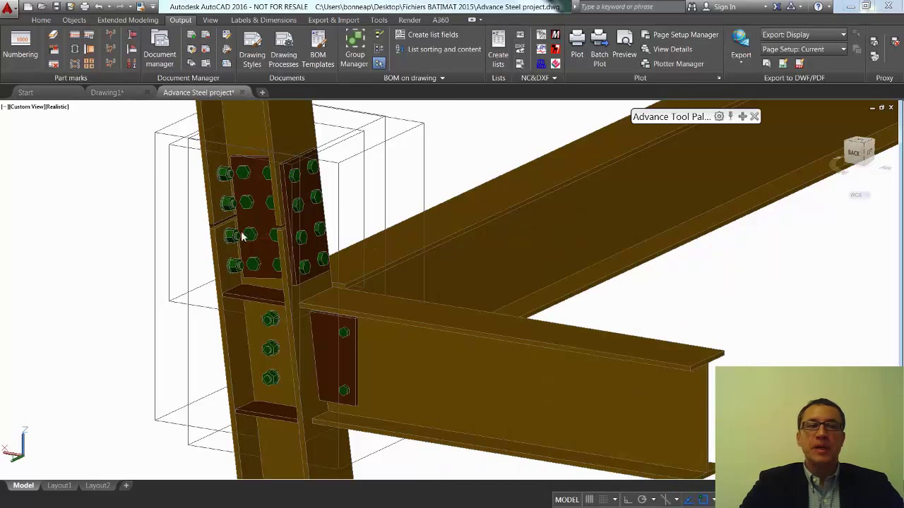
left_click(58, 9)
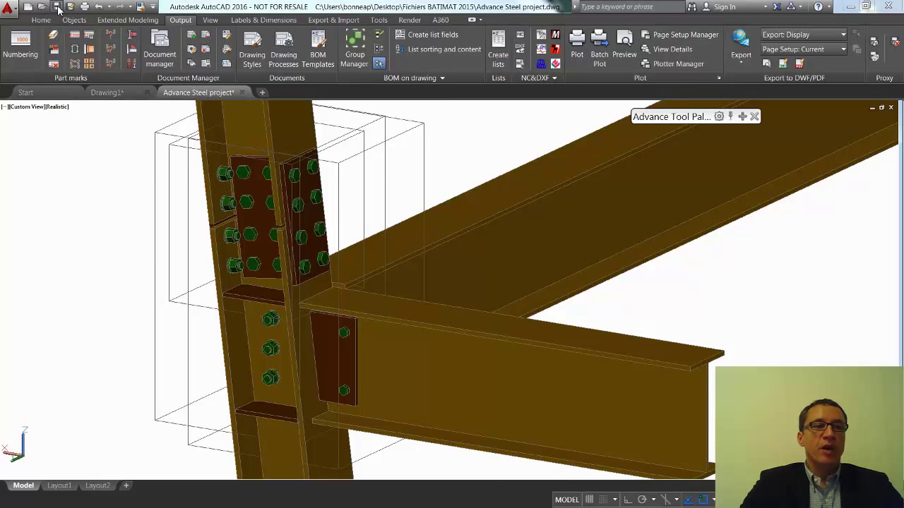
Step: Renumber all model parts with the default numbering settings
left_click(21, 56)
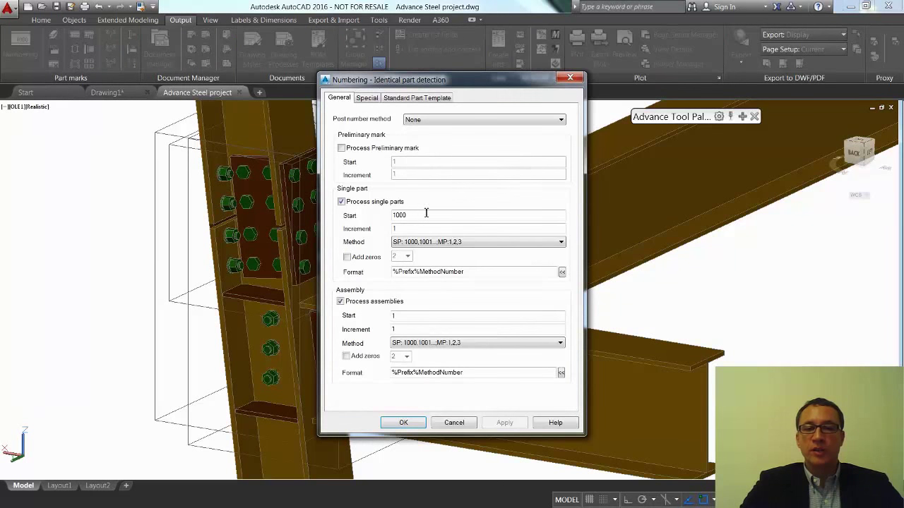
left_click(413, 424)
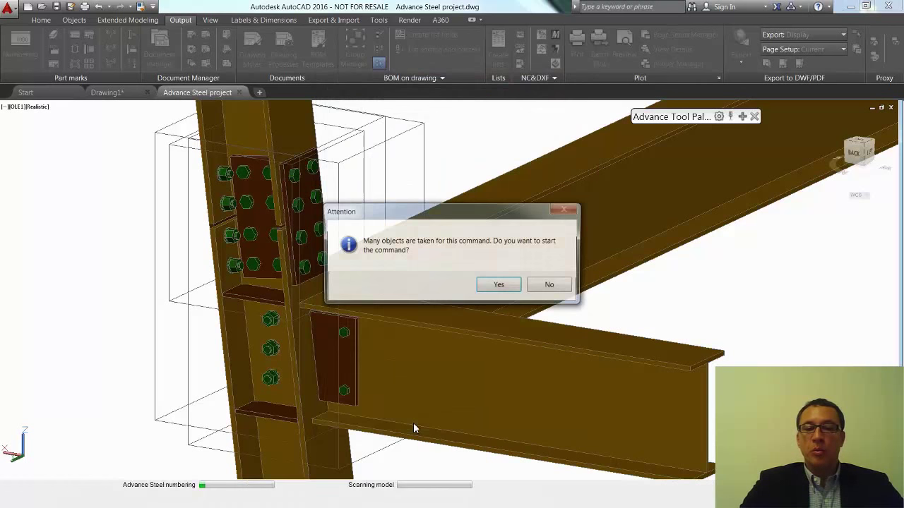
left_click(499, 286)
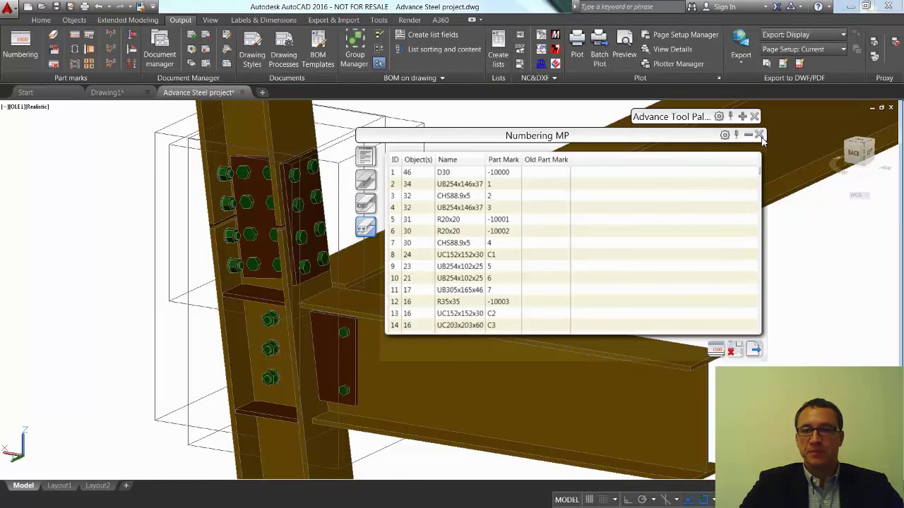
left_click(760, 135)
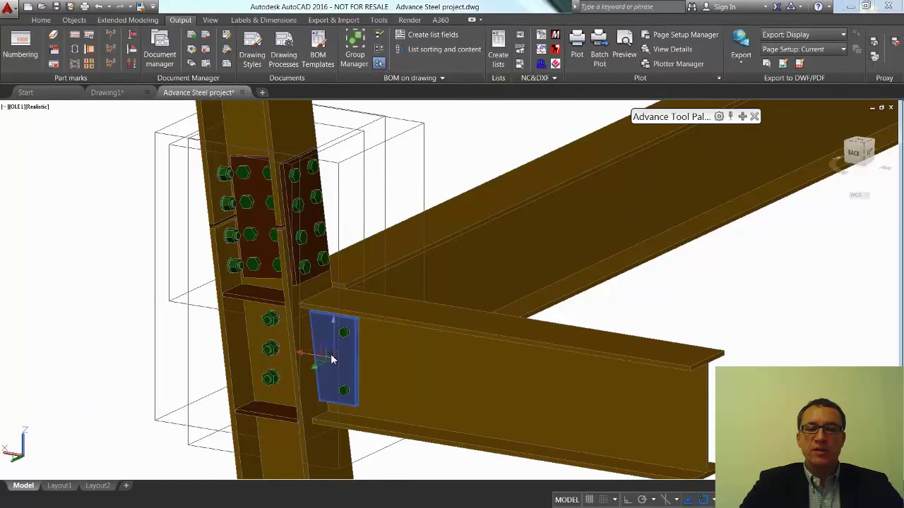
Step: Confirm the shear plate still carries part mark p1003 after renumbering
double_click(332, 359)
left_click(464, 270)
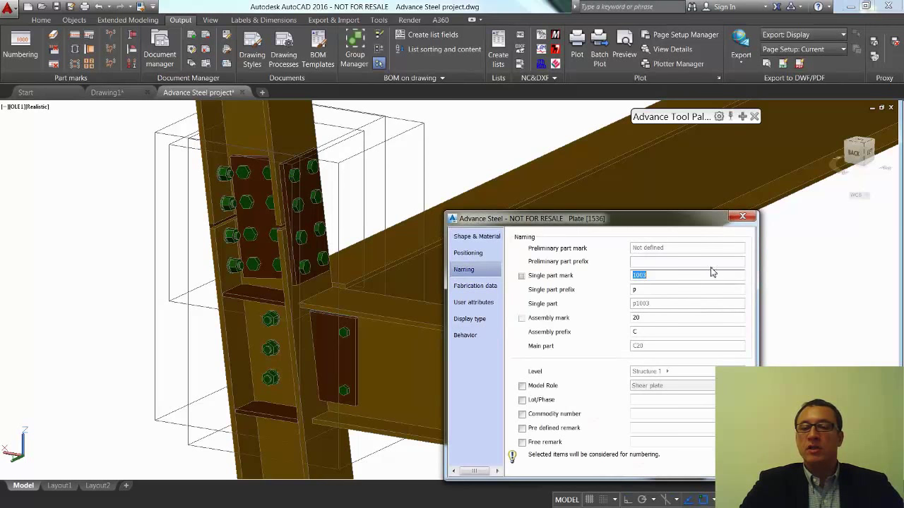
left_click(742, 216)
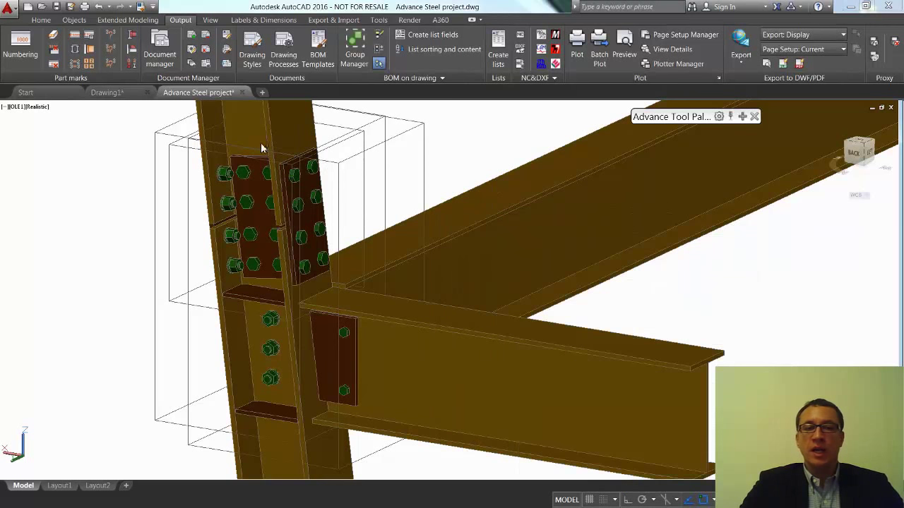
Step: Force-update p1003.nc.dxf from the DSTV-NC-DXF Update required list in Document Manager
left_click(160, 54)
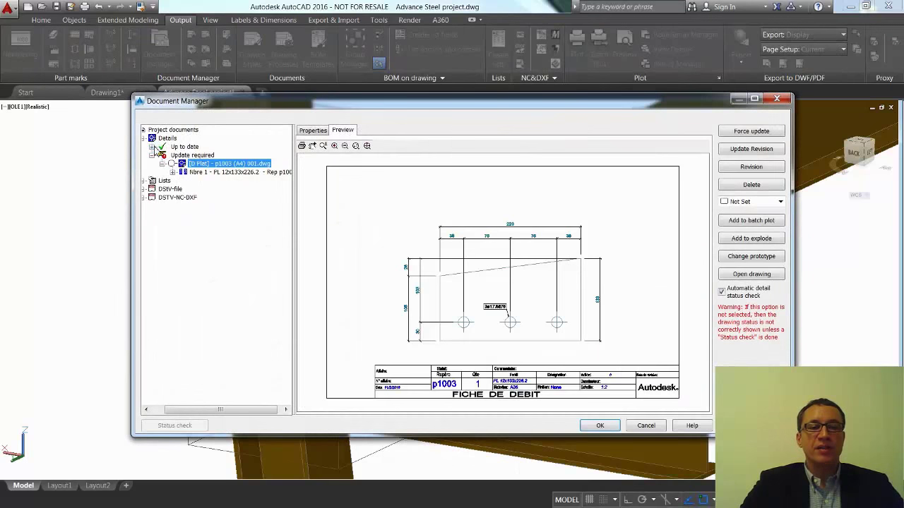
left_click_drag(351, 235, 353, 236)
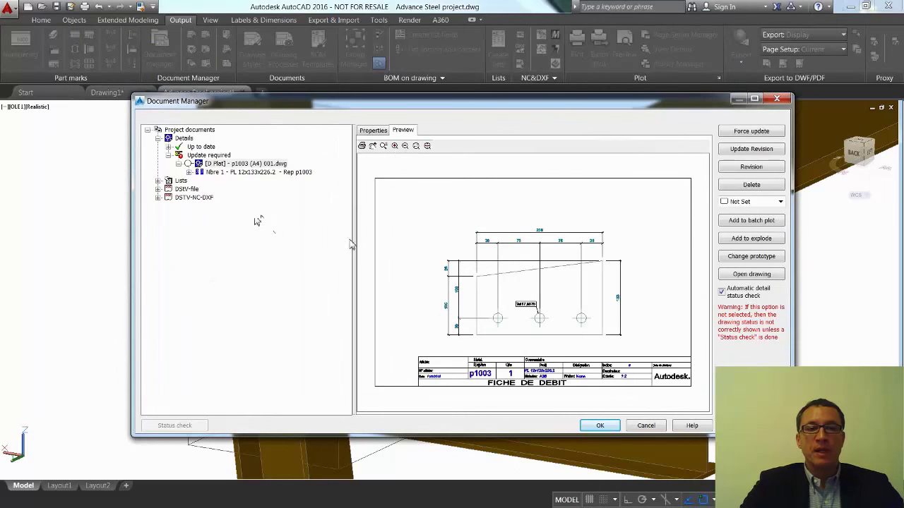
left_click(160, 199)
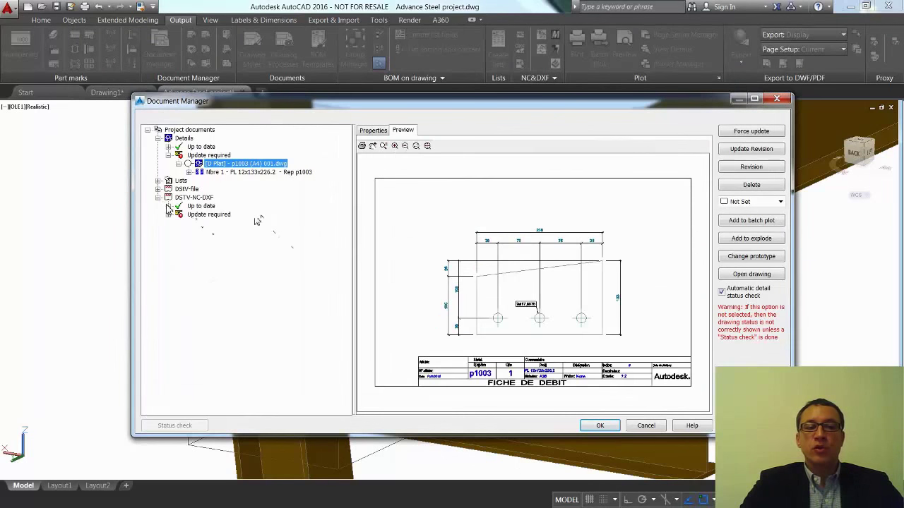
left_click(168, 206)
left_click(168, 240)
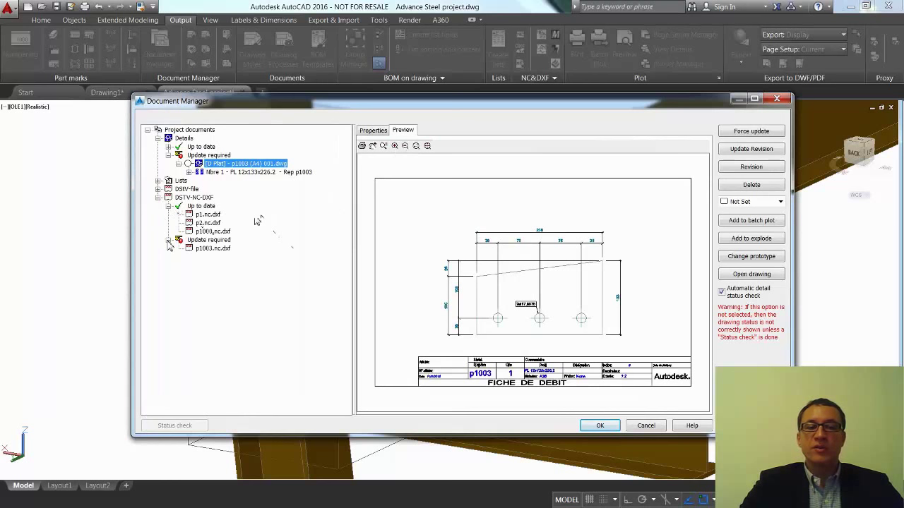
left_click(214, 248)
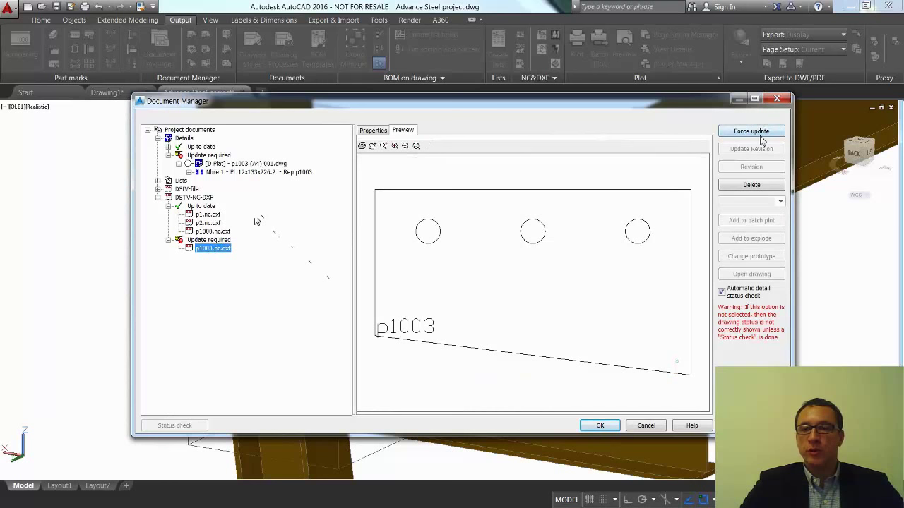
left_click(751, 133)
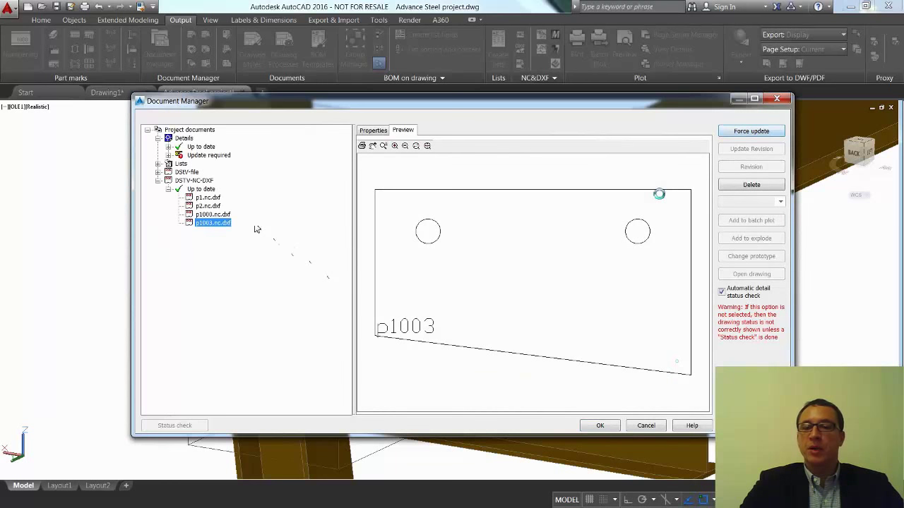
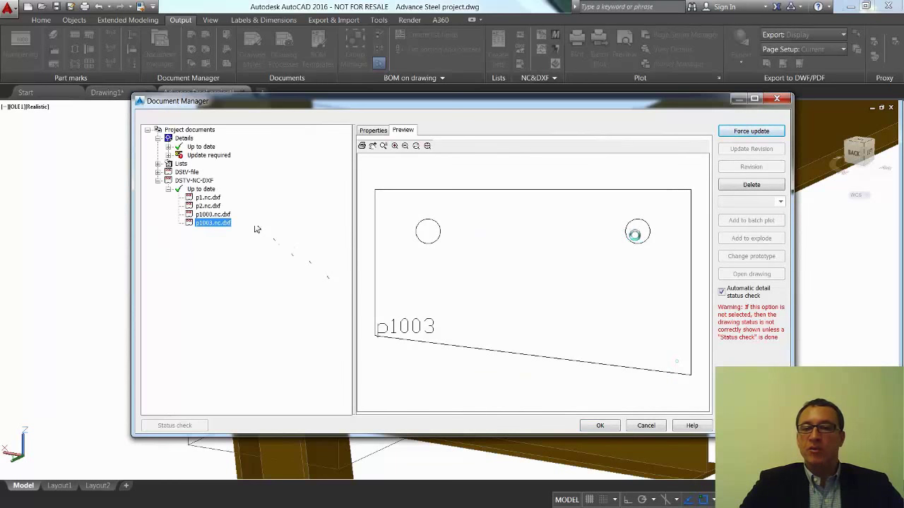
Step: Force-update p1003.nc from the DStV-NC files that need an update
left_click(158, 172)
left_click(168, 189)
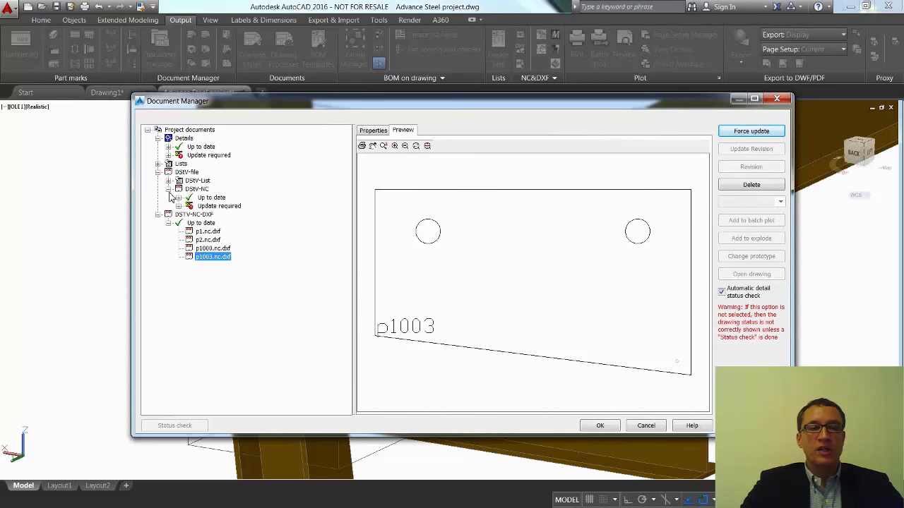
left_click(179, 198)
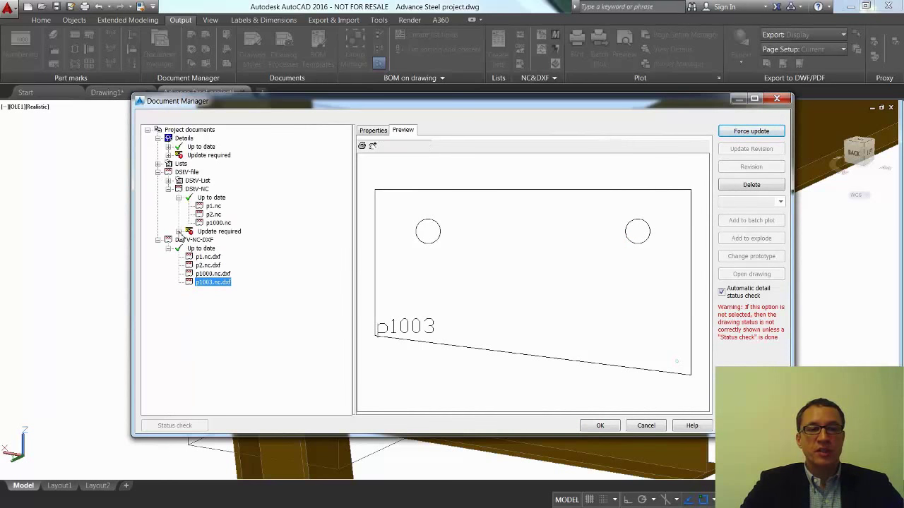
left_click(179, 232)
left_click(224, 240)
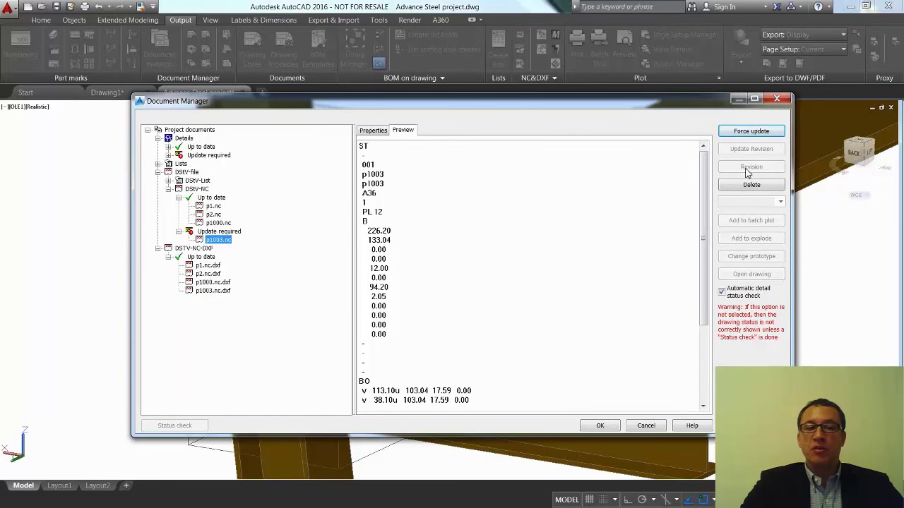
left_click(763, 134)
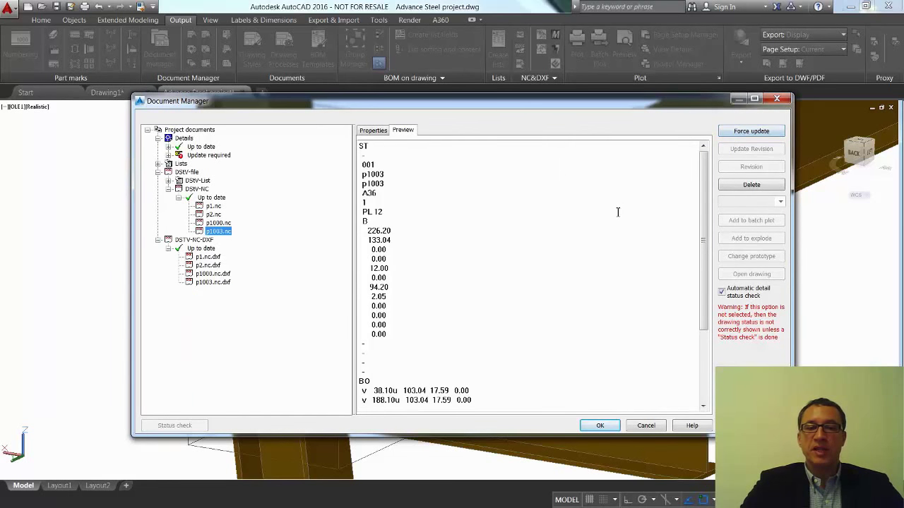
Step: Preview the p1003 plate drawing listed under Details as needing an update
mouse_move(705, 200)
left_mouse_down()
mouse_move(705, 262)
mouse_move(699, 185)
left_mouse_up()
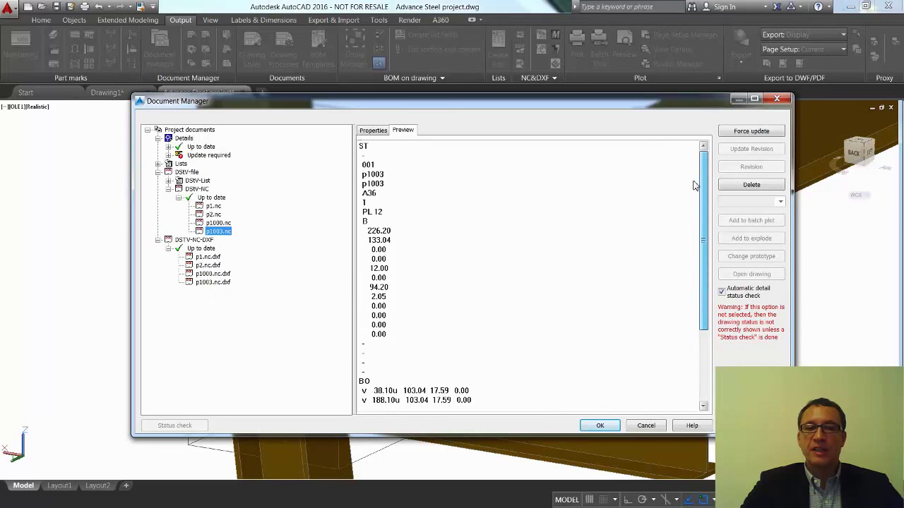
left_click(169, 156)
left_click(250, 164)
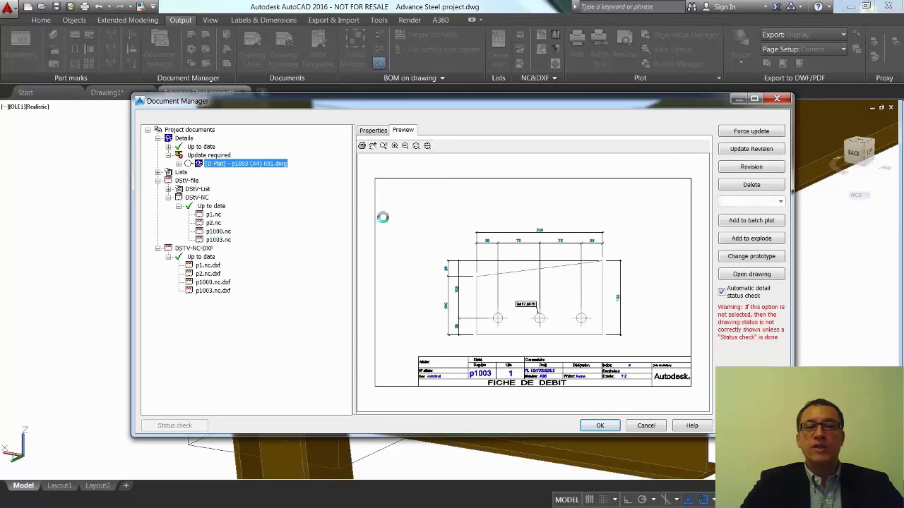
Step: Add revision A, 'Nbre trous modifiés', with the author's initials to p1003, keep a backup, and apply
left_click(751, 152)
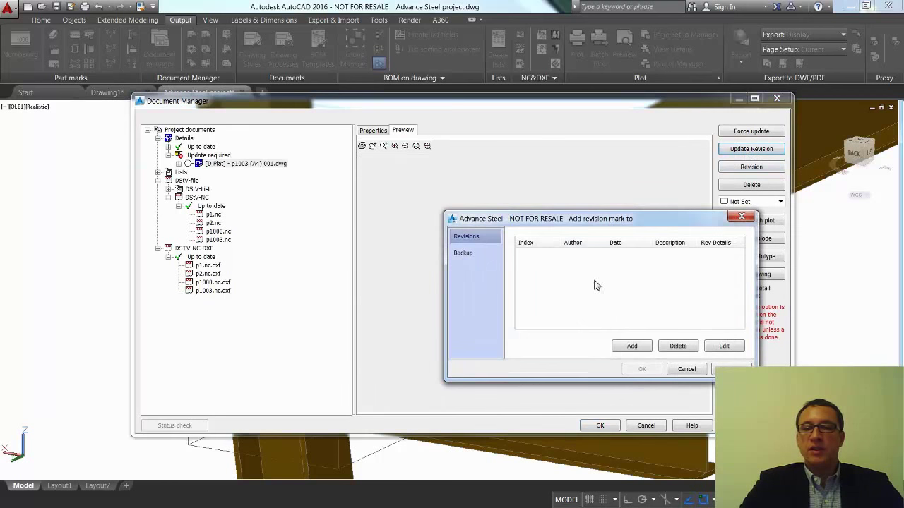
left_click(634, 345)
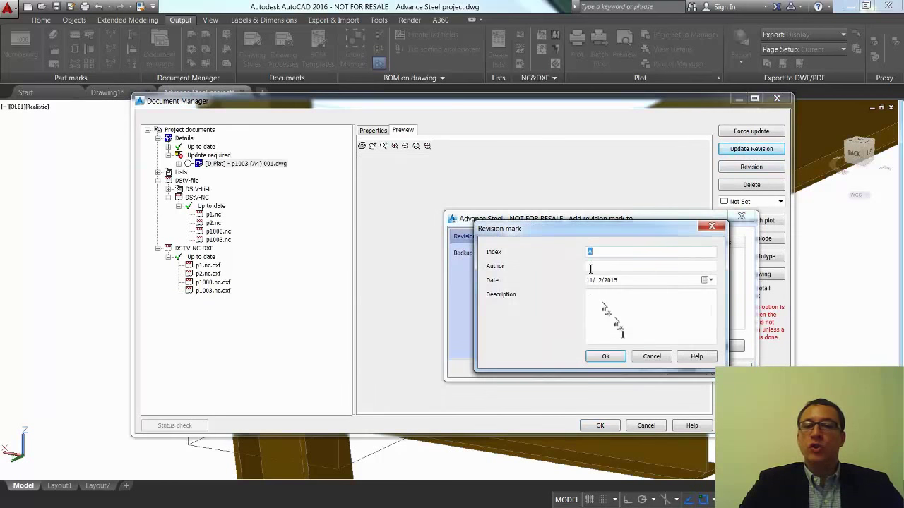
left_click(591, 267)
type("PAT")
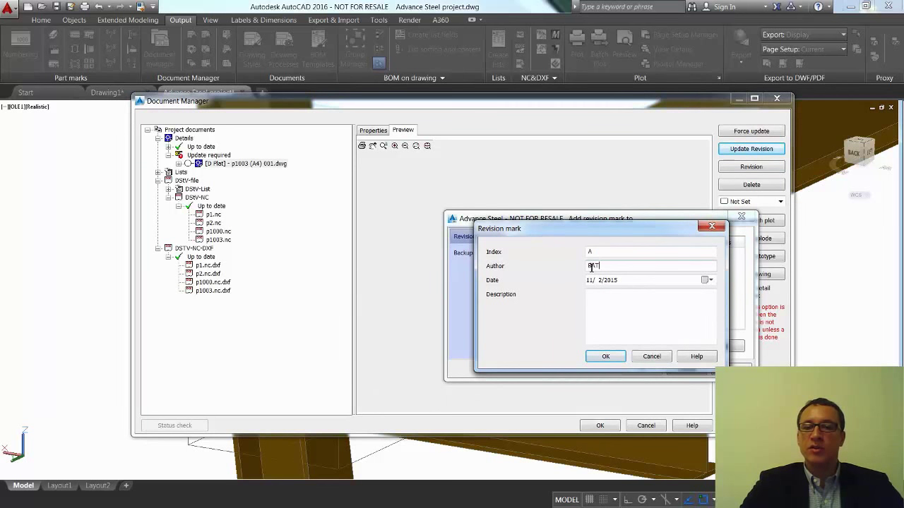
type("IMAT")
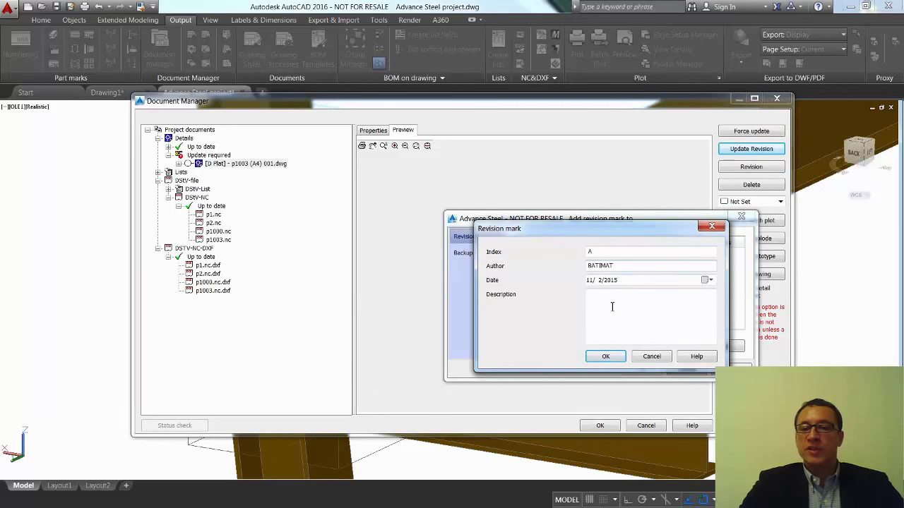
left_click(613, 308)
type("Nbre trous modifiés")
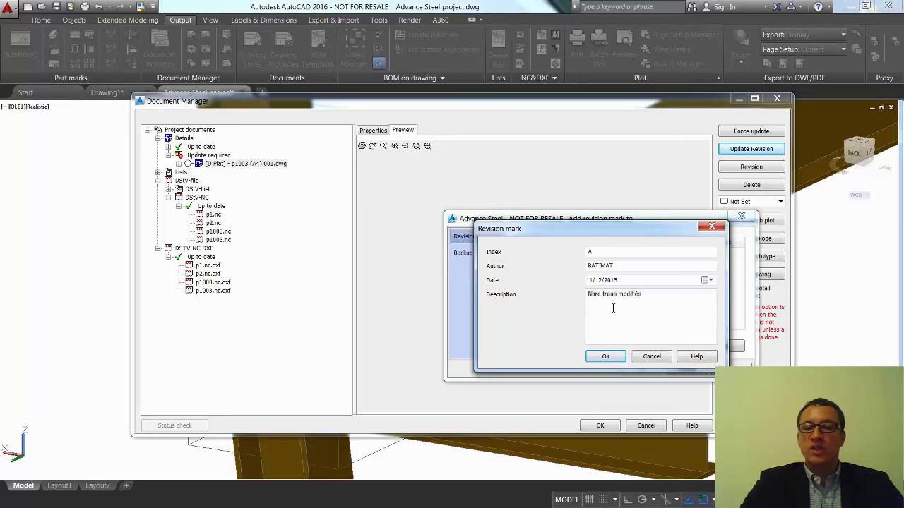
left_click(615, 357)
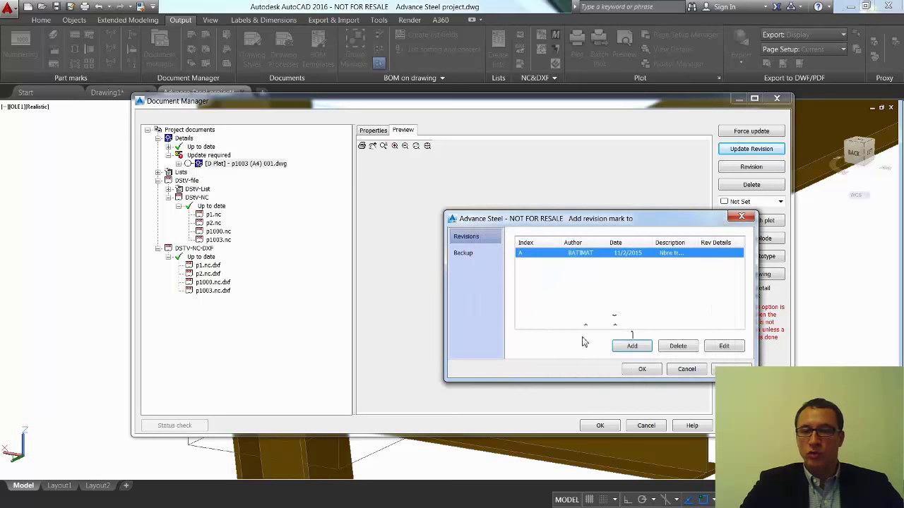
left_click(472, 256)
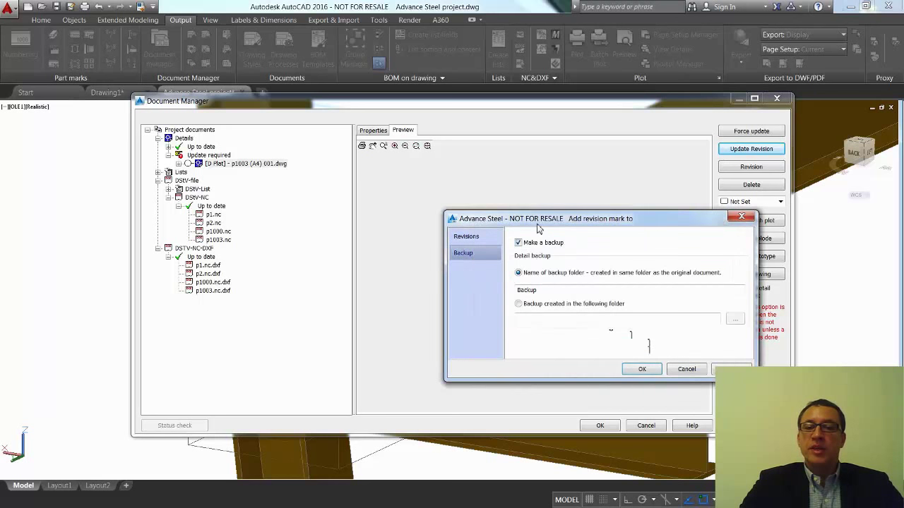
left_click(641, 368)
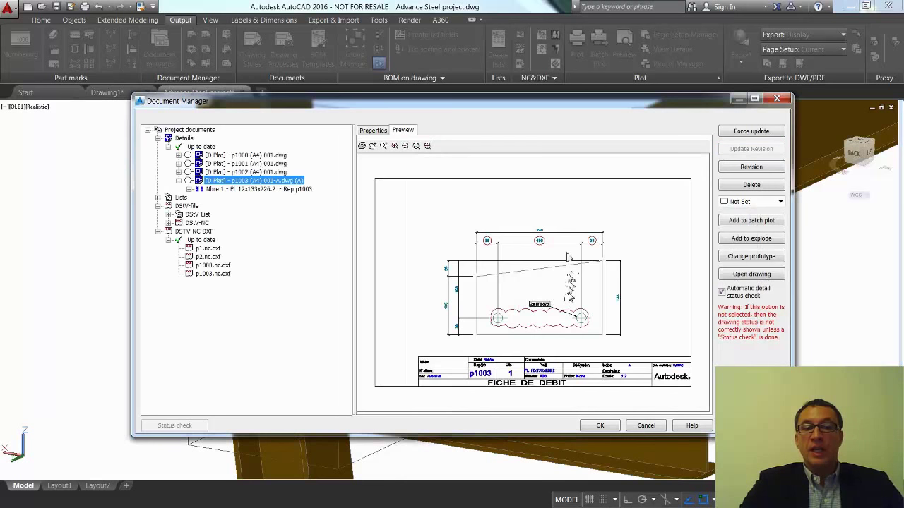
Step: Zoom into the p1003 preview to inspect the revision clouds
left_click(553, 285)
scroll(541, 254, "up", 3)
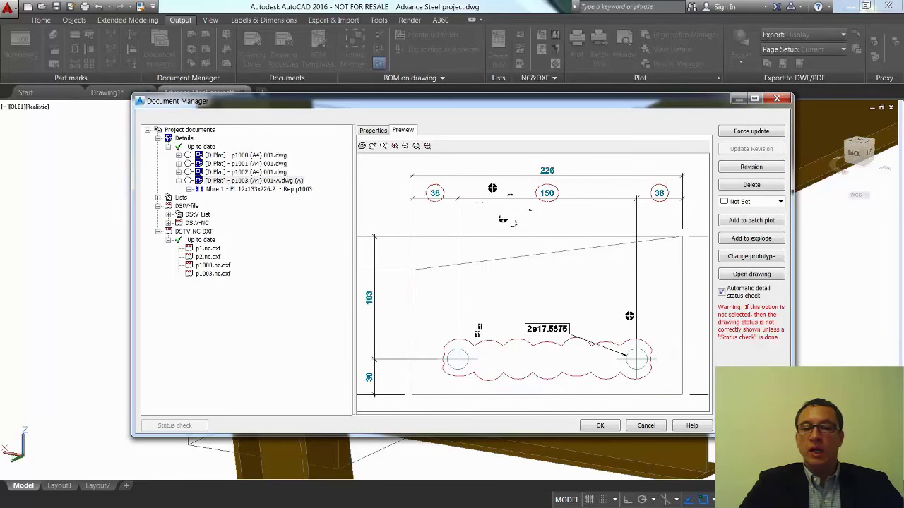
scroll(617, 315, "down", 2)
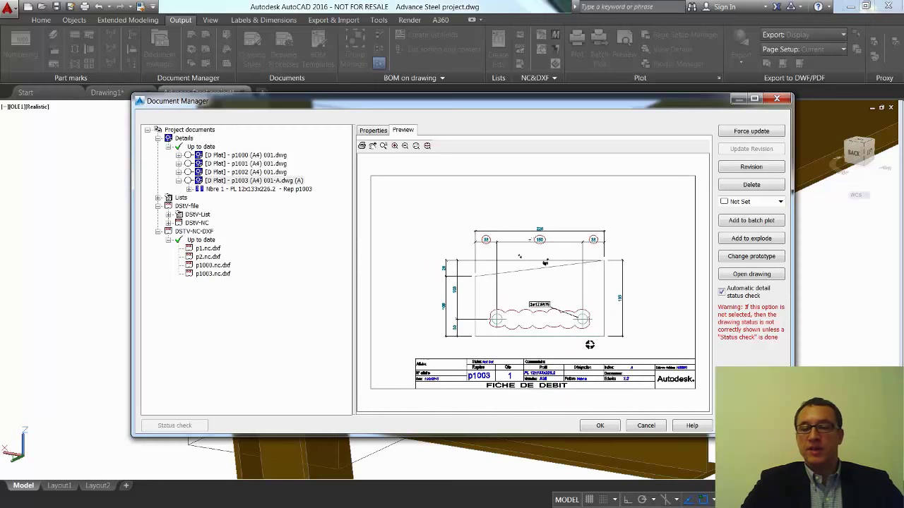
scroll(585, 346, "up", 2)
scroll(539, 321, "up", 1)
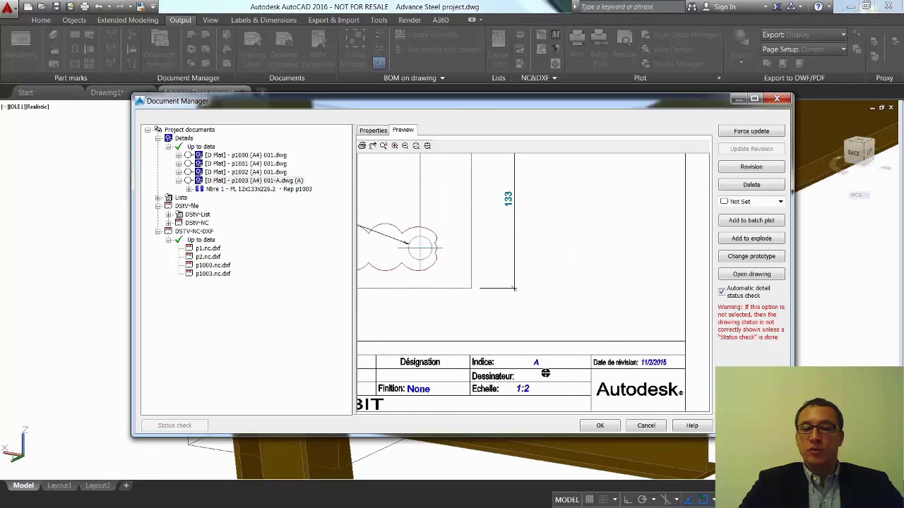
scroll(550, 381, "up", 2)
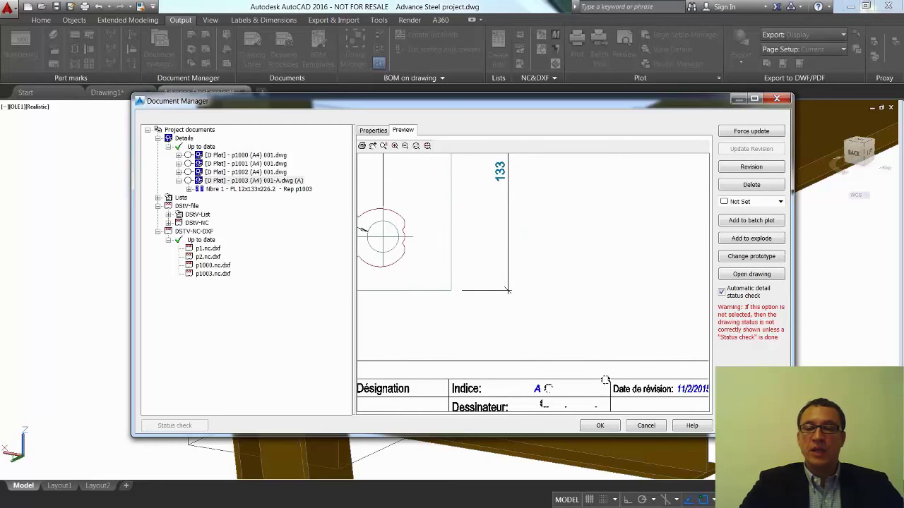
Step: Check the title block shows index A dated 11/2/2015, then close Document Manager
middle_click_drag(630, 385, 530, 290)
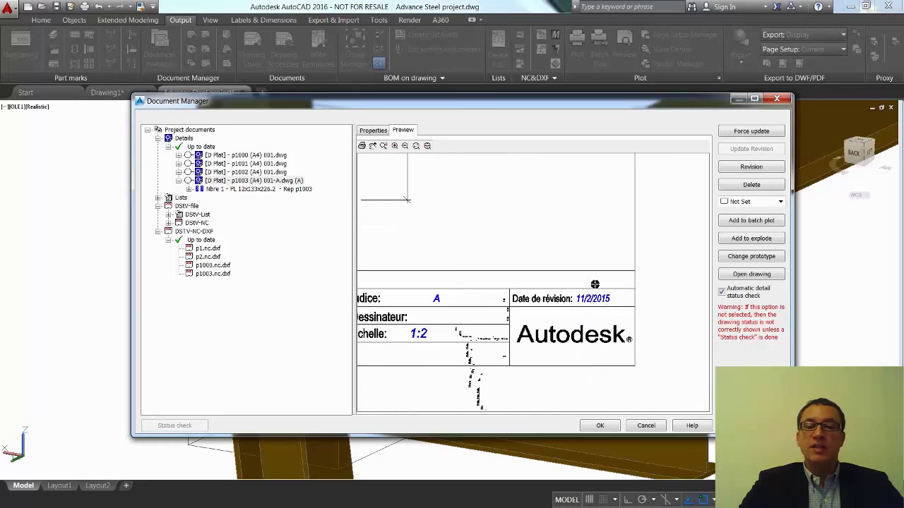
scroll(490, 290, "down", 1)
scroll(490, 291, "down", 1)
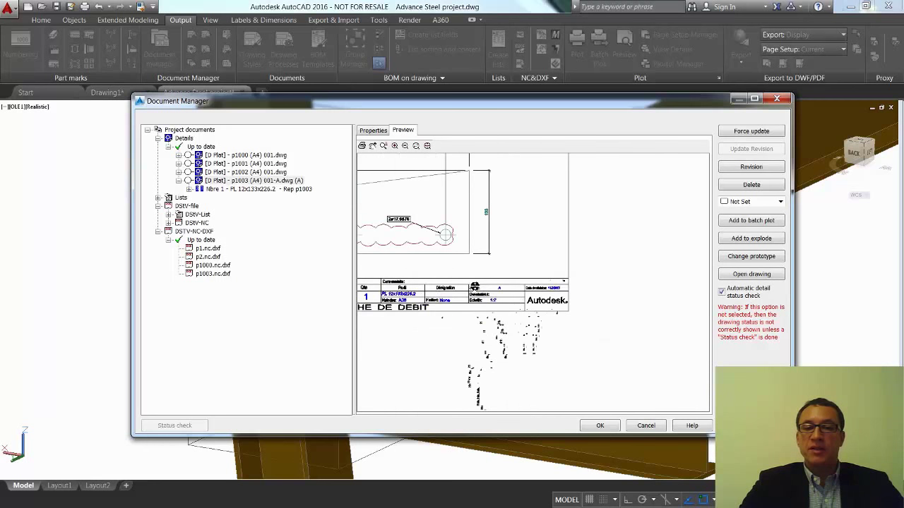
scroll(490, 290, "down", 1)
scroll(537, 311, "down", 1)
scroll(566, 331, "down", 1)
scroll(566, 332, "up", 1)
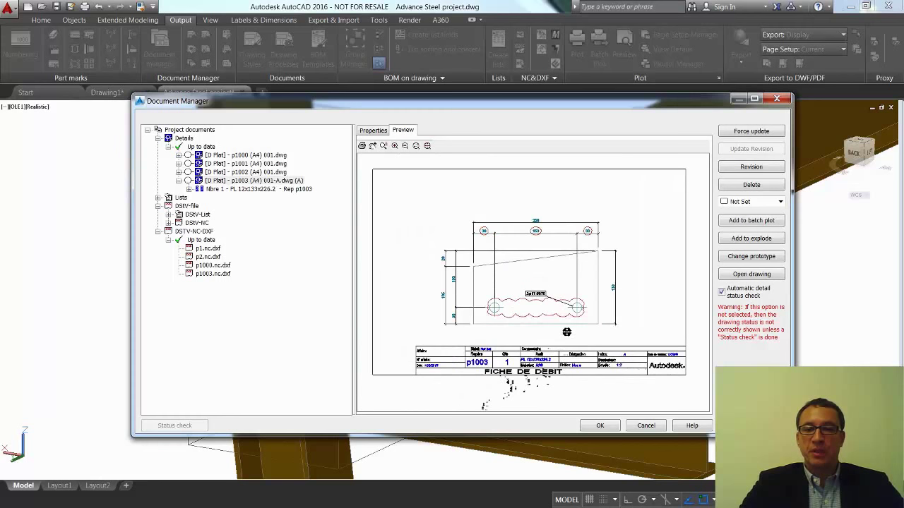
scroll(576, 339, "up", 1)
scroll(593, 342, "up", 1)
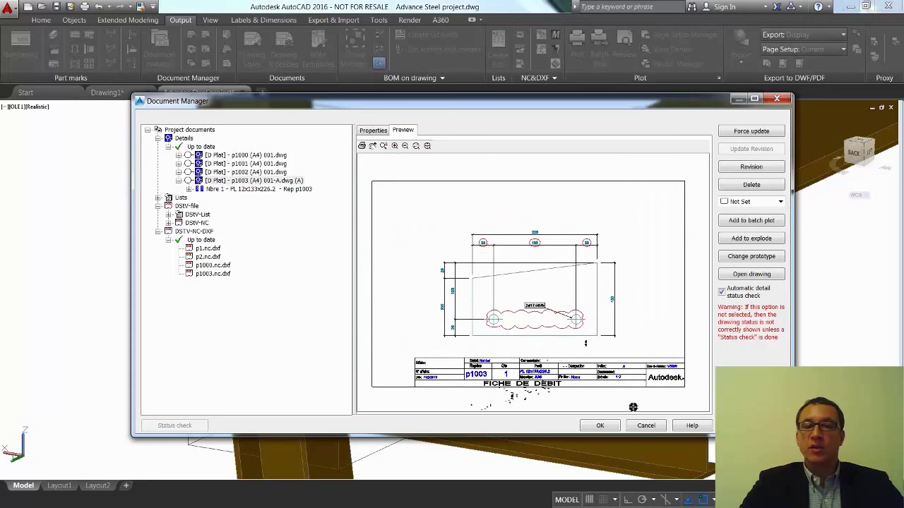
left_click(600, 425)
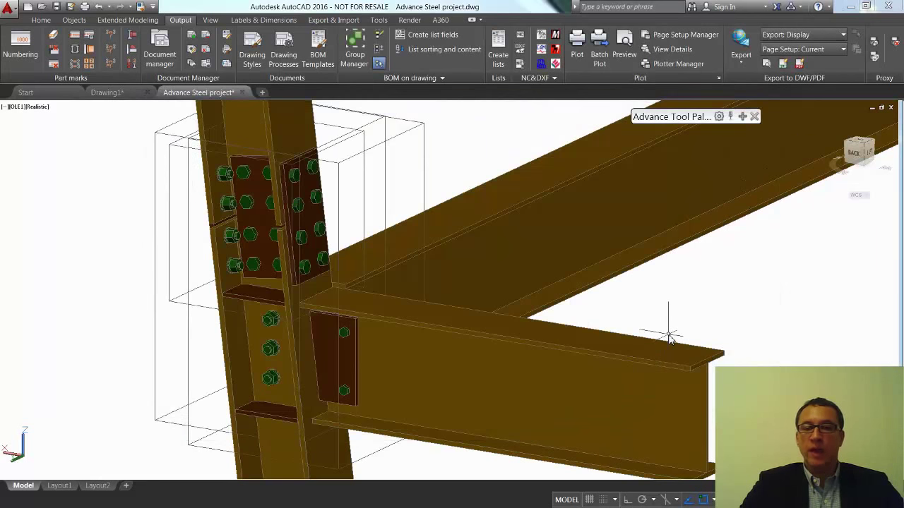
left_click(742, 116)
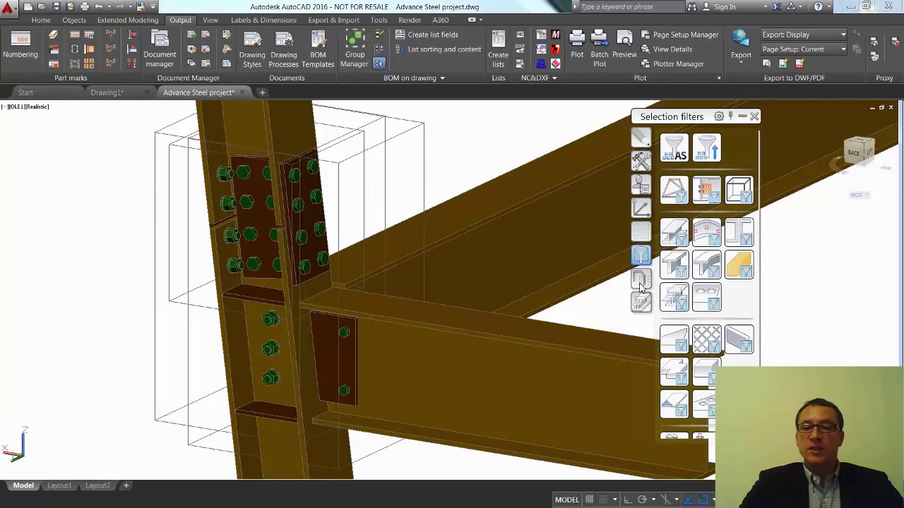
left_click(640, 283)
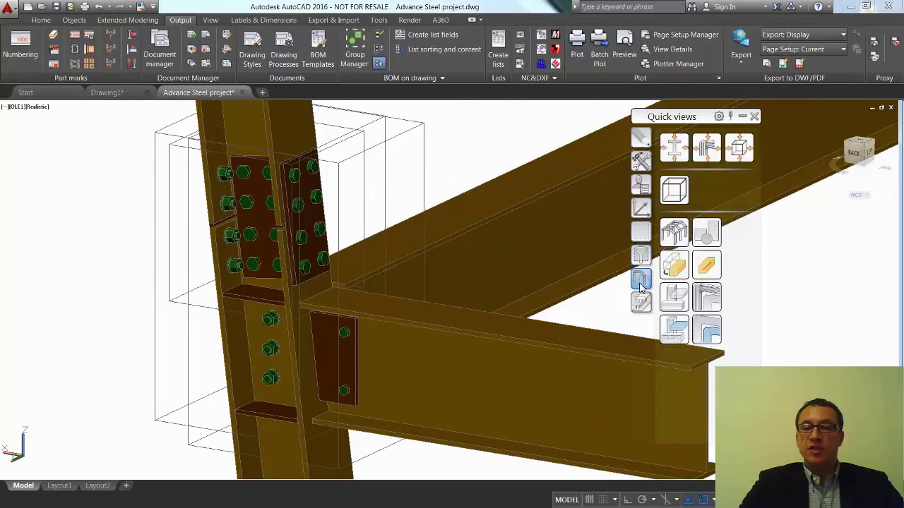
left_click(708, 332)
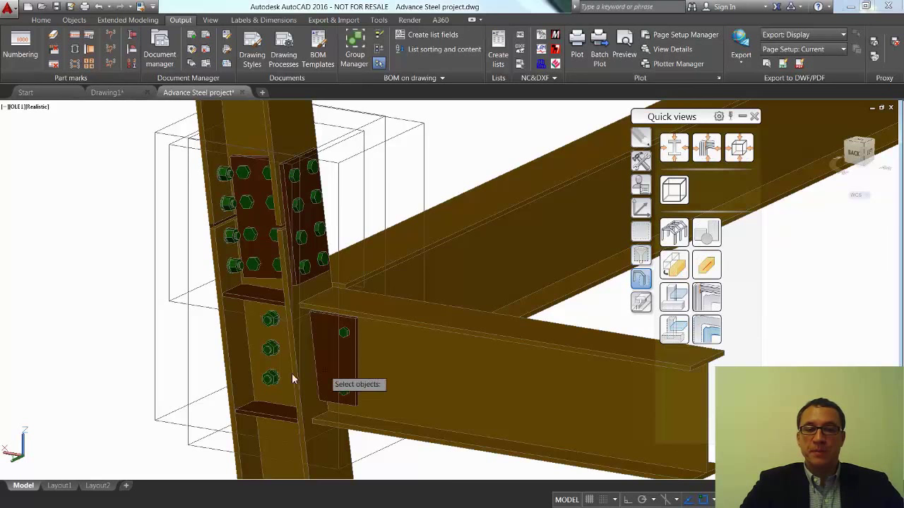
left_click(245, 365)
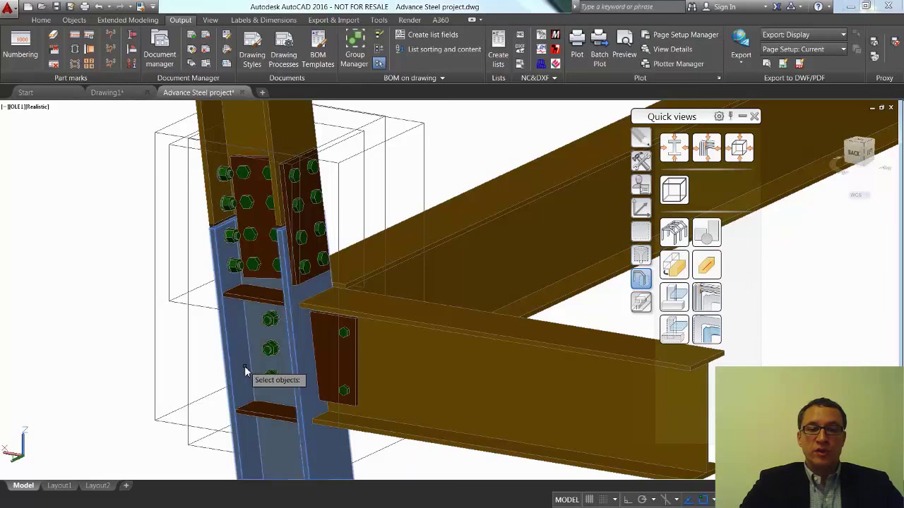
key("Return")
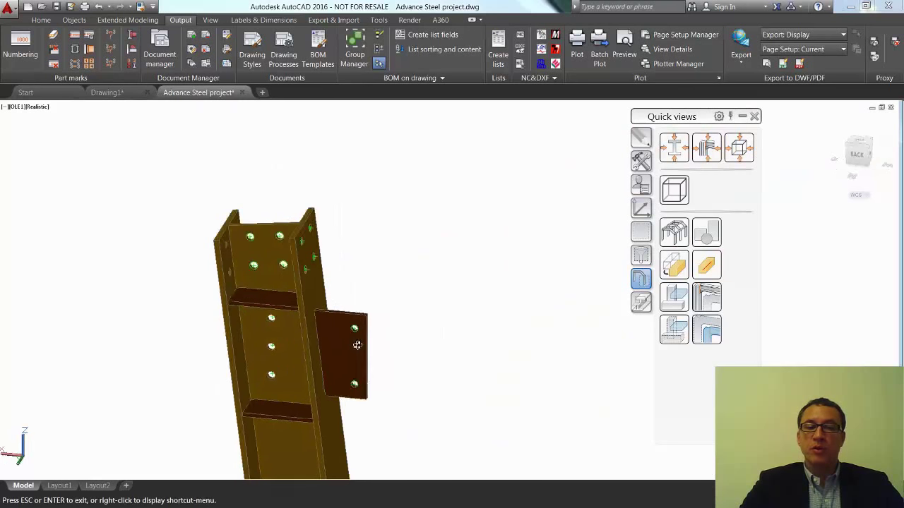
mouse_move(357, 345)
left_mouse_down()
mouse_move(466, 363)
mouse_move(456, 291)
mouse_move(333, 212)
mouse_move(176, 242)
mouse_move(216, 309)
mouse_move(365, 363)
mouse_move(418, 351)
left_mouse_up()
key("Escape")
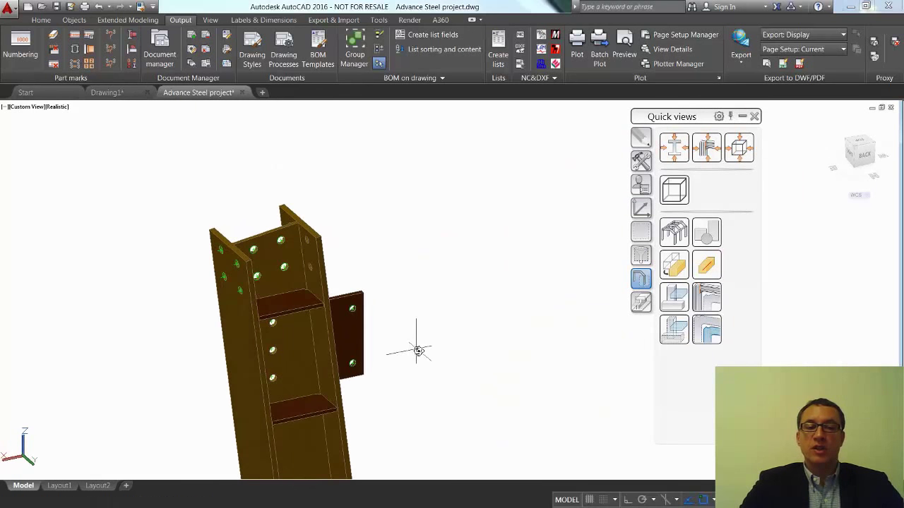
scroll(417, 351, "down", 5)
mouse_move(416, 347)
middle_mouse_down("shift")
mouse_move(391, 317)
mouse_move(338, 202)
mouse_move(339, 242)
middle_mouse_up("shift")
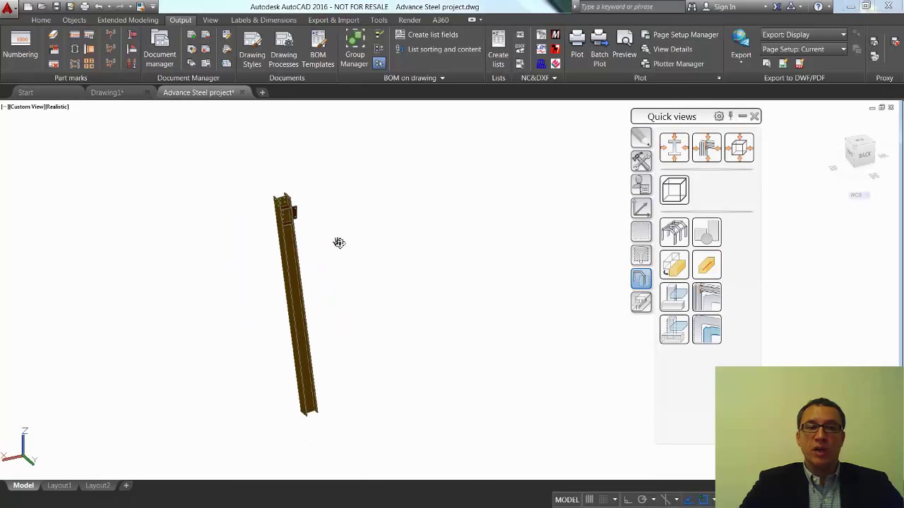
left_click(293, 270)
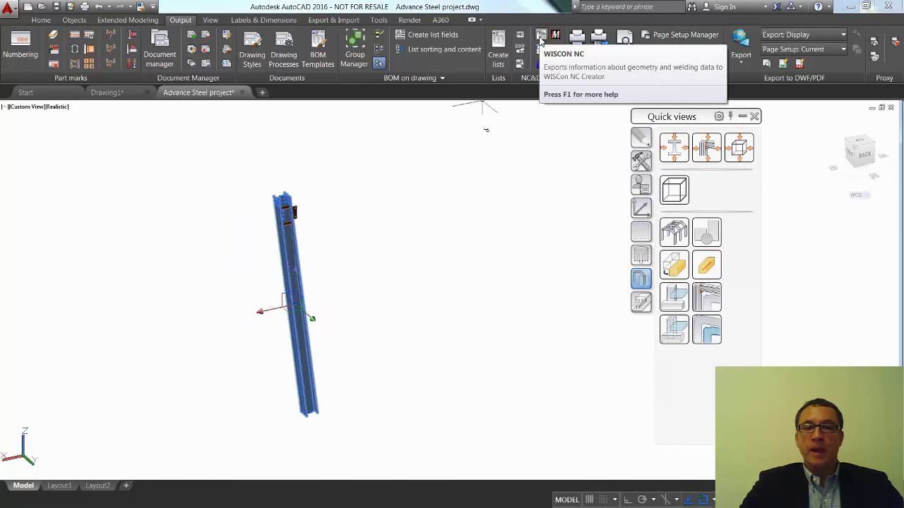
key("Escape")
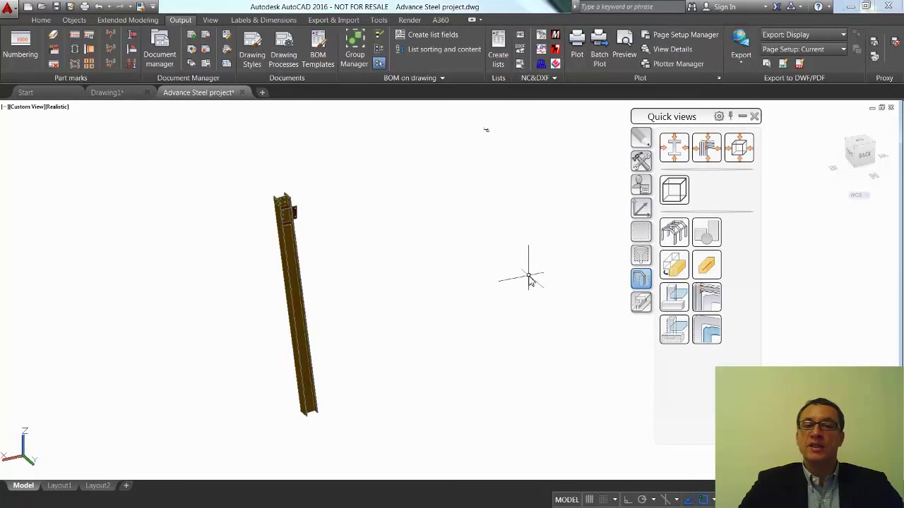
left_click(669, 236)
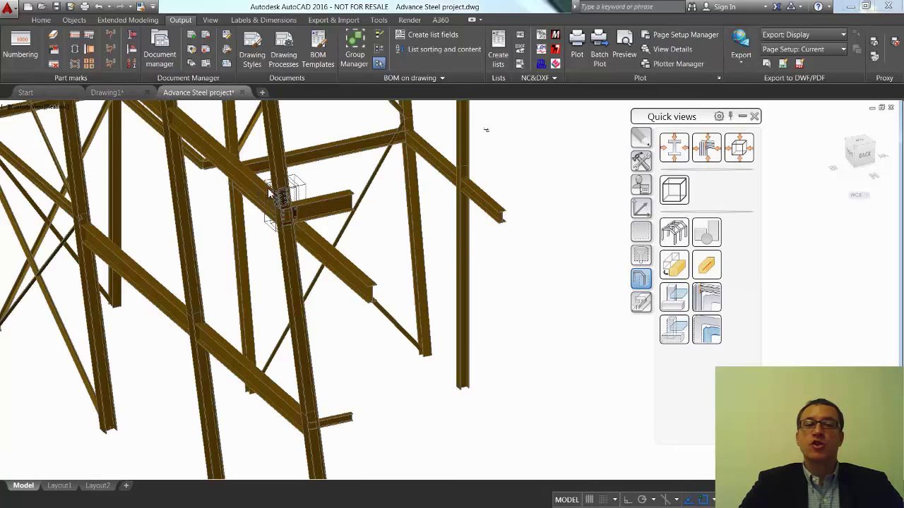
scroll(276, 198, "up", 8)
left_click(639, 257)
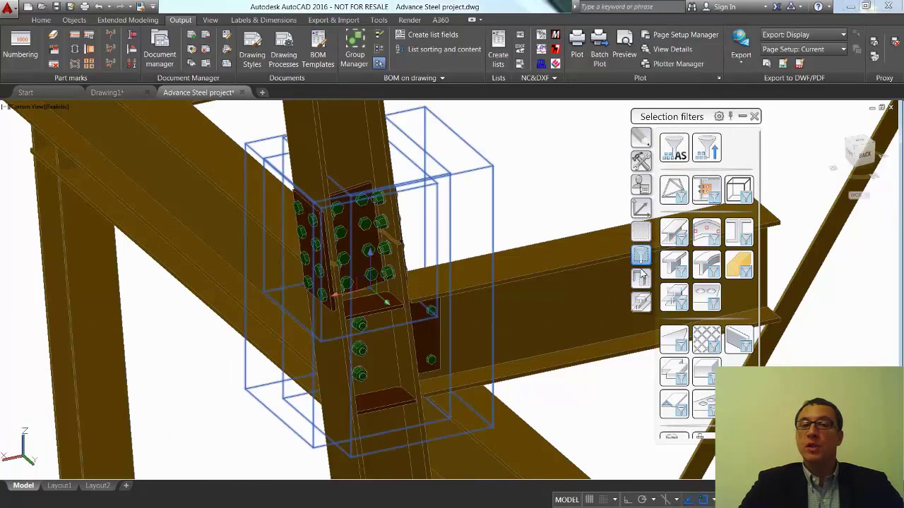
left_click(641, 279)
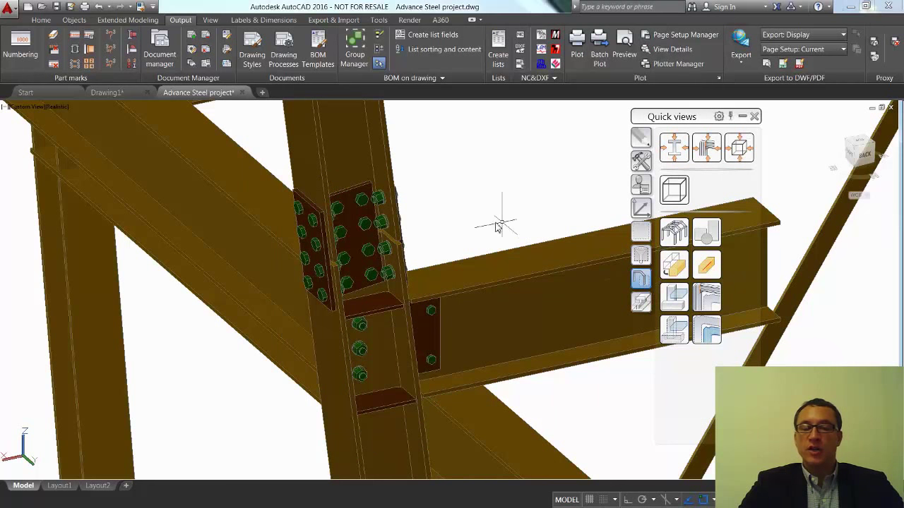
mouse_move(494, 222)
middle_mouse_down("shift")
mouse_move(411, 225)
mouse_move(285, 207)
mouse_move(409, 204)
middle_mouse_up("shift")
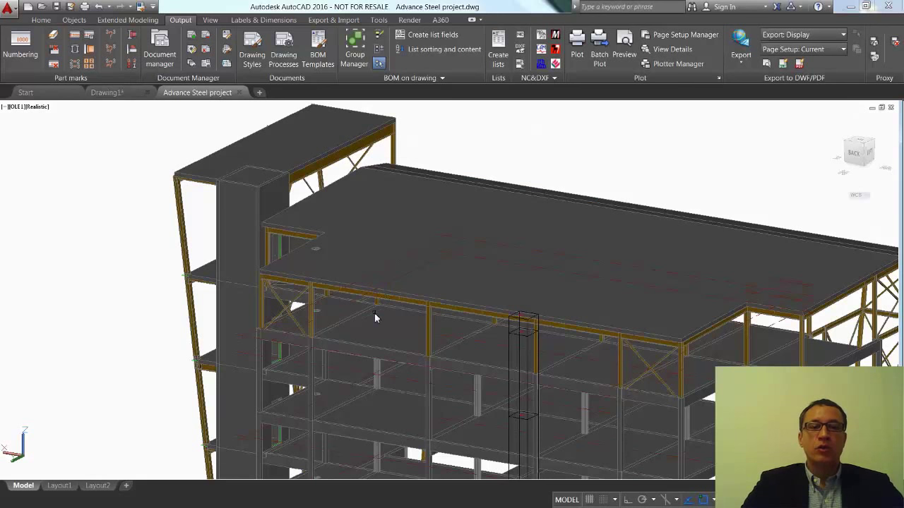
Step: Orbit, pan and zoom the Advance Steel model to show the whole building
middle_click_drag(374, 317, 472, 319, "shift")
scroll(555, 318, "down", 5)
mouse_move(556, 319)
middle_mouse_down()
mouse_move(427, 335)
mouse_move(435, 308)
middle_mouse_up()
scroll(427, 334, "up", 5)
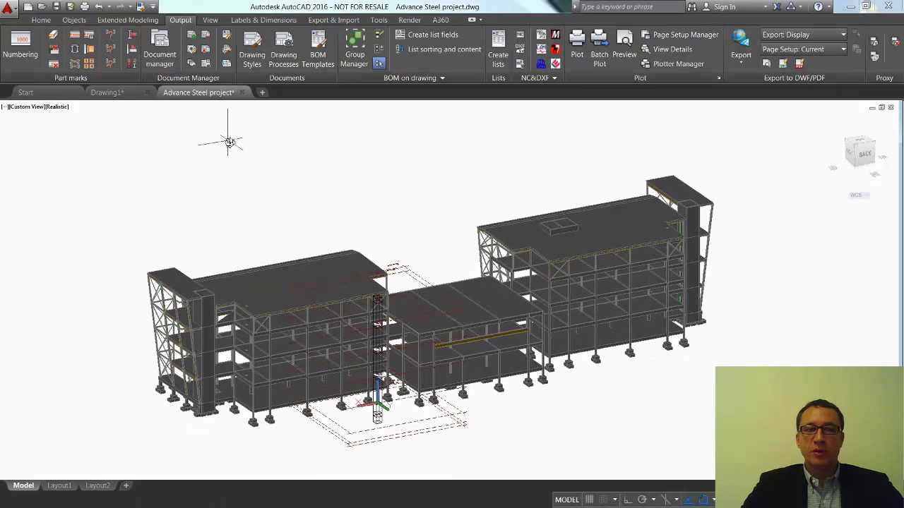
Step: Open the Advance Steel Tool Palette and test-pick the middle-link column, then clear it
left_click(41, 20)
left_click(468, 44)
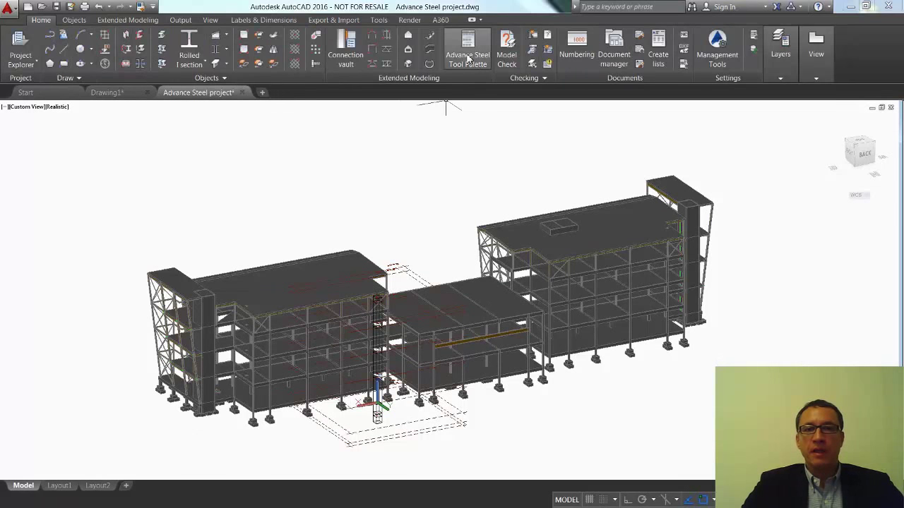
left_click(640, 255)
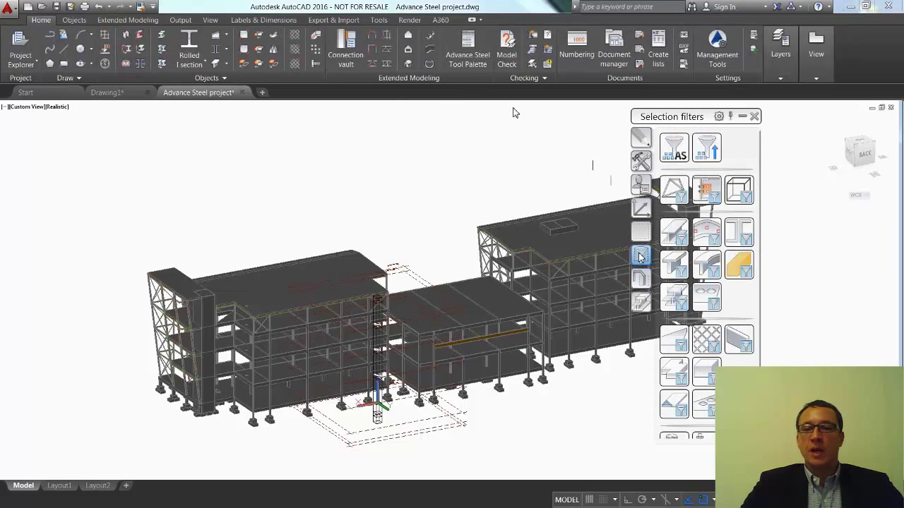
left_click(739, 191)
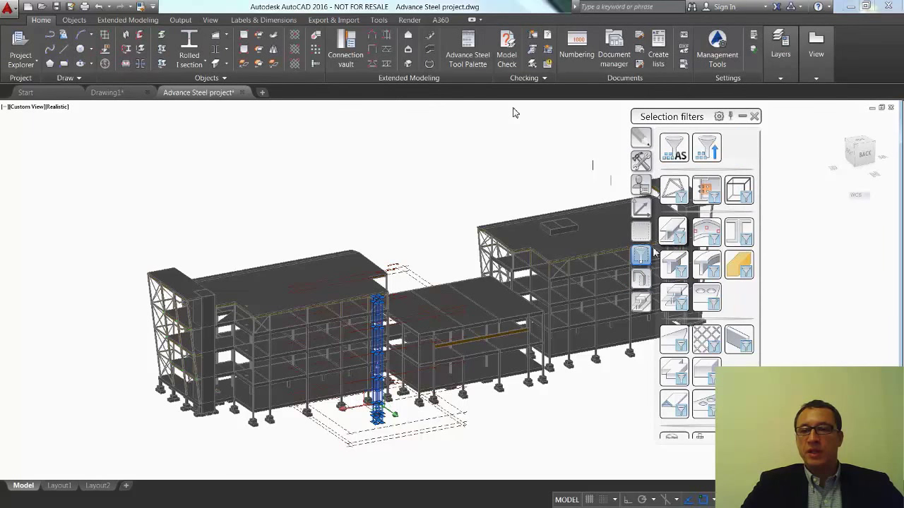
left_click(641, 279)
key("Escape")
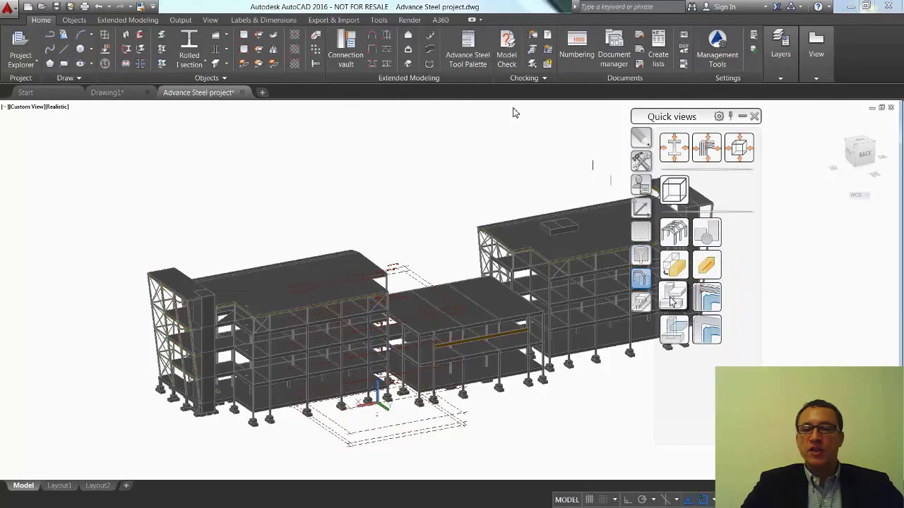
Step: Hide the dashed ground and upper outlines with Selected objects off, then save the project
left_click(408, 449)
left_click(408, 404)
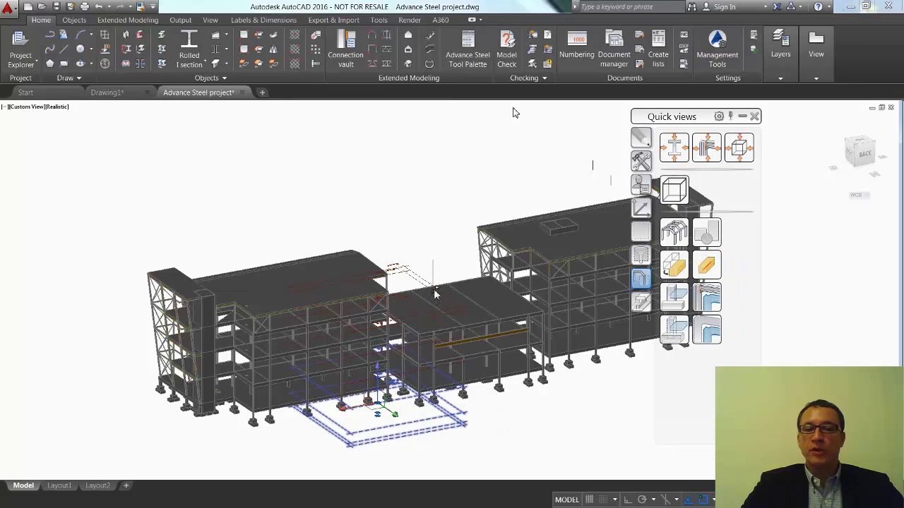
left_click(399, 268)
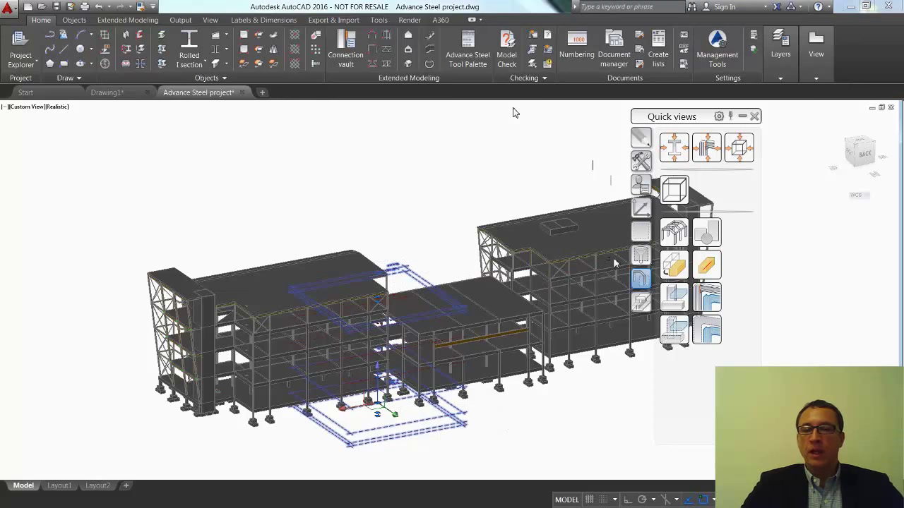
left_click(671, 298)
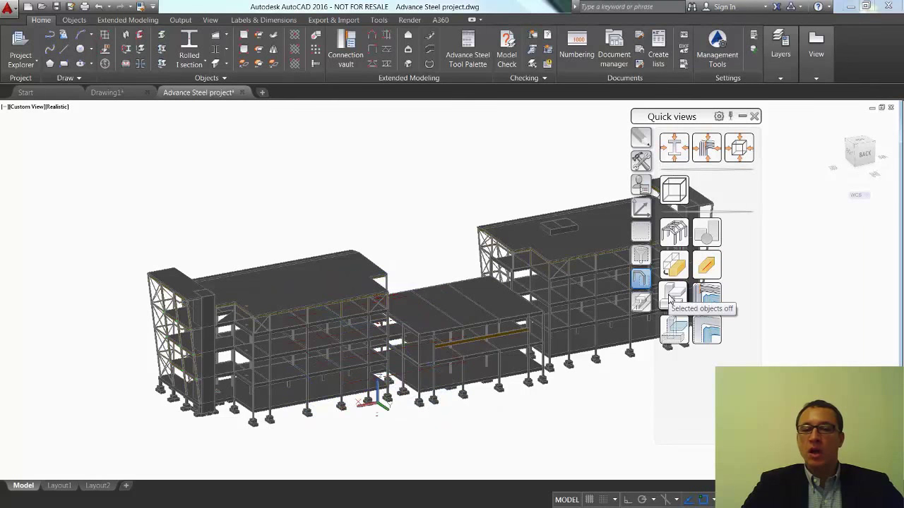
left_click(754, 116)
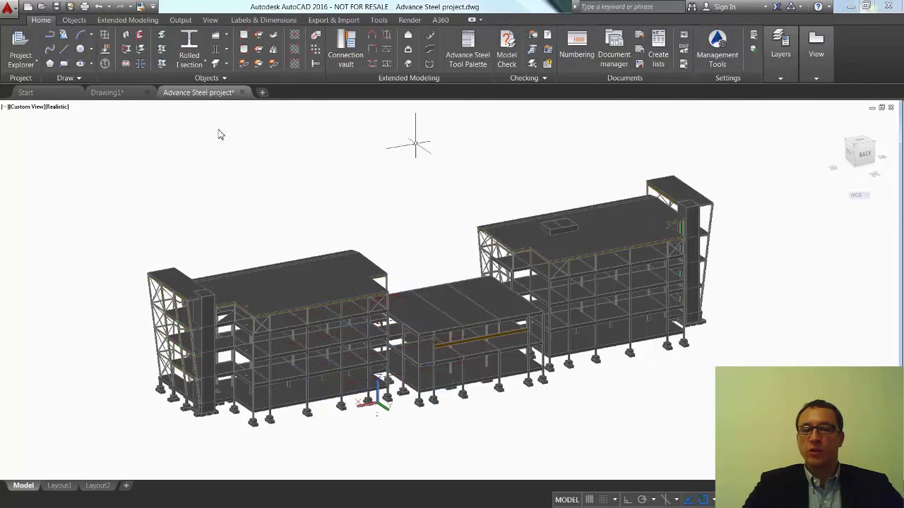
left_click(61, 8)
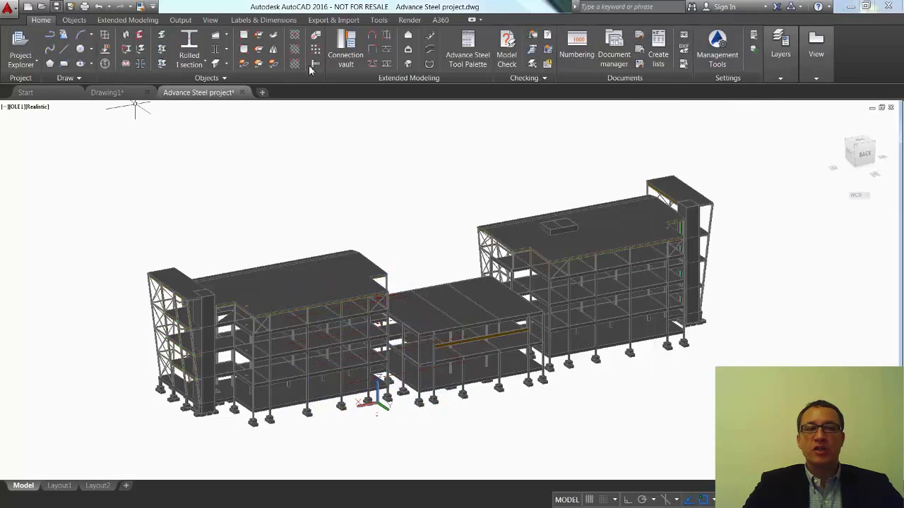
Step: Export the building model to Navisworks as Advance Steel project.dwf
left_click(334, 21)
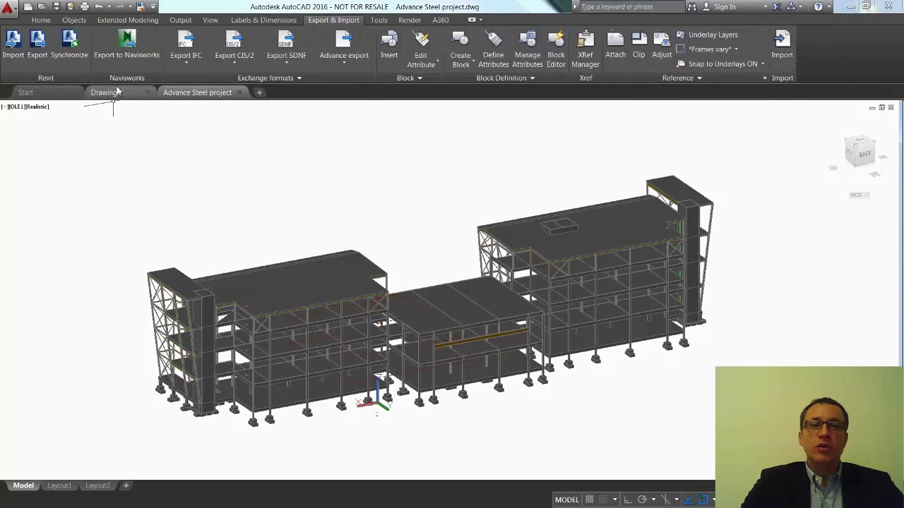
left_click(127, 49)
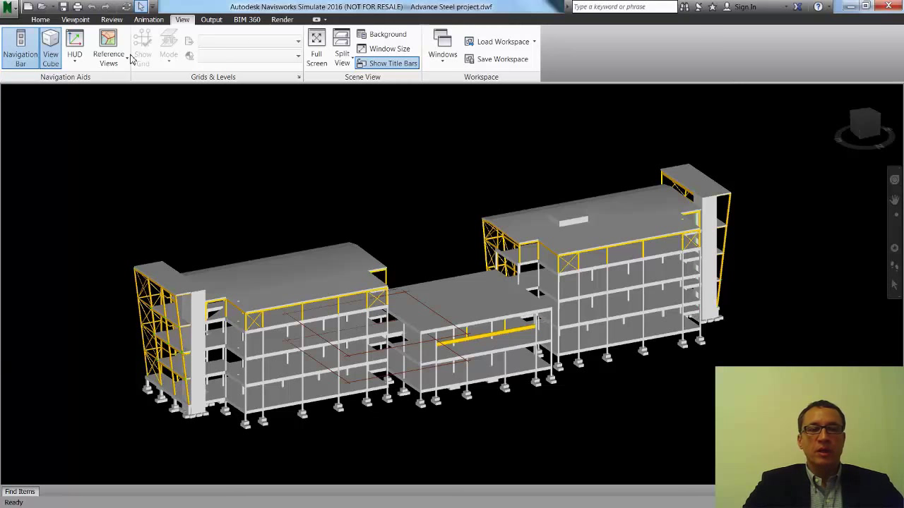
Step: Select the yellow beam in the middle building and orbit and zoom toward it
left_click(483, 343)
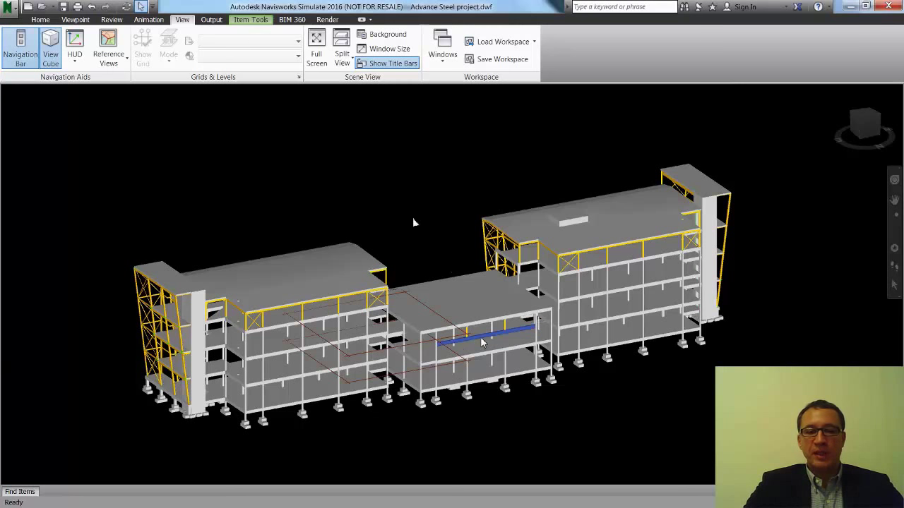
middle_click_drag(484, 335, 829, 346, "shift")
scroll(707, 411, "up", 5)
scroll(708, 411, "up", 2)
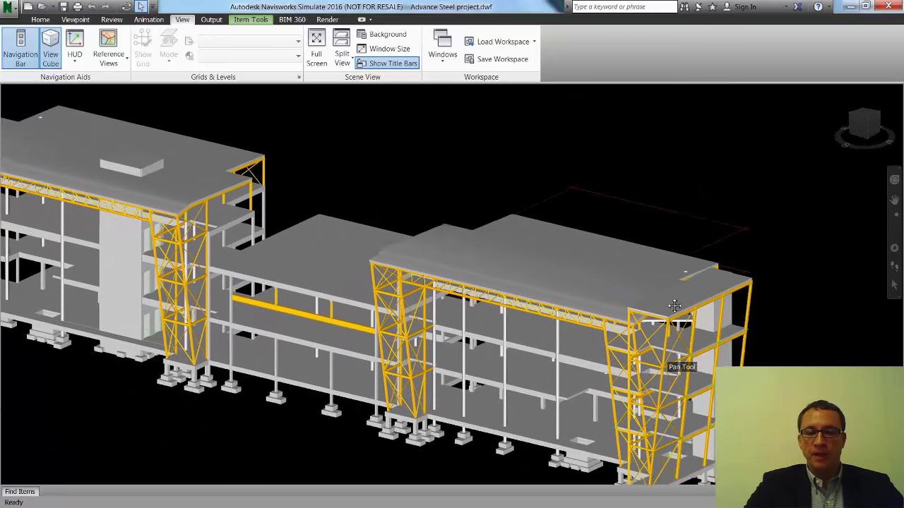
scroll(706, 392, "up", 2)
scroll(704, 373, "up", 2)
scroll(700, 335, "up", 2)
scroll(699, 336, "up", 2)
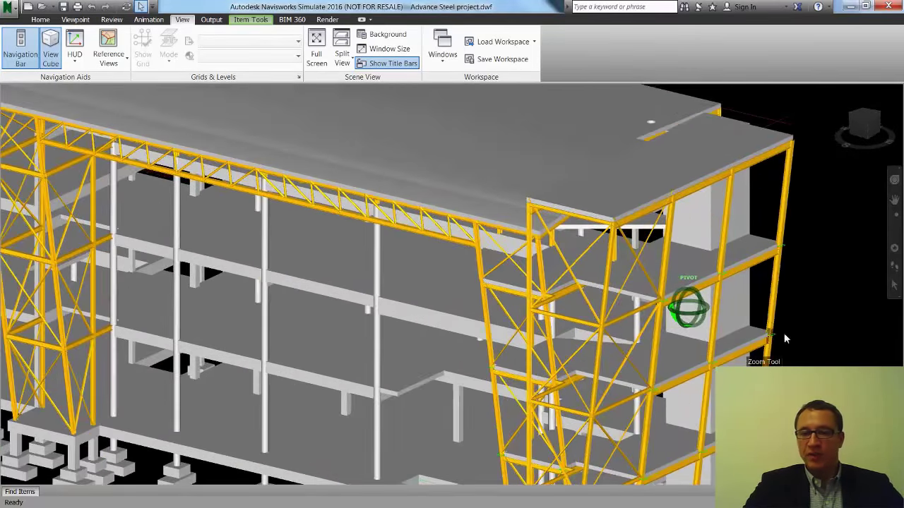
Step: Orbit, zoom and pan to frame the bolted beam-to-column connection
mouse_move(784, 333)
middle_mouse_down("shift")
mouse_move(672, 359)
mouse_move(287, 317)
mouse_move(442, 346)
middle_mouse_up("shift")
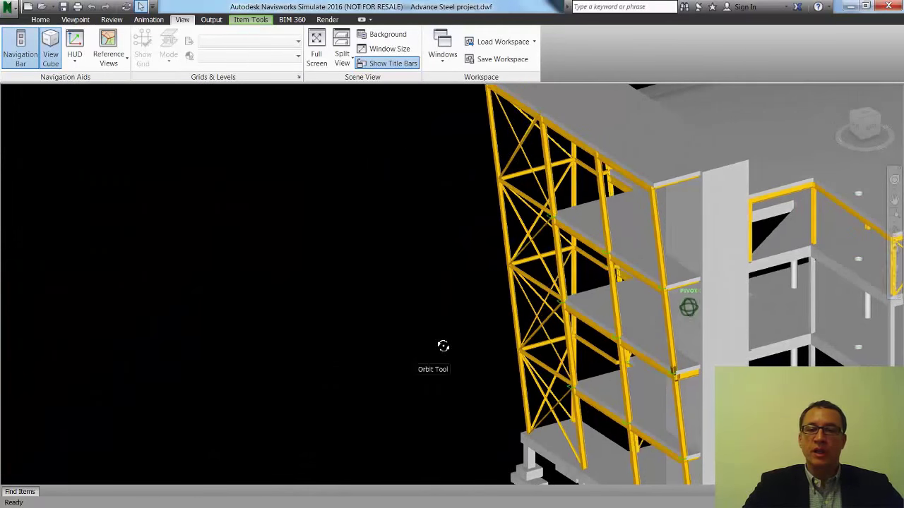
scroll(699, 383, "up", 2)
scroll(677, 367, "up", 3)
scroll(656, 353, "up", 2)
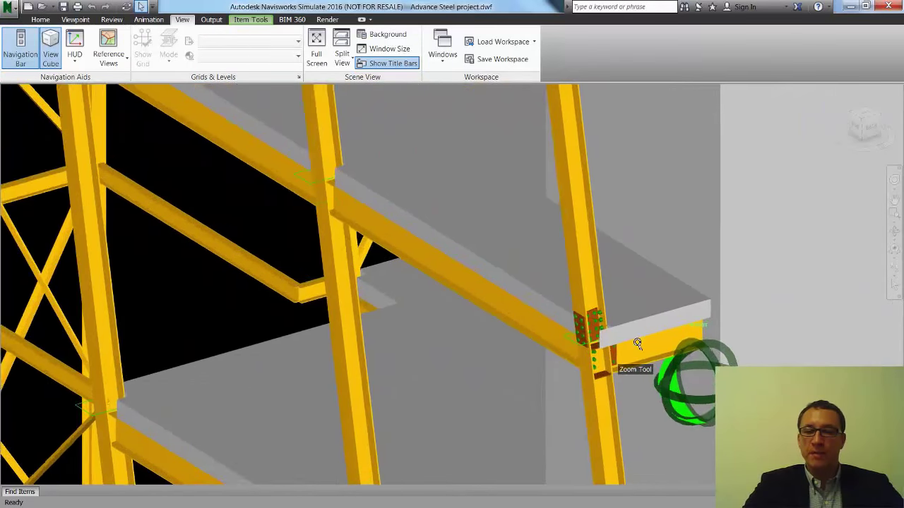
scroll(614, 330, "up", 2)
scroll(579, 308, "up", 2)
mouse_move(567, 299)
middle_mouse_down()
mouse_move(403, 298)
mouse_move(737, 323)
mouse_move(569, 291)
mouse_move(484, 258)
mouse_move(520, 357)
mouse_move(498, 379)
middle_mouse_up()
scroll(569, 291, "down", 2)
scroll(519, 359, "up", 2)
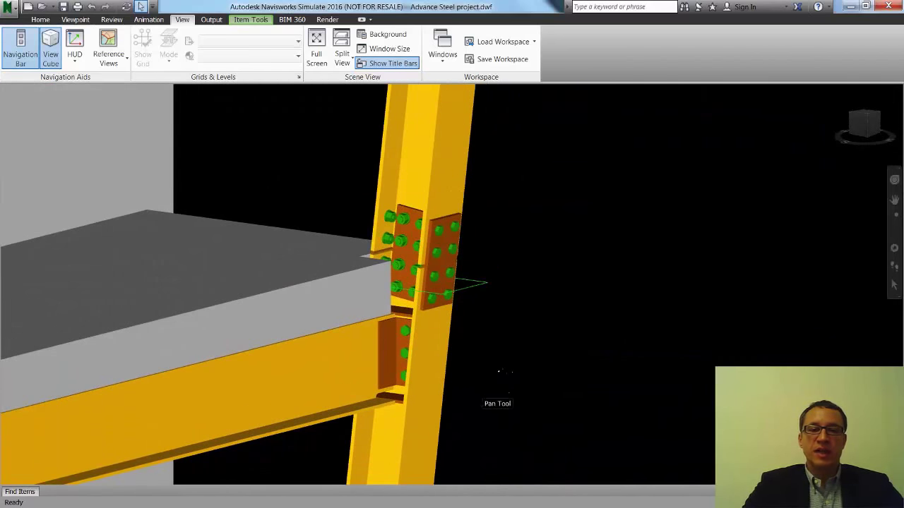
left_click(441, 369)
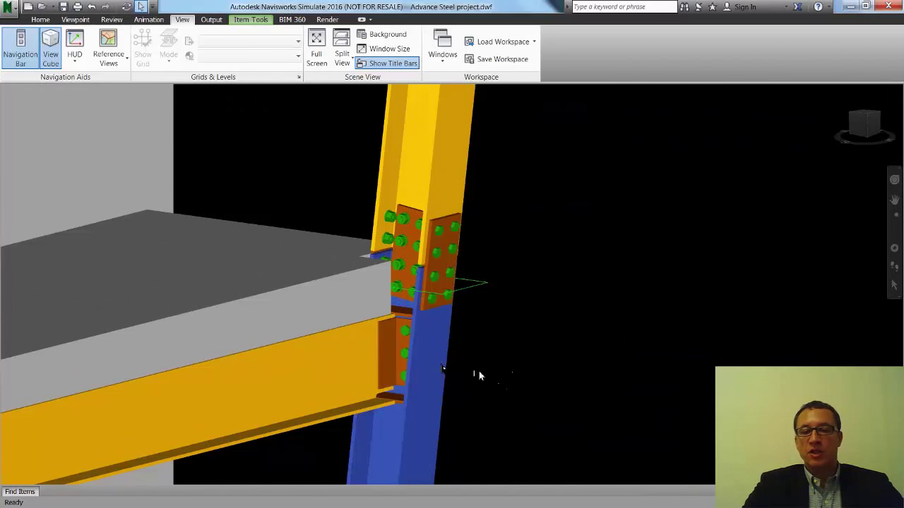
left_click(40, 19)
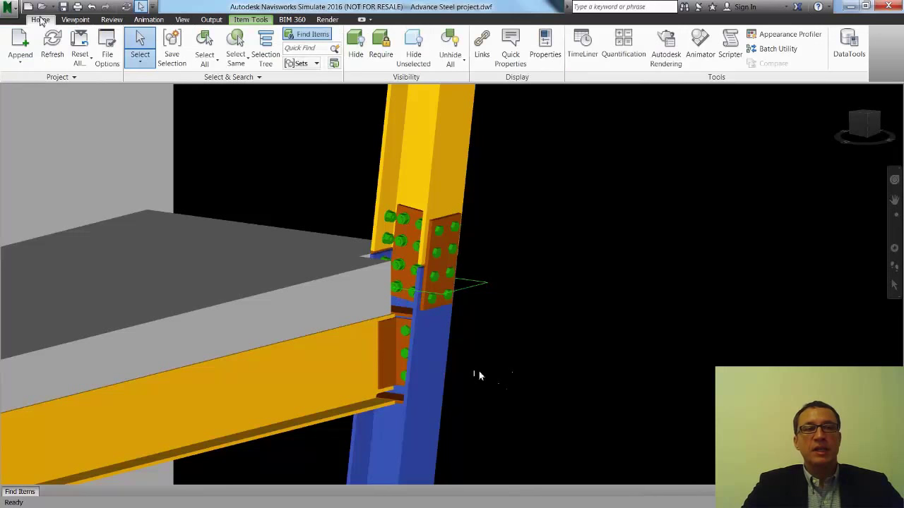
left_click(538, 62)
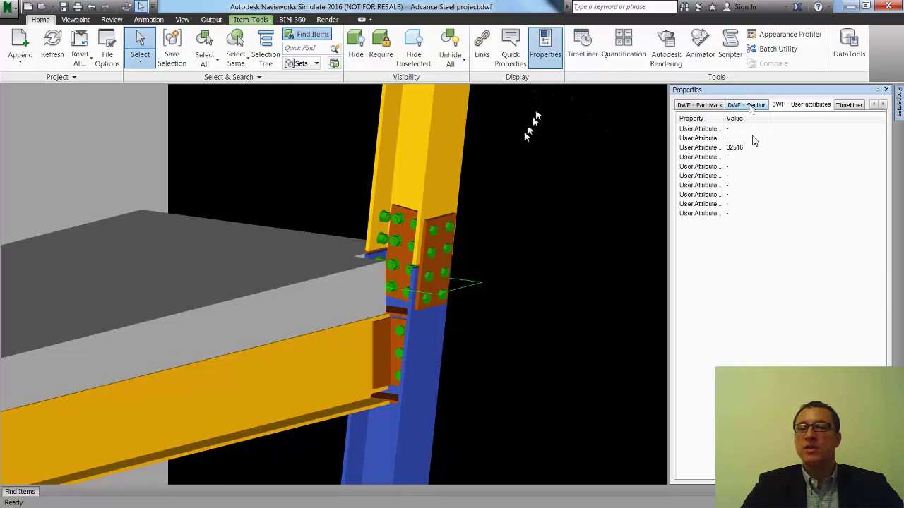
left_click(747, 104)
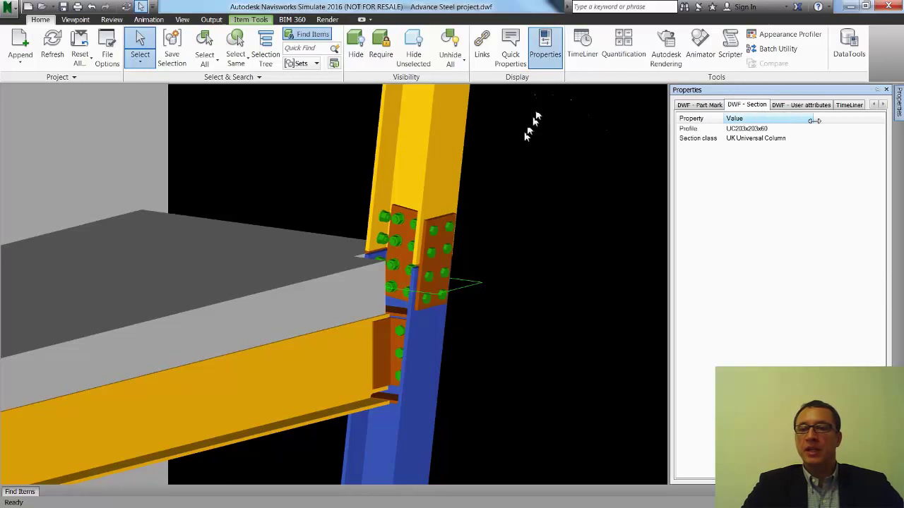
left_click(710, 106)
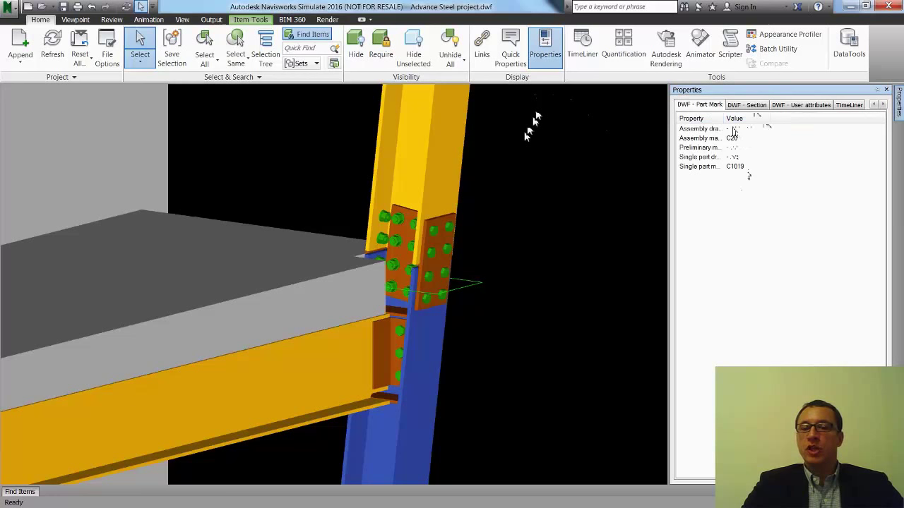
left_click(874, 105)
left_click(873, 105)
left_click(873, 105)
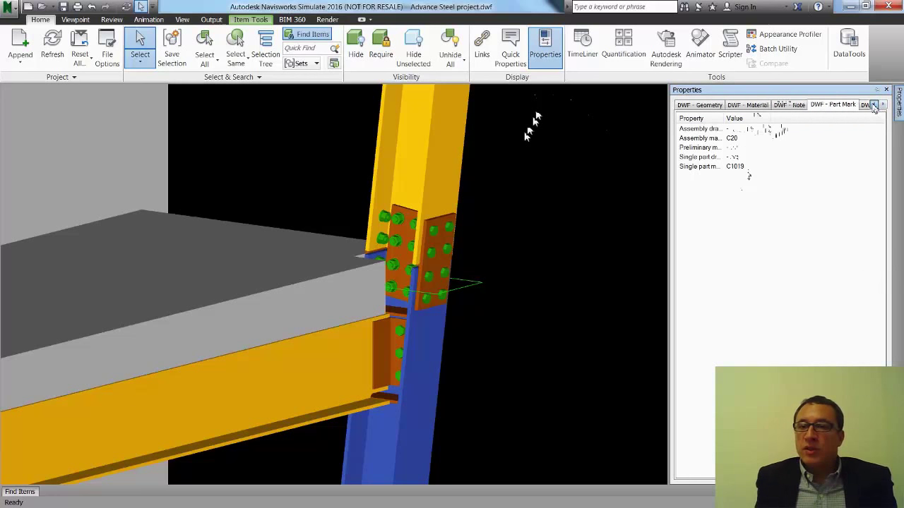
left_click(789, 105)
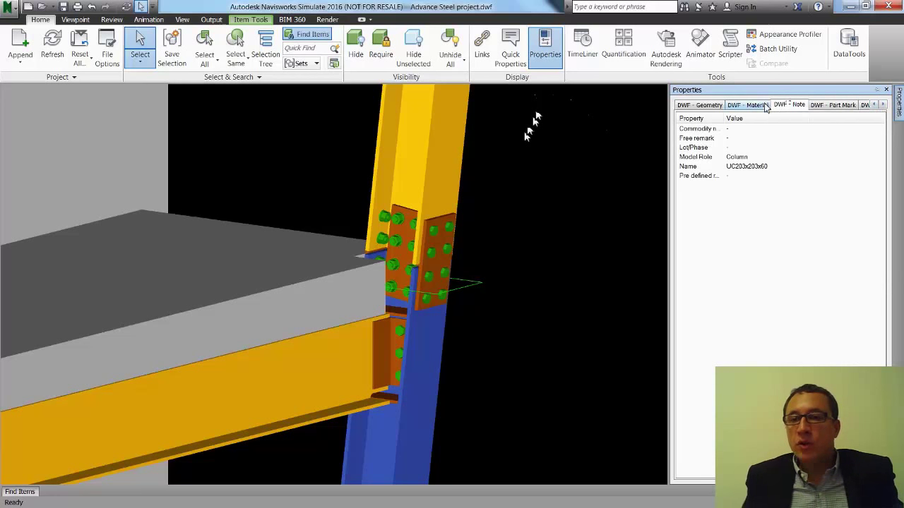
left_click(764, 106)
left_click(702, 108)
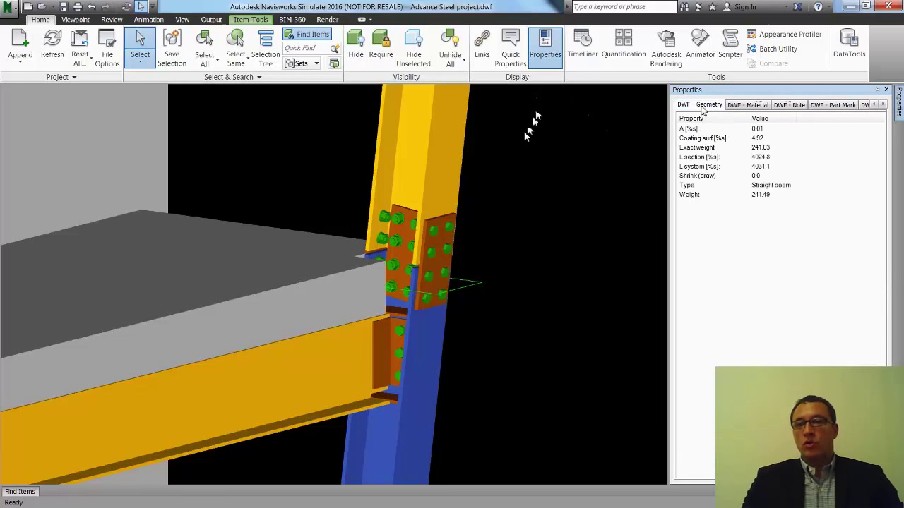
left_click(886, 90)
left_click(614, 234)
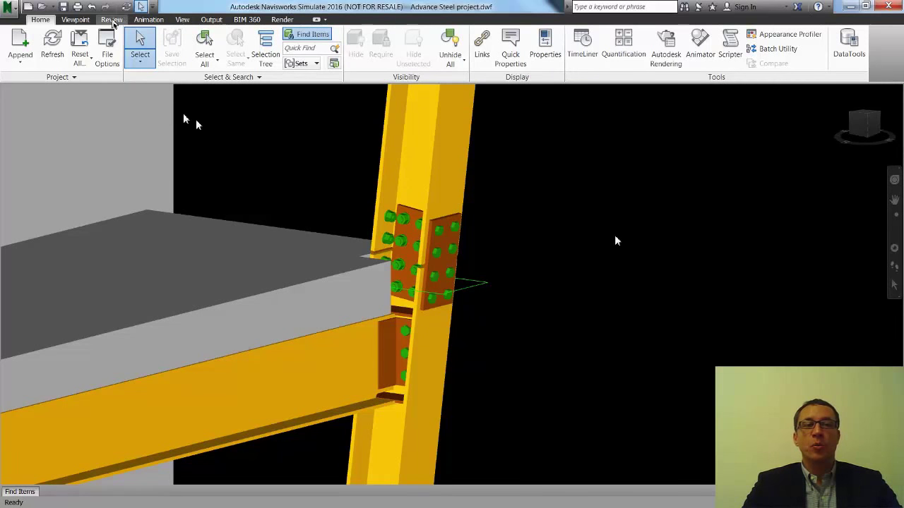
Step: Draw a red redline cloud around the bolted connection
left_click(112, 20)
left_click(197, 60)
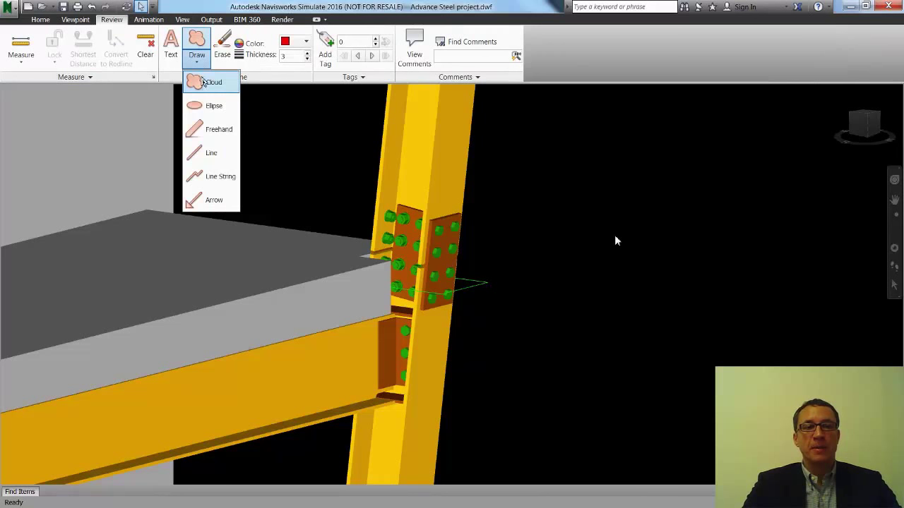
left_click(204, 82)
left_click(308, 221)
left_click(360, 171)
left_click(515, 190)
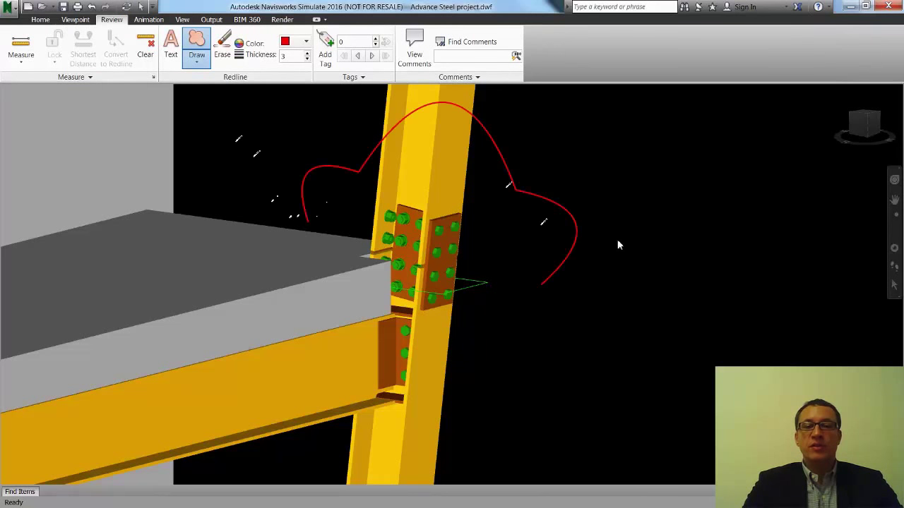
left_click(522, 378)
left_click(448, 430)
left_click(364, 427)
left_click(296, 353)
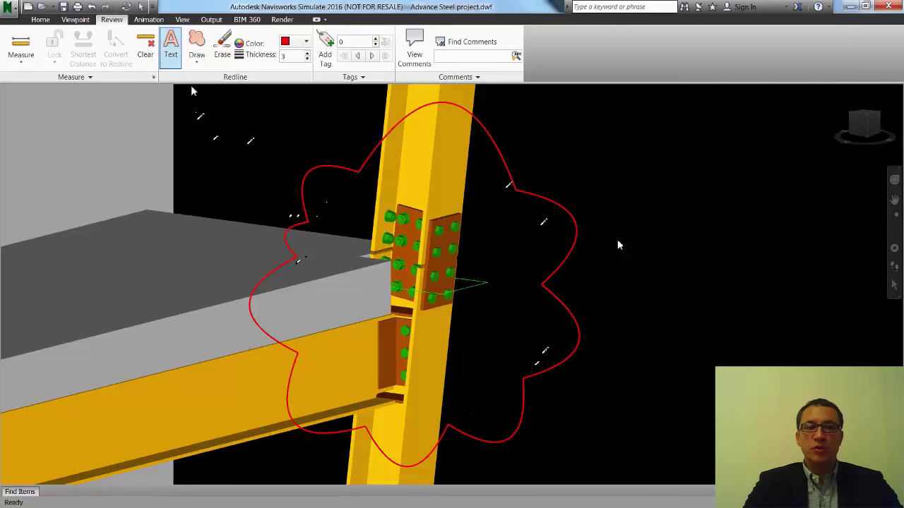
Step: Add the redline text 'Merci de verifier ces assemblages' right of the cloud
left_click(606, 296)
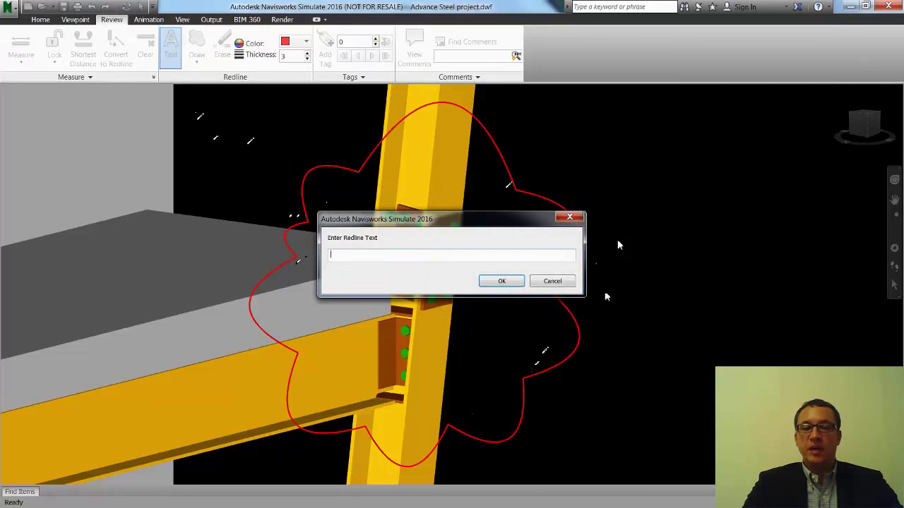
type("Merci de")
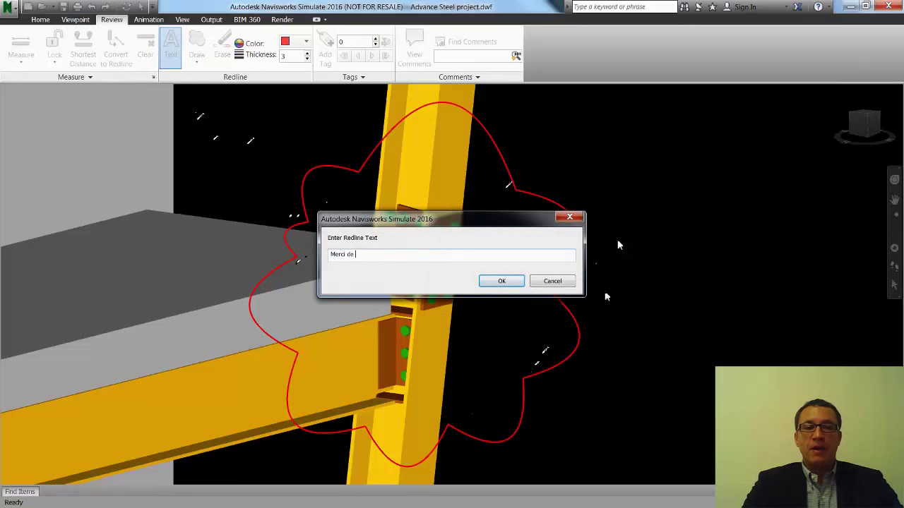
type(" verifier ce")
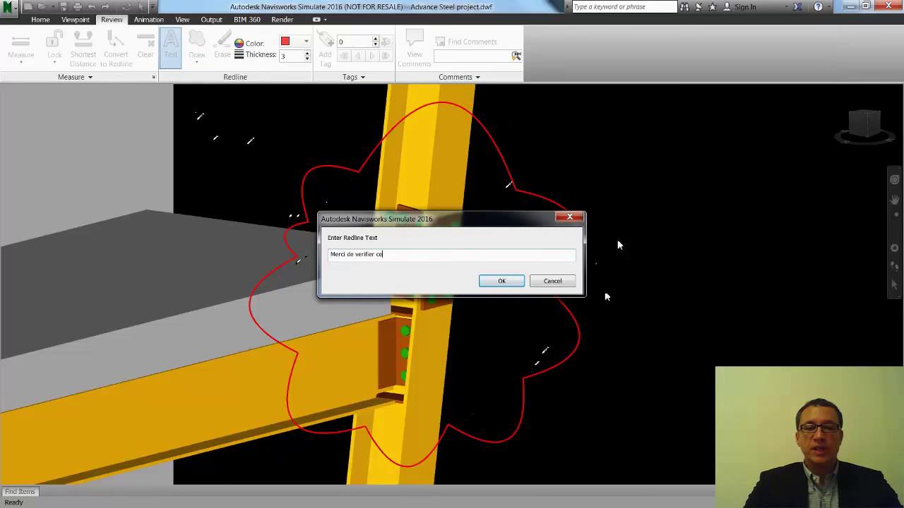
type("s assemb")
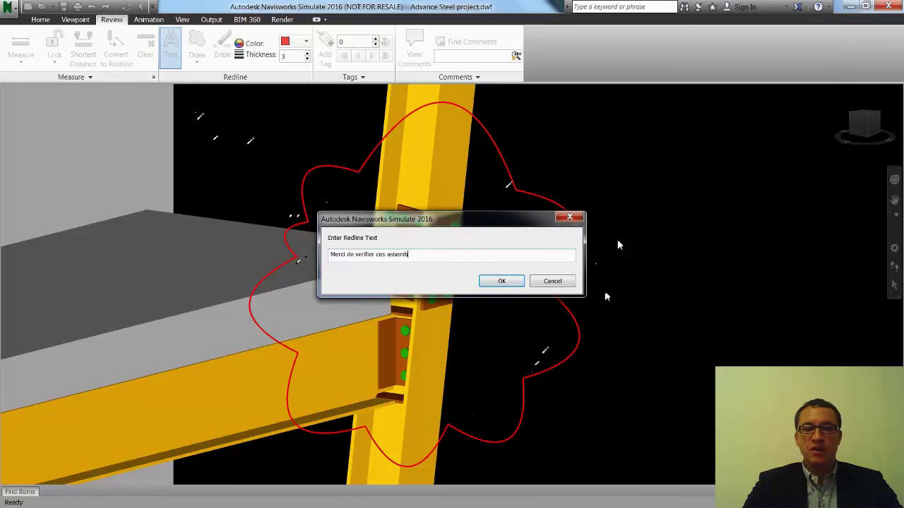
type("lages")
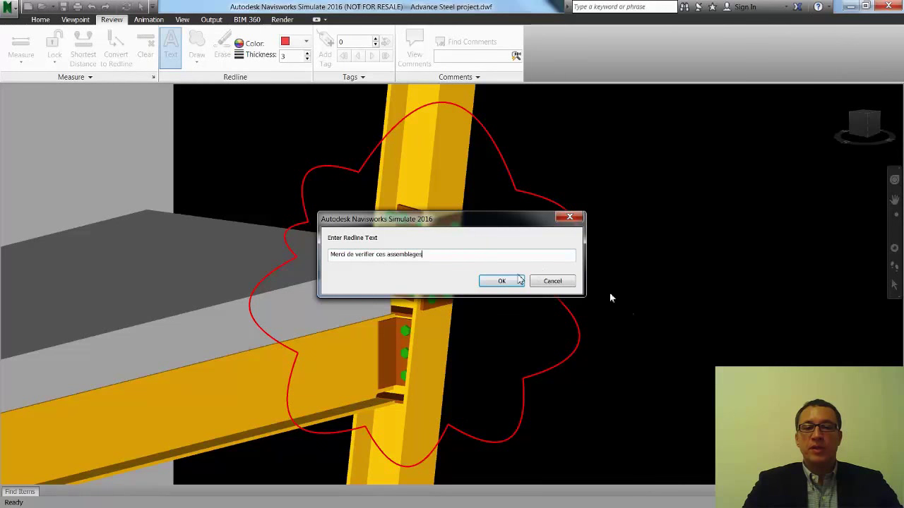
left_click(520, 280)
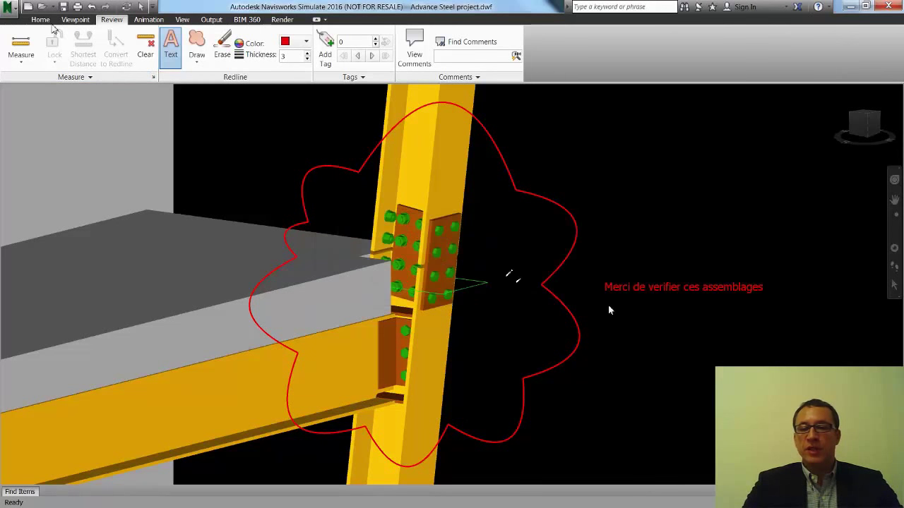
left_click(40, 19)
Step: Pan, orbit and zoom in on the column-to-beam junction at the lower left
left_click(140, 63)
left_click(151, 80)
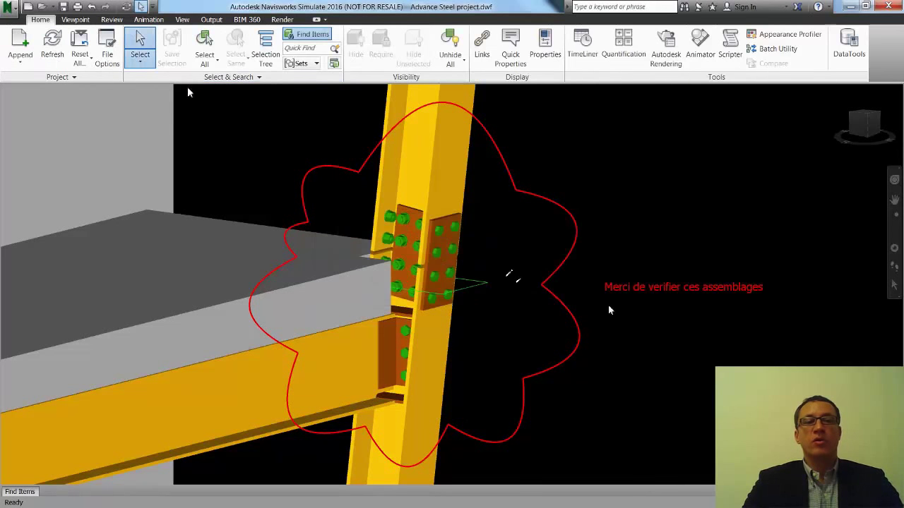
middle_click_drag(270, 156, 365, 186)
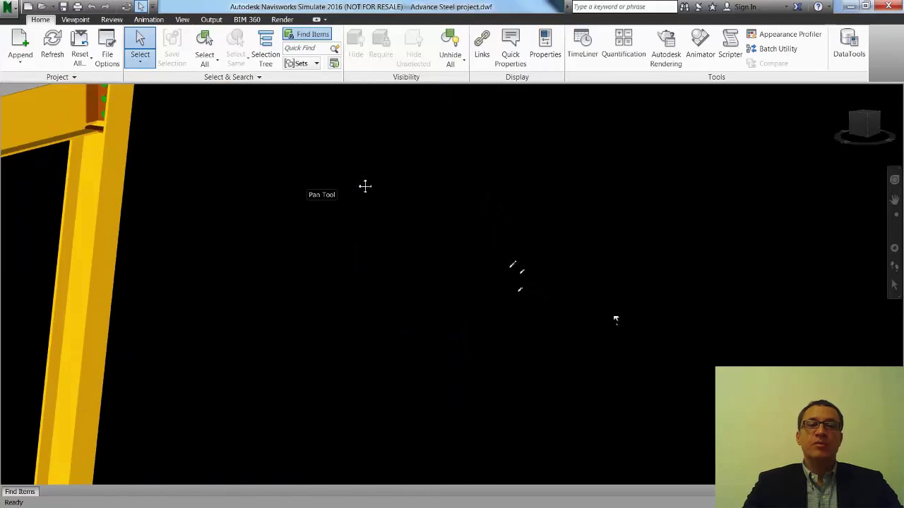
mouse_move(615, 320)
middle_mouse_down("shift")
mouse_move(568, 308)
mouse_move(412, 307)
middle_mouse_up("shift")
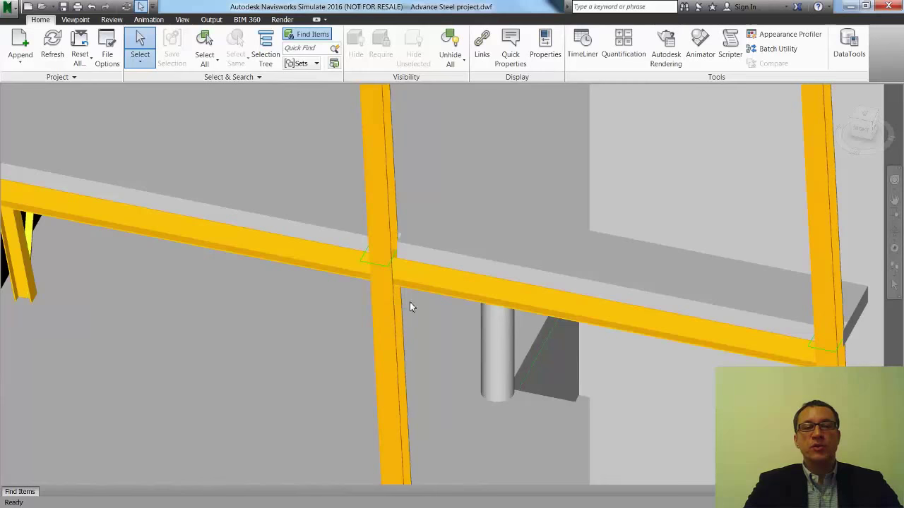
scroll(412, 307, "up", 3)
scroll(375, 289, "down", 2)
scroll(144, 226, "up", 3)
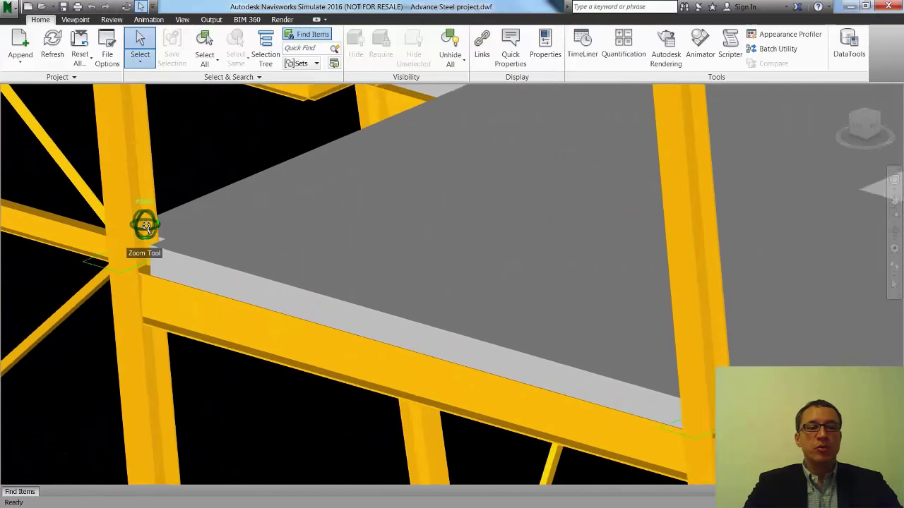
scroll(145, 226, "up", 2)
middle_click_drag(141, 222, 268, 236)
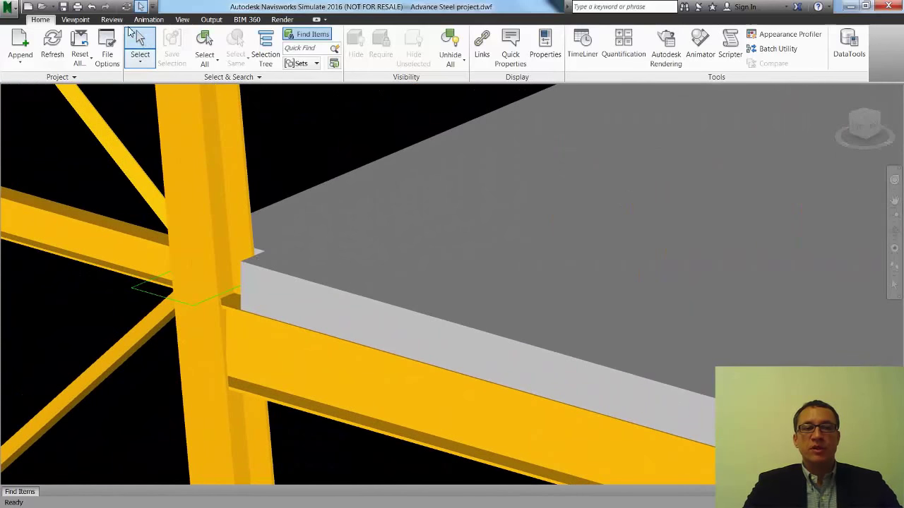
Step: Draw a red revision cloud around the column and beam junction
left_click(112, 19)
left_click(197, 60)
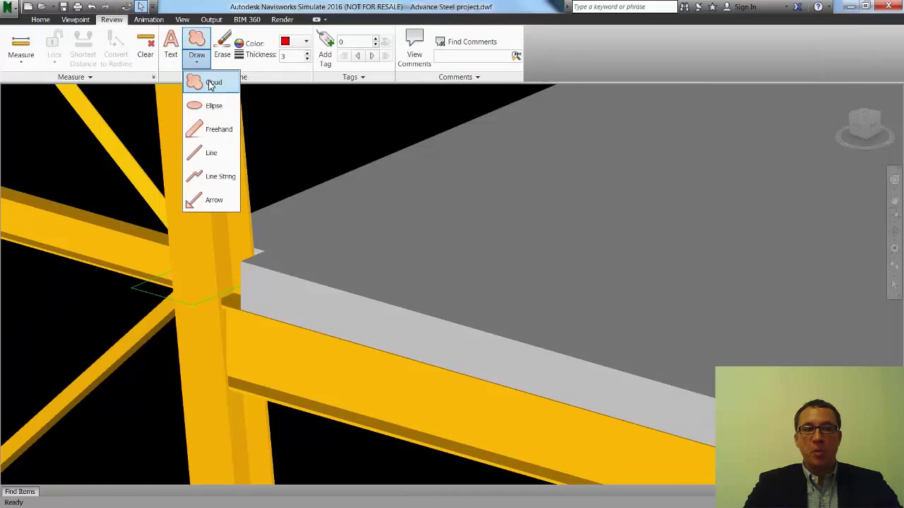
left_click(210, 83)
left_click_drag(117, 272, 169, 168)
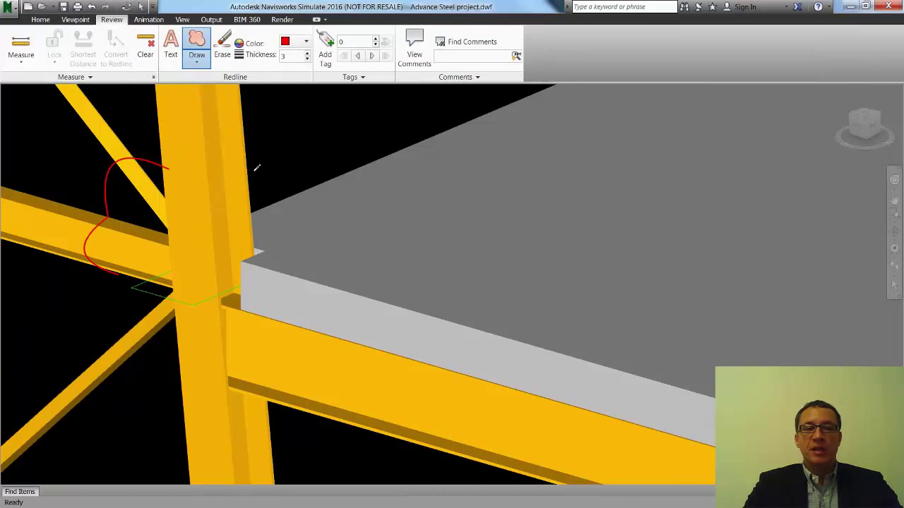
mouse_move(256, 168)
left_mouse_down()
mouse_move(72, 347)
mouse_move(117, 274)
left_mouse_up()
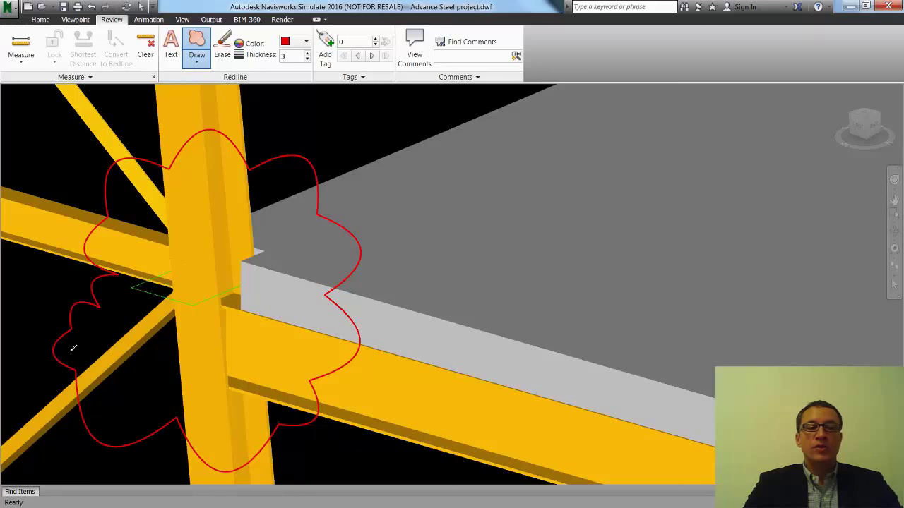
Step: Label the cloud with the redline text 'Verifier cette zone aussi'
left_click(171, 49)
left_click(341, 202)
type("Ver")
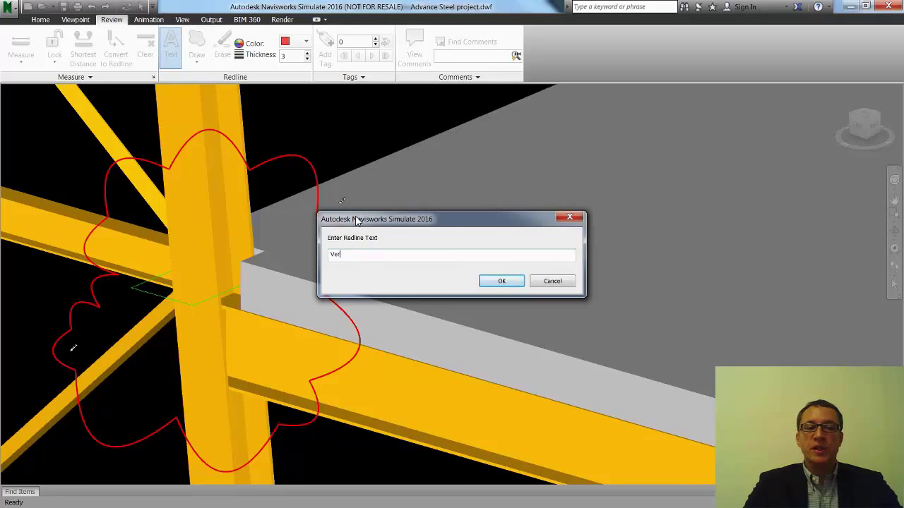
type("co")
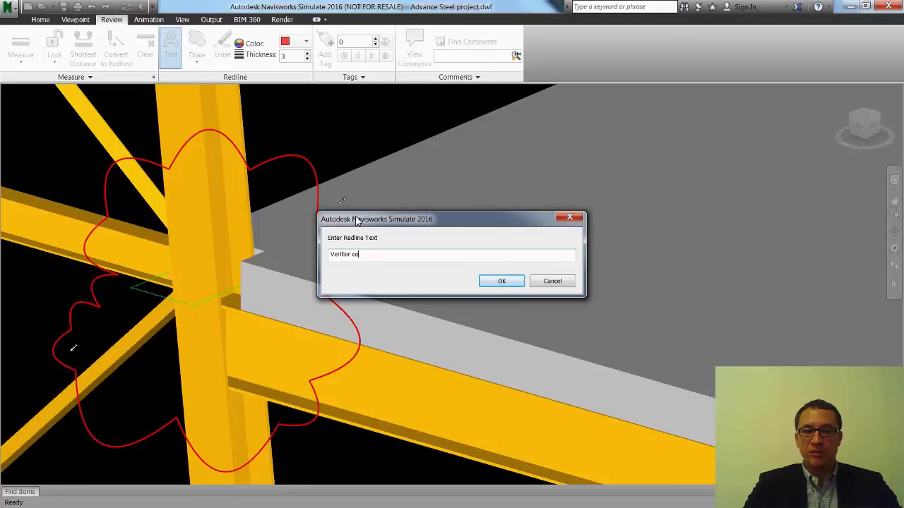
type(" zone")
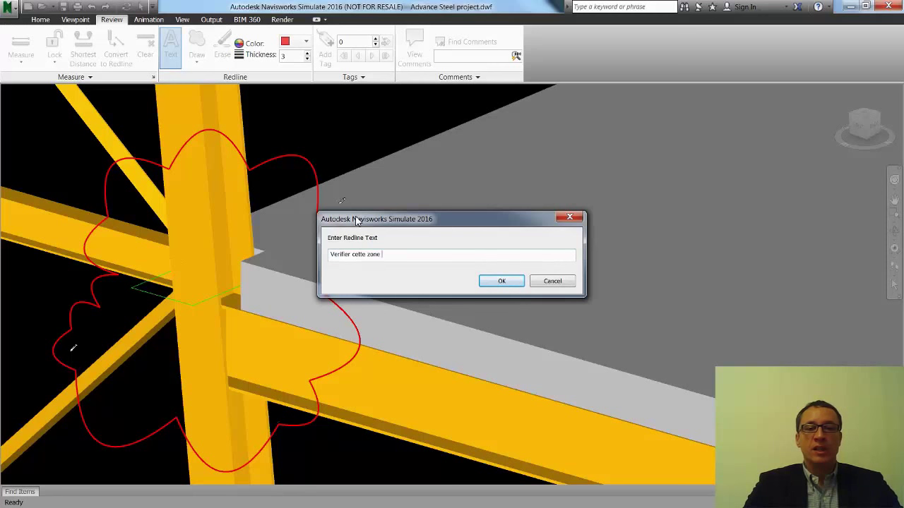
type(" aussi")
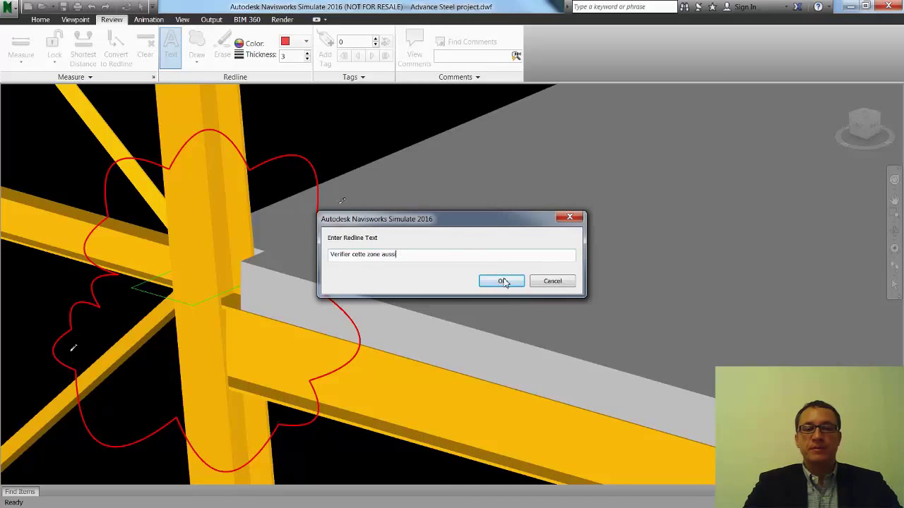
left_click(502, 281)
left_click(40, 19)
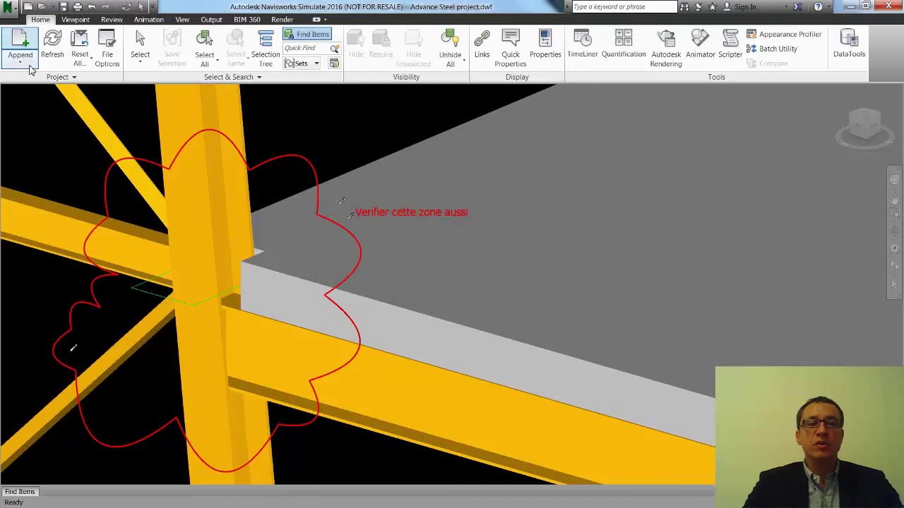
Step: Return to plain object selection and zoom and pan out across the building
left_click(140, 61)
left_click(145, 80)
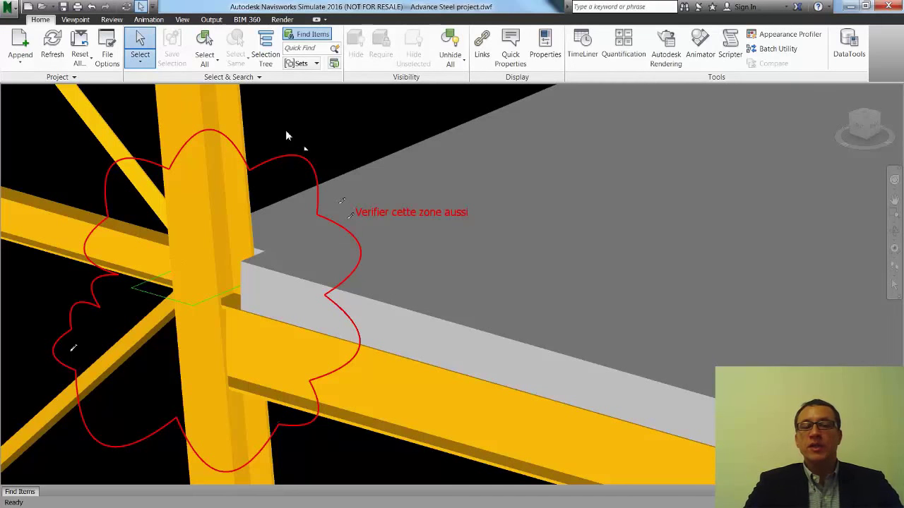
scroll(285, 130, "up", 5)
scroll(339, 167, "up", 3)
scroll(381, 222, "down", 5)
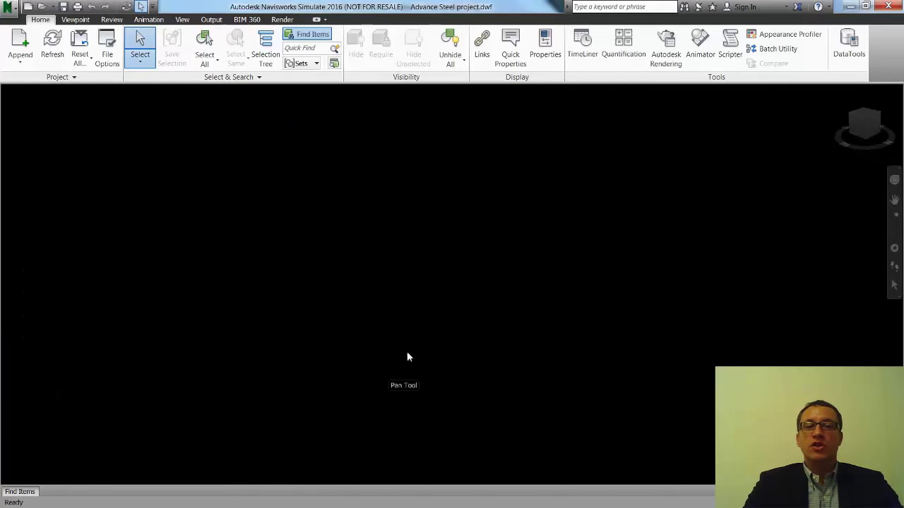
scroll(360, 256, "down", 3)
scroll(353, 218, "down", 3)
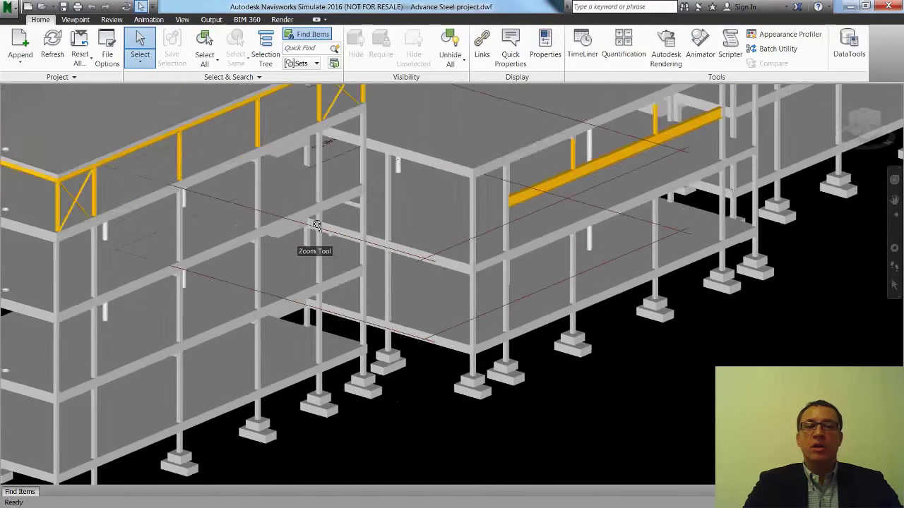
scroll(313, 247, "down", 2)
mouse_move(305, 243)
middle_mouse_down()
mouse_move(420, 240)
mouse_move(410, 280)
mouse_move(639, 295)
mouse_move(683, 288)
middle_mouse_up()
scroll(421, 240, "down", 2)
scroll(417, 237, "down", 2)
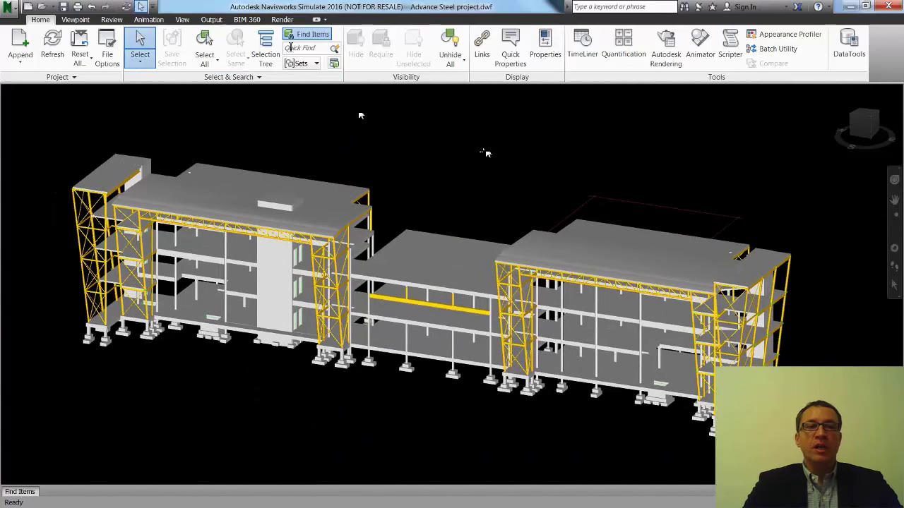
Step: Review saved viewpoints View and View(1) in the Saved Viewpoints panel, then close it
left_click(182, 20)
left_click(442, 51)
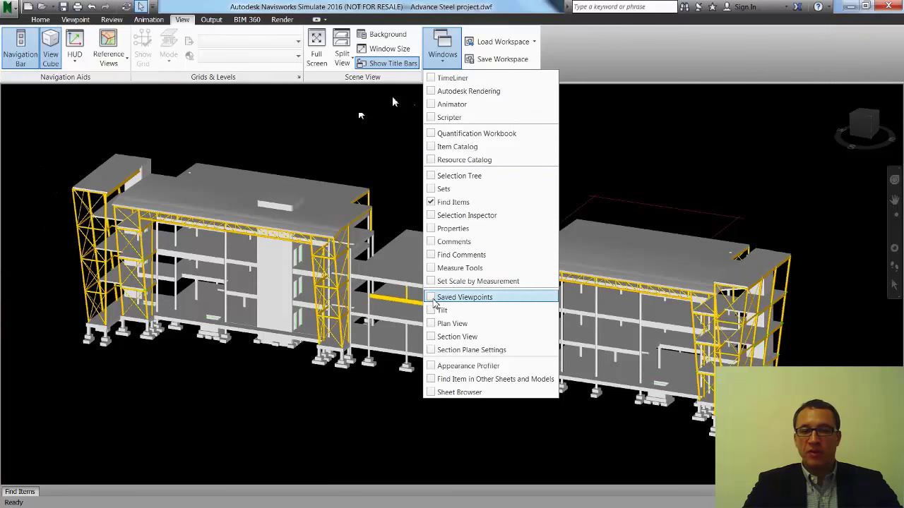
left_click(442, 300)
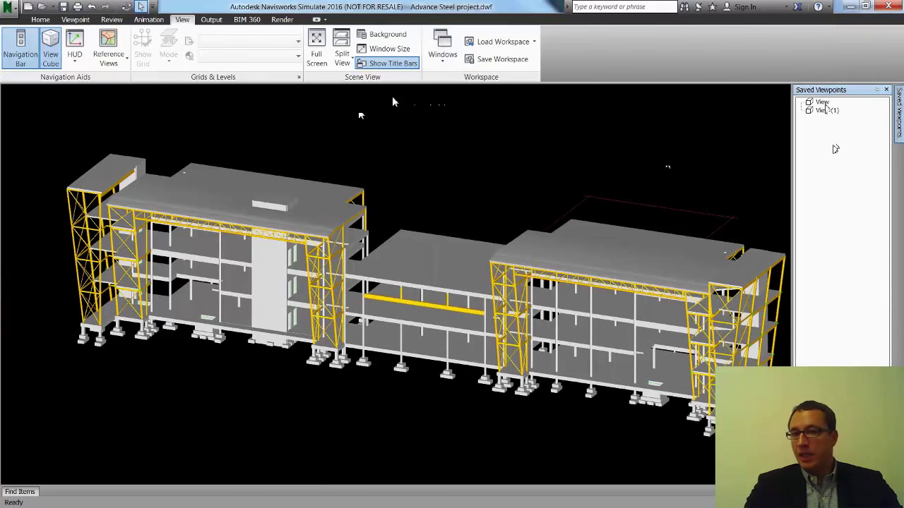
left_click(822, 102)
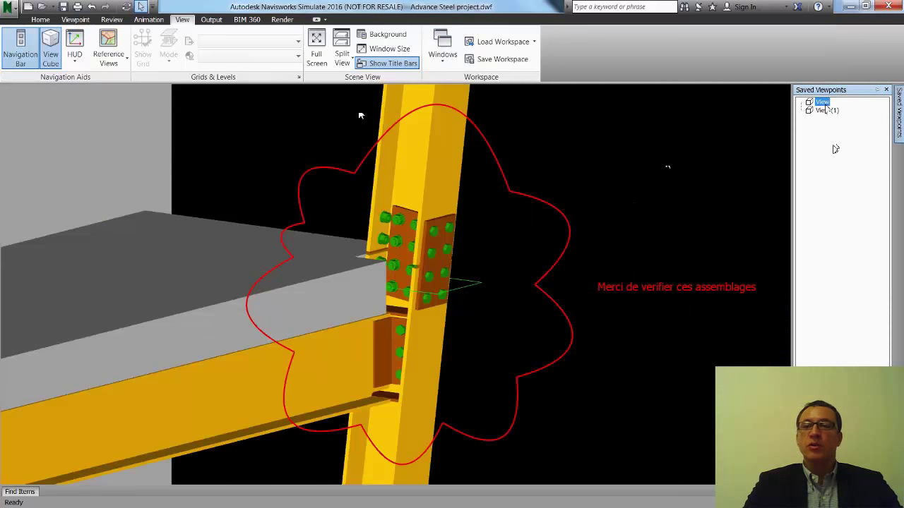
left_click(826, 111)
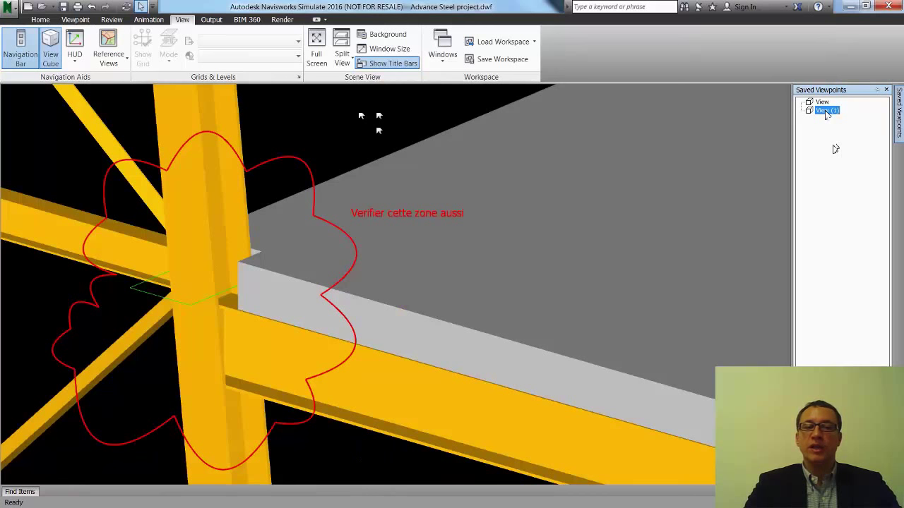
left_click(887, 90)
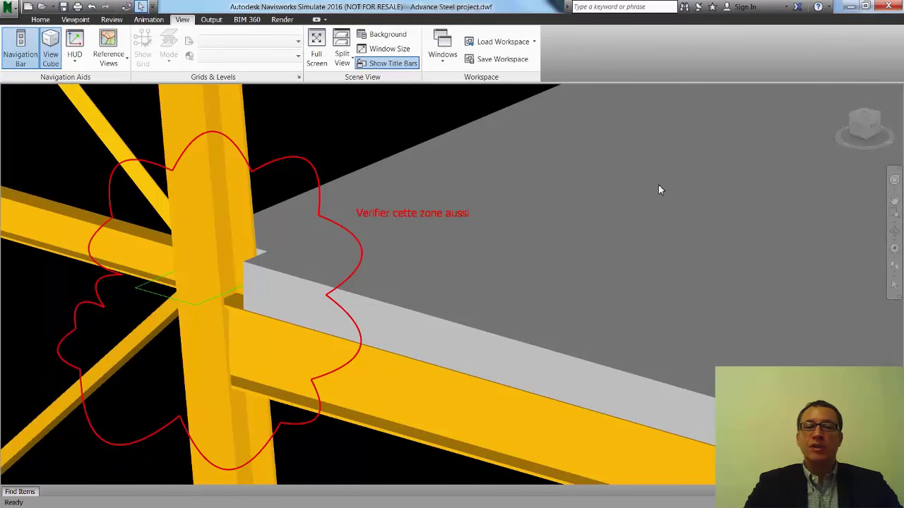
Step: Zoom out to show the whole steel building
scroll(650, 189, "up", 2)
scroll(649, 191, "down", 2)
scroll(650, 189, "down", 2)
scroll(629, 212, "down", 2)
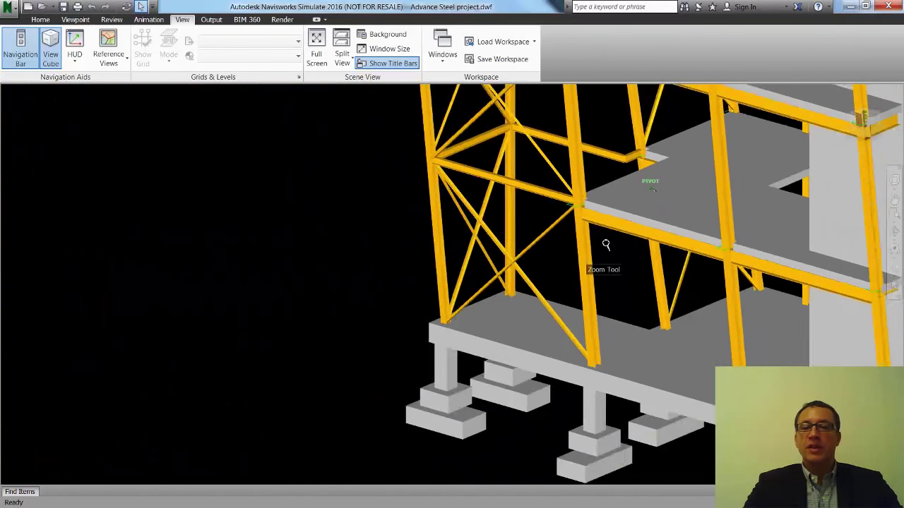
scroll(678, 233, "down", 1)
scroll(403, 322, "down", 2)
scroll(403, 320, "down", 2)
scroll(403, 315, "down", 2)
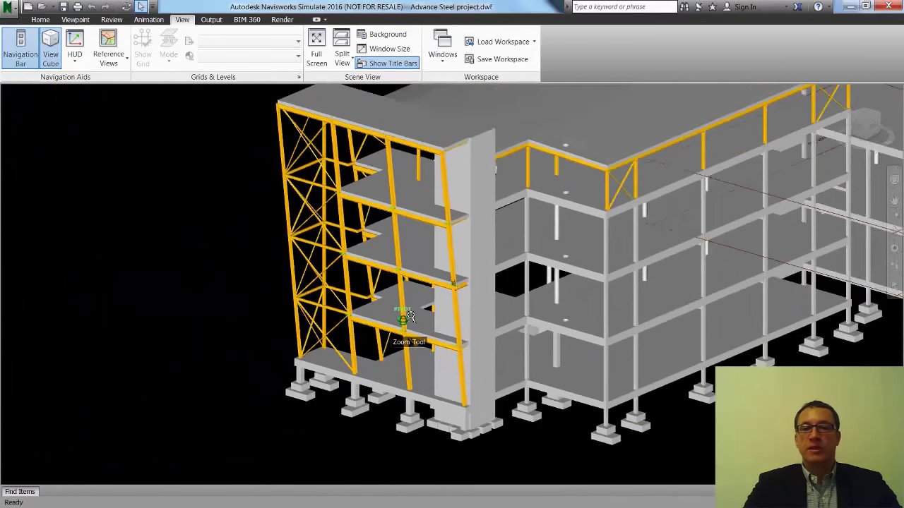
scroll(403, 314, "down", 1)
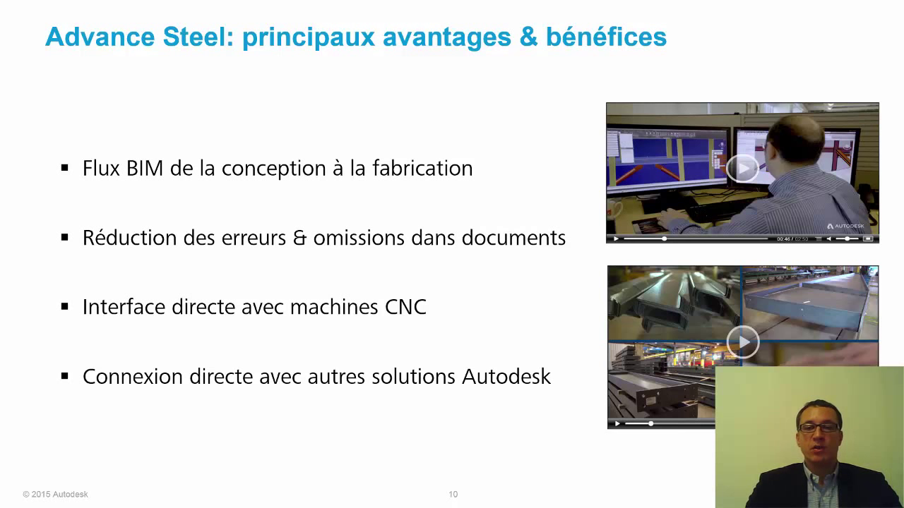
Step: Advance the PowerPoint slides to the closing Autodesk logo slide with its trademark notice
key("Right")
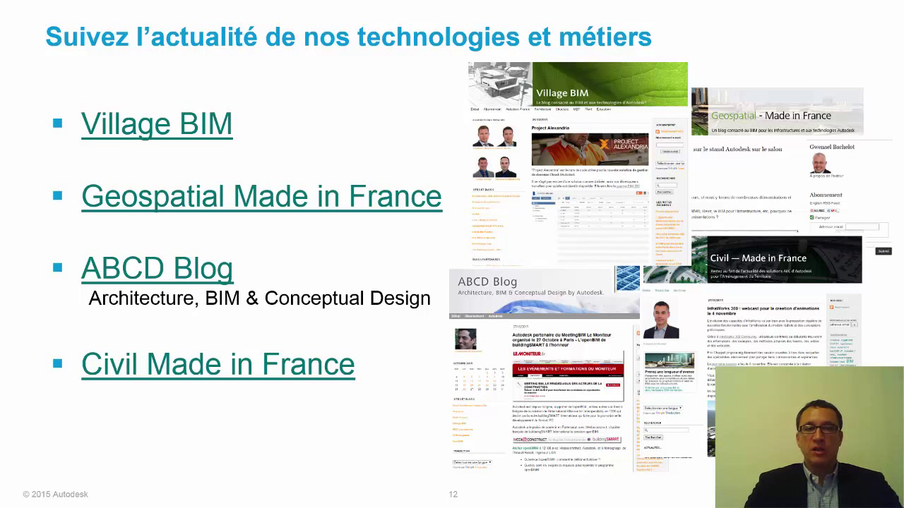
key("Right")
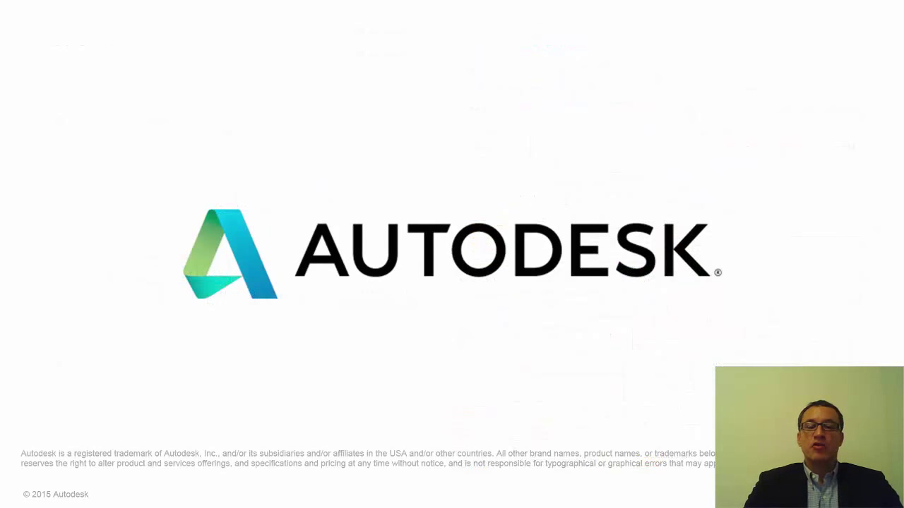